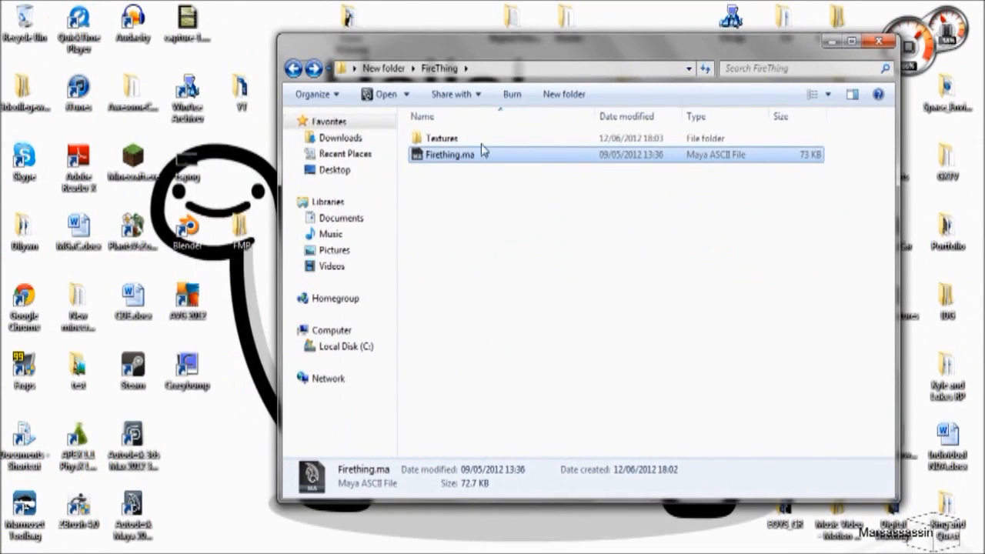
click(460, 220)
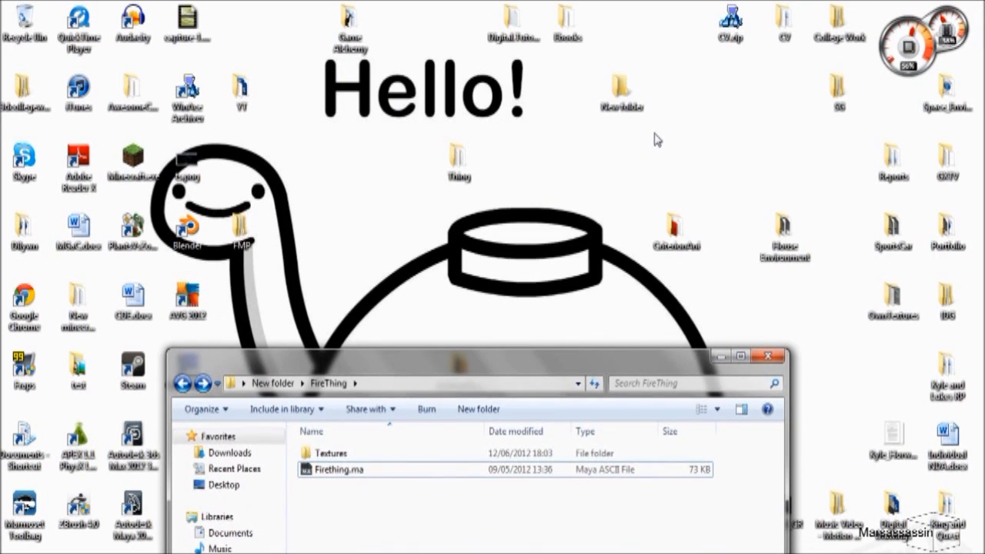
mouse_move(624, 354)
mouse_down()
mouse_move(630, 284)
mouse_move(630, 338)
mouse_up()
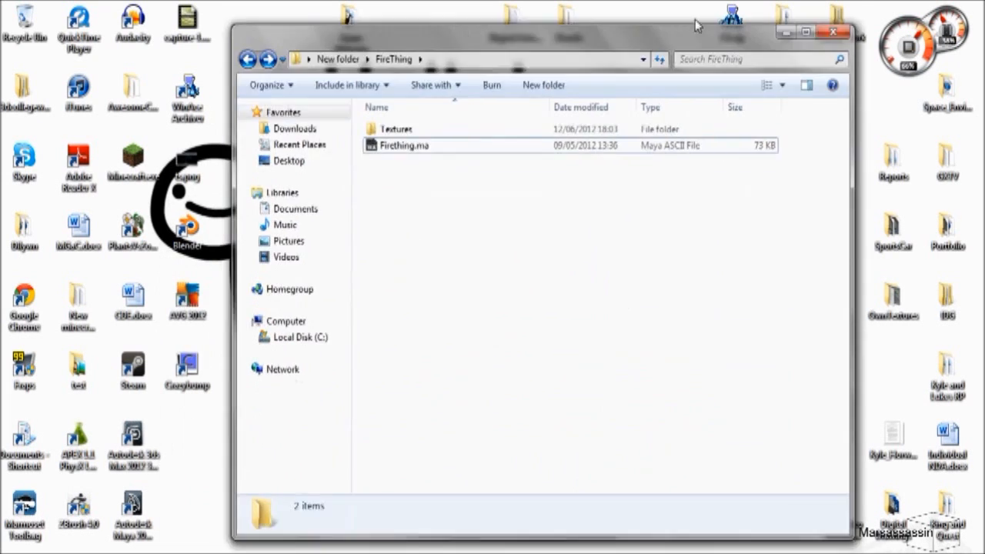
drag(630, 221, 451, 176)
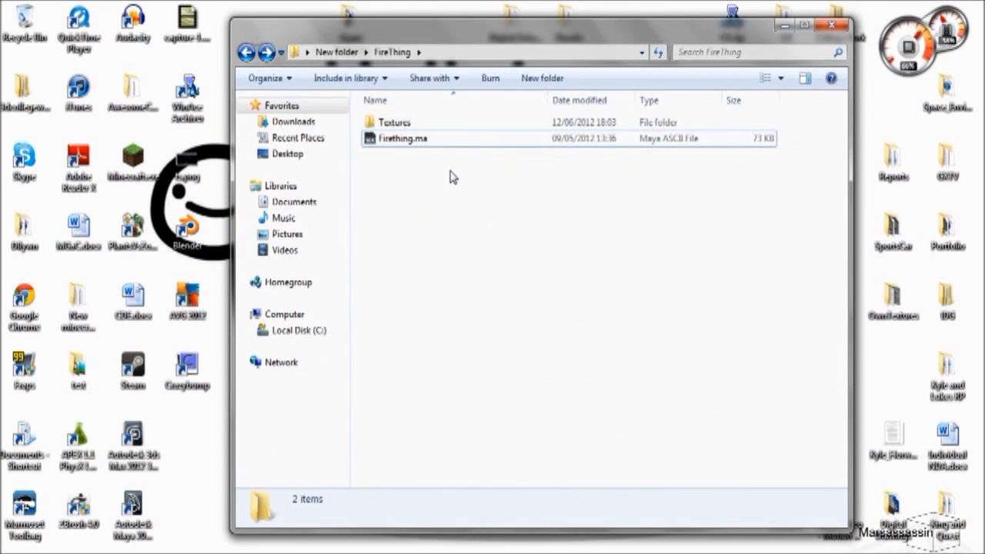
Inspect the FireThing folder's Maya file and the contents of its Textures folder
click(415, 149)
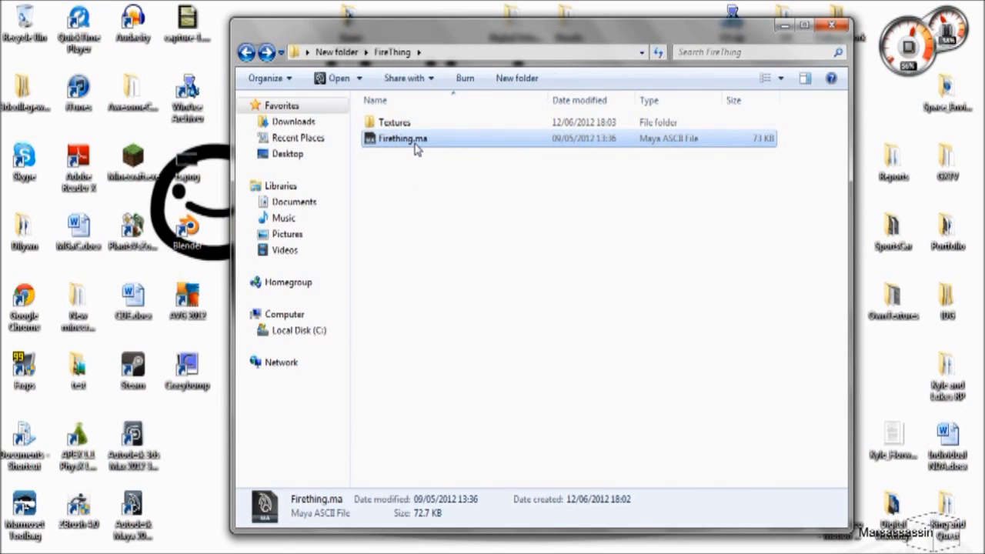
click(429, 185)
double_click(403, 123)
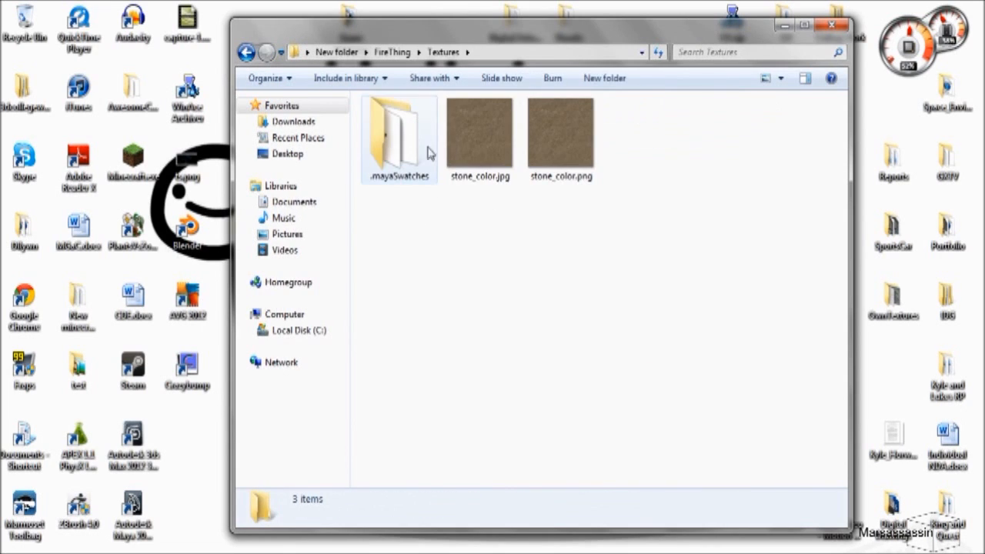
click(246, 51)
double_click(367, 124)
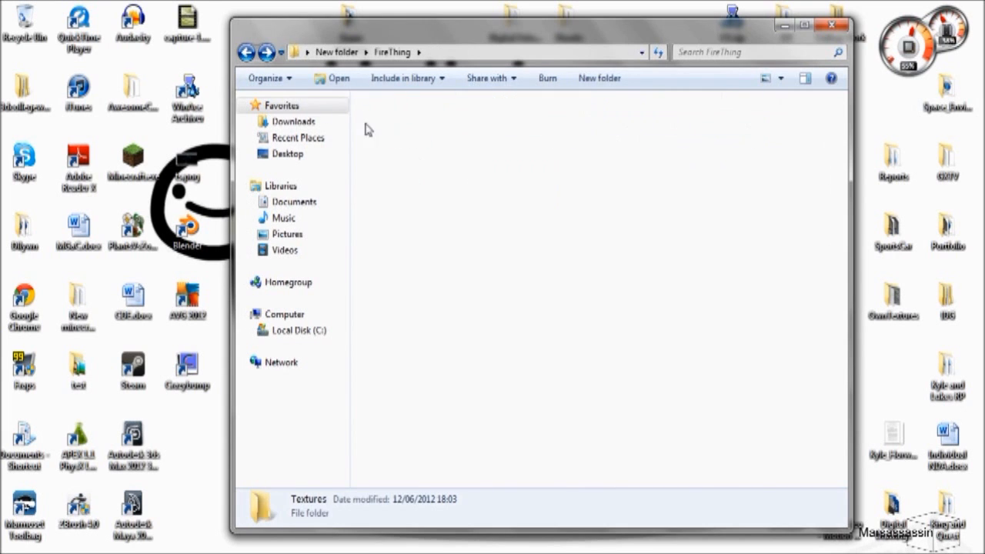
click(247, 52)
mouse_move(455, 36)
mouse_down()
mouse_move(257, 257)
mouse_move(579, 551)
mouse_move(247, 3)
mouse_move(492, 143)
mouse_move(464, 18)
mouse_move(457, 27)
mouse_up()
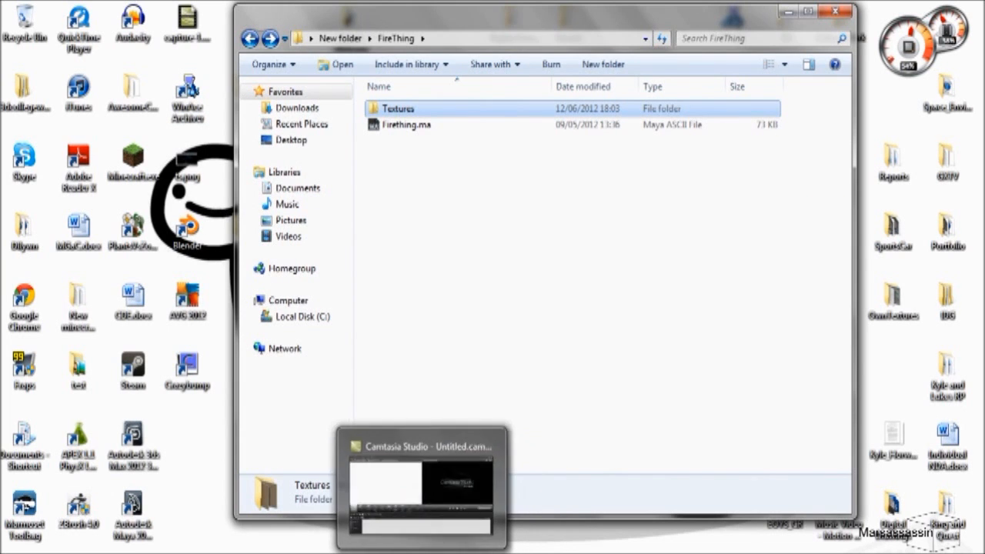
Switch to Maya and examine the stone pedestal and the image path of its Stone material's color texture
click(246, 531)
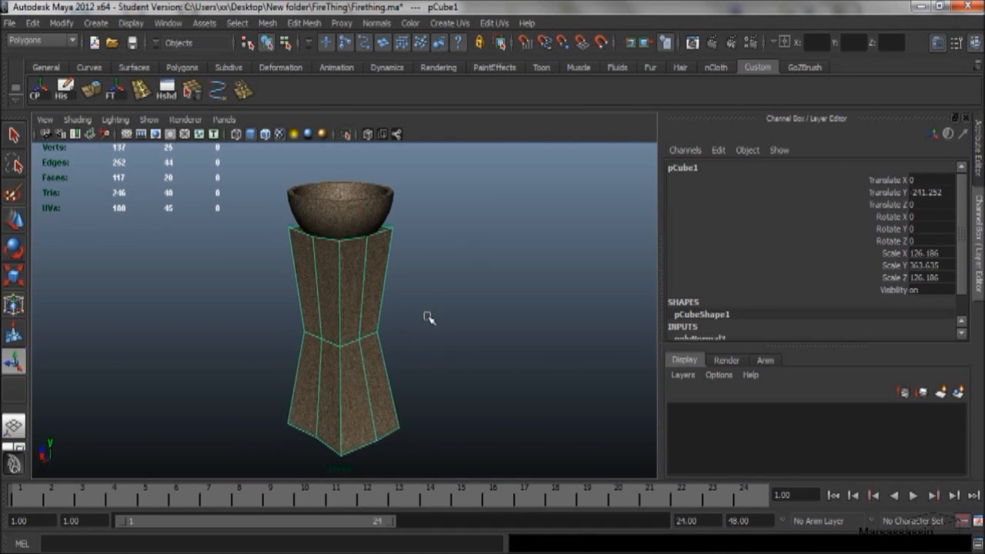
scroll(429, 319, up, 3)
alt+drag(430, 319, 375, 315)
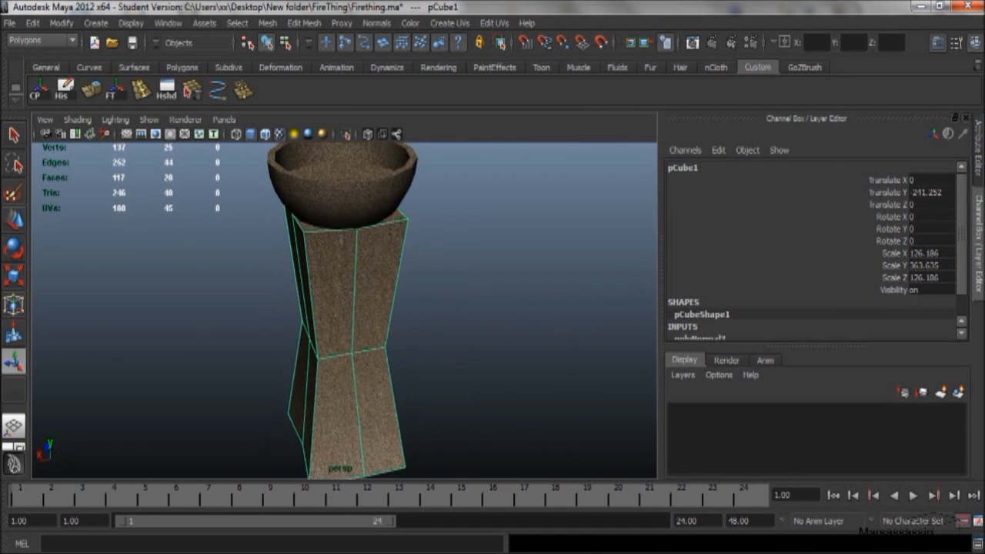
click(980, 129)
scroll(857, 310, down, 2)
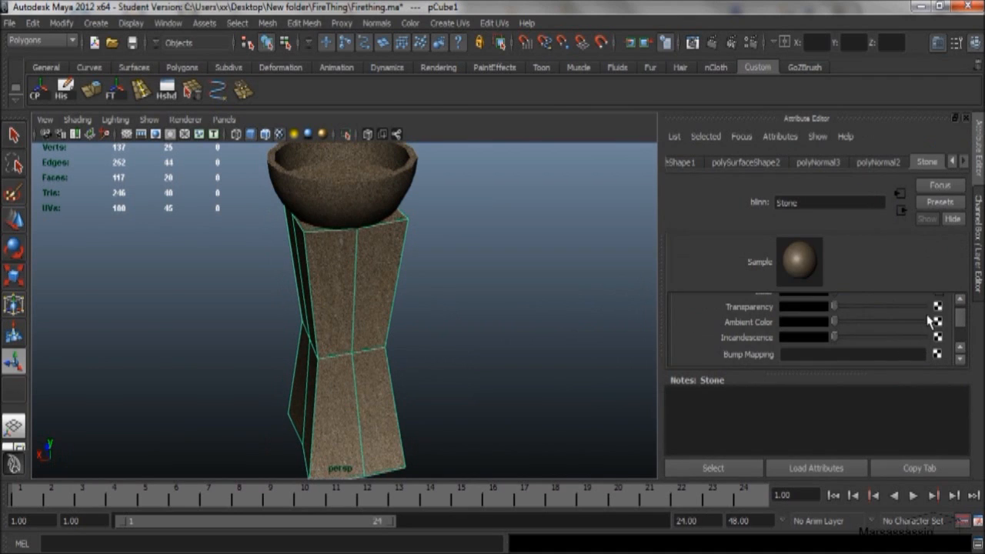
scroll(931, 322, up, 2)
click(938, 339)
drag(927, 334, 907, 334)
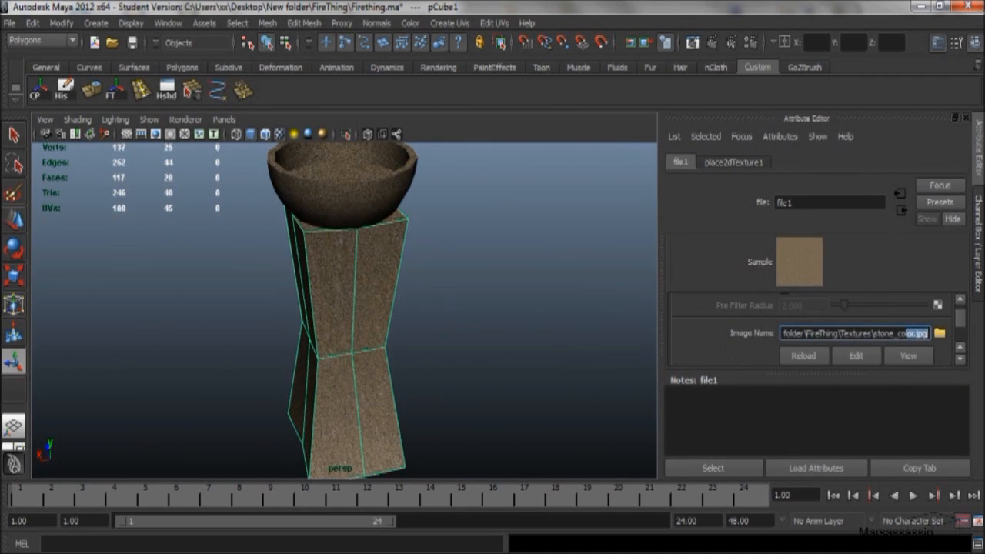
click(513, 335)
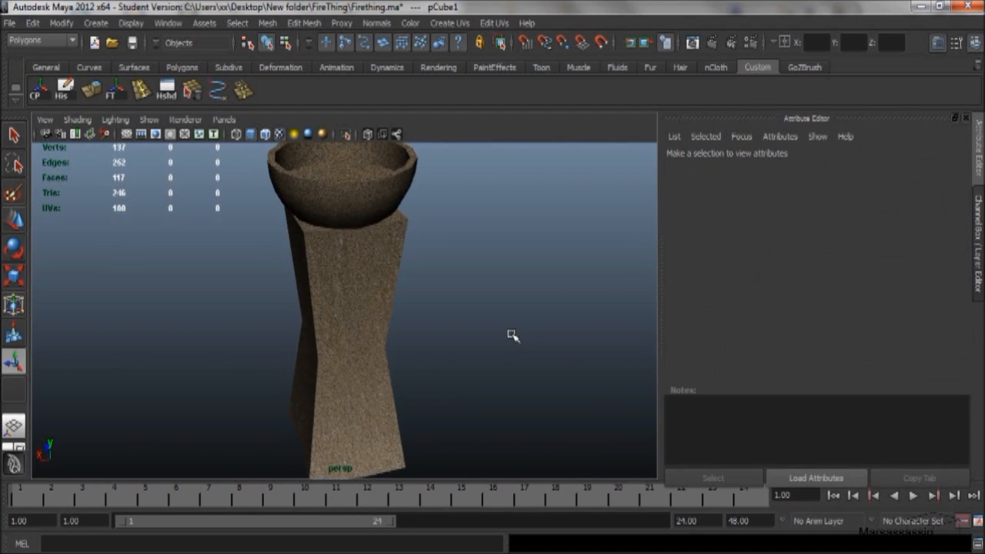
alt+drag(471, 334, 513, 336)
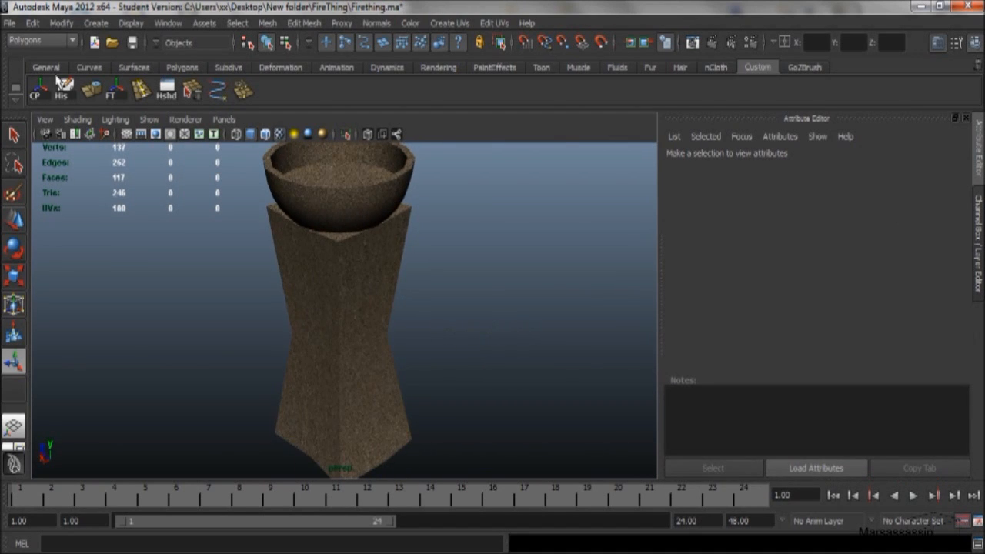
click(6, 28)
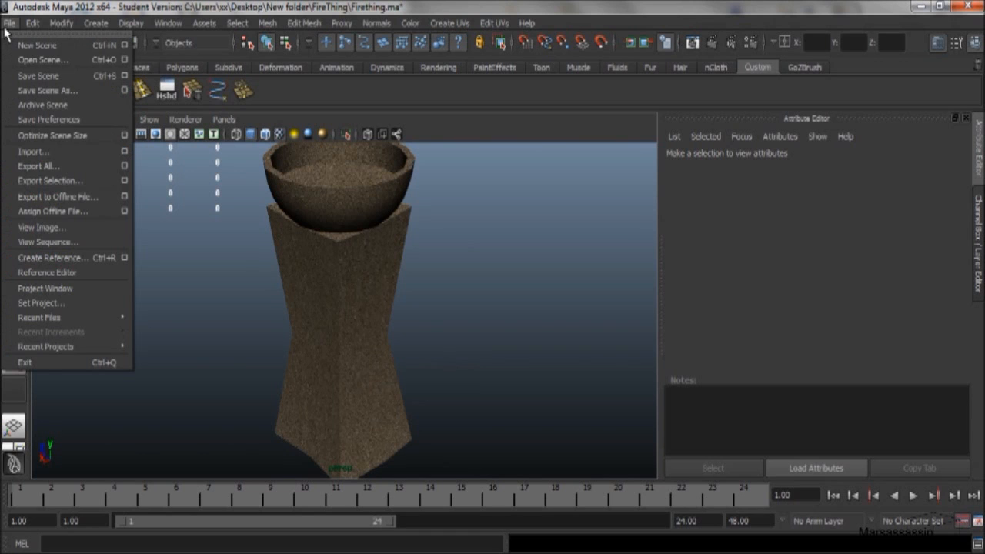
click(46, 168)
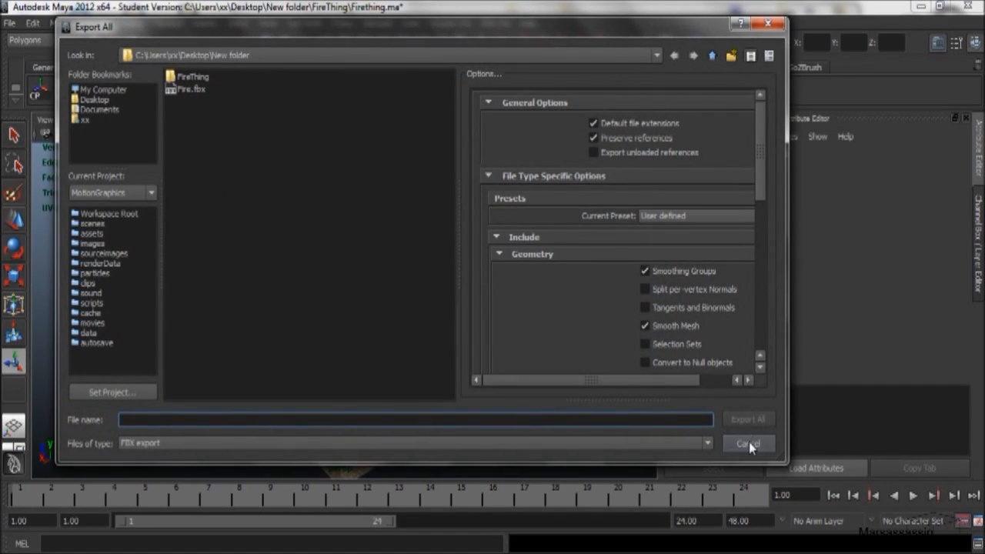
click(747, 444)
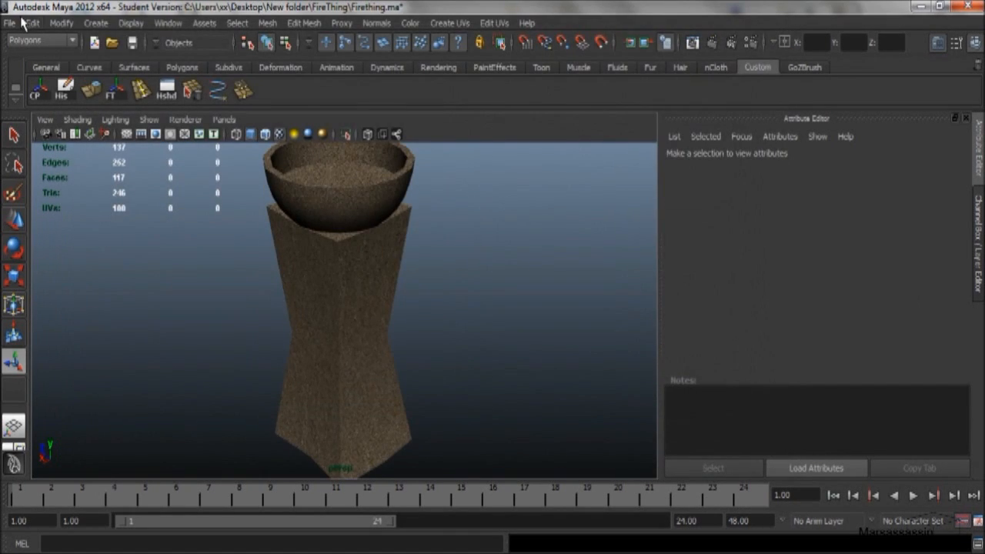
Check the file type and general settings in the Export All options, and close them
click(10, 22)
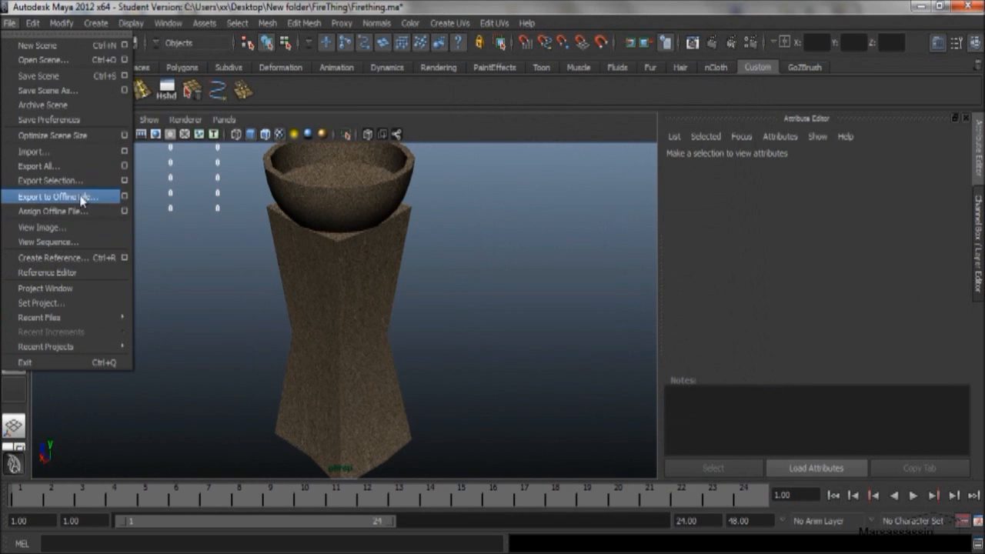
click(124, 166)
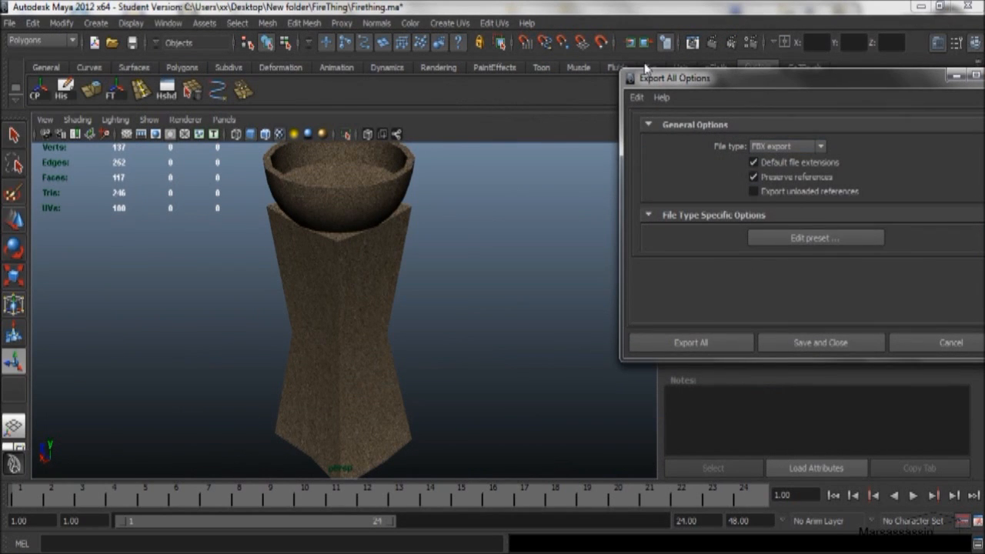
drag(685, 77, 418, 47)
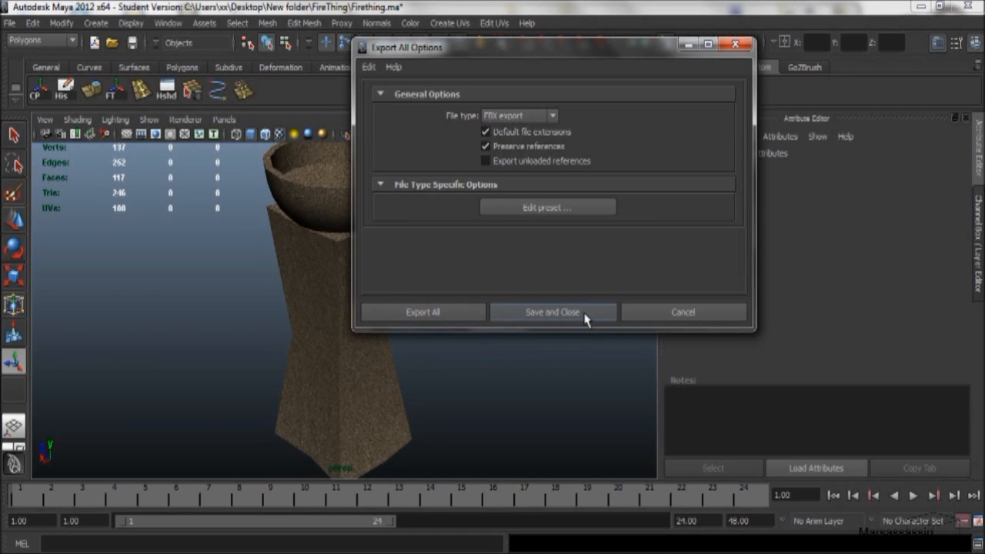
click(650, 314)
Start an Export All of the scene with Fire.fbx as the file name
click(9, 23)
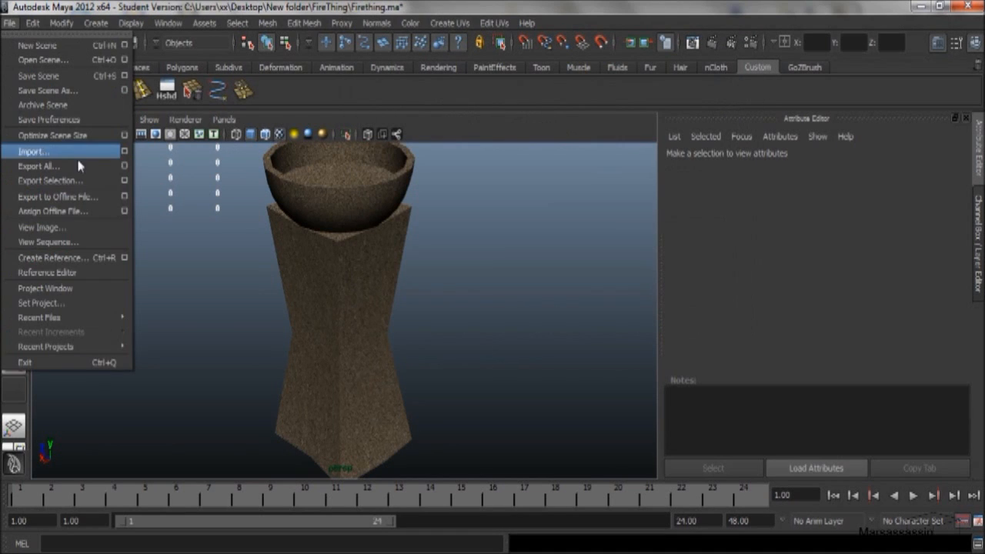
click(113, 168)
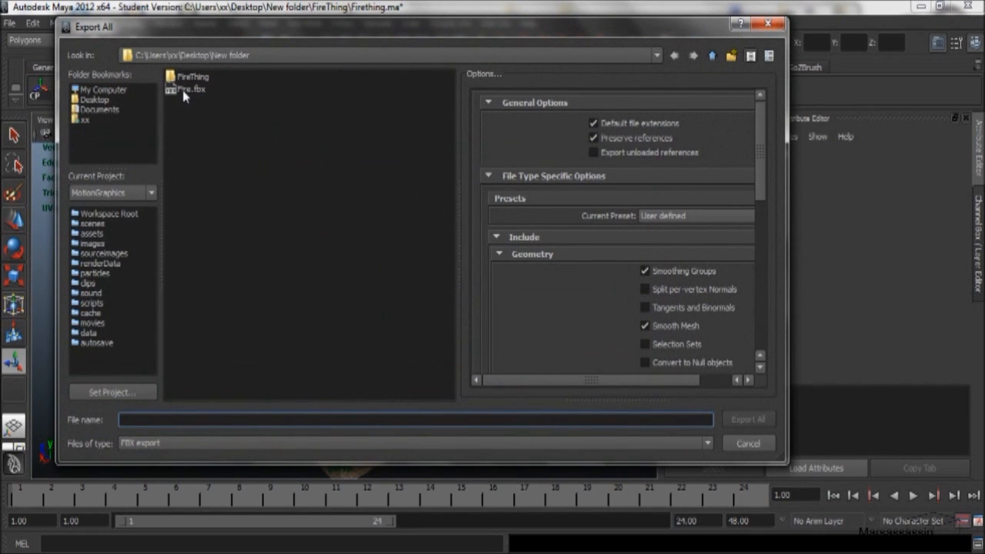
click(187, 89)
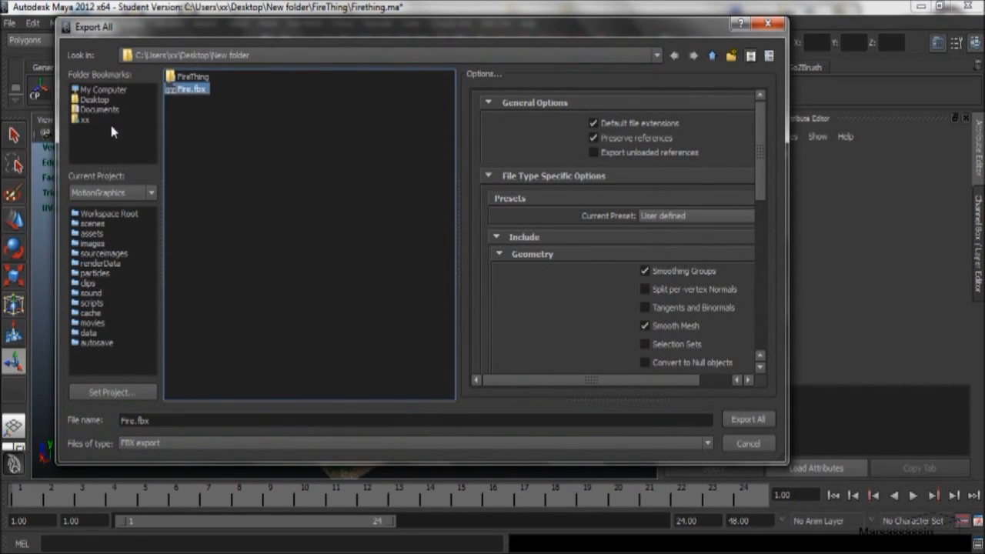
Switch to the file explorer to check the contents of New folder, and return to Maya's export dialog
click(208, 518)
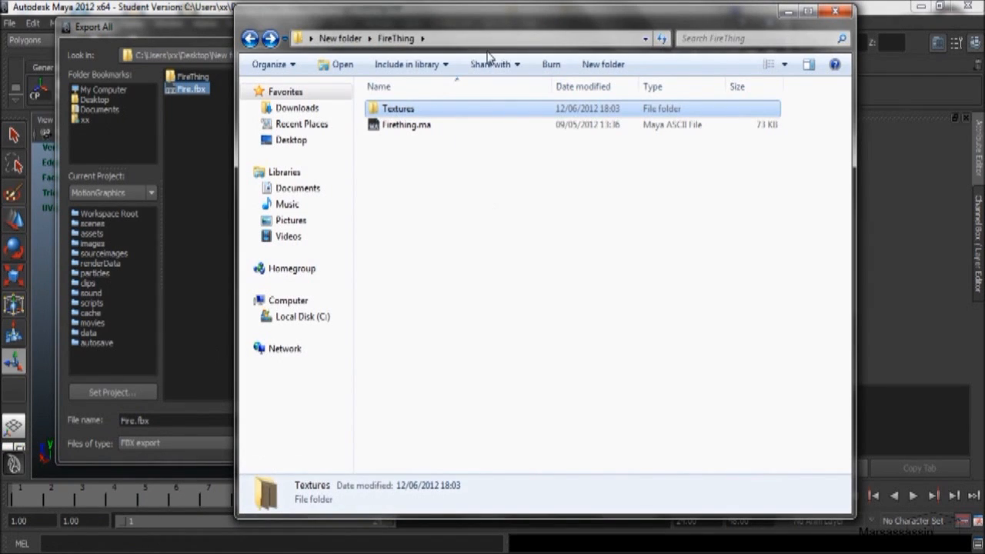
drag(394, 27, 501, 40)
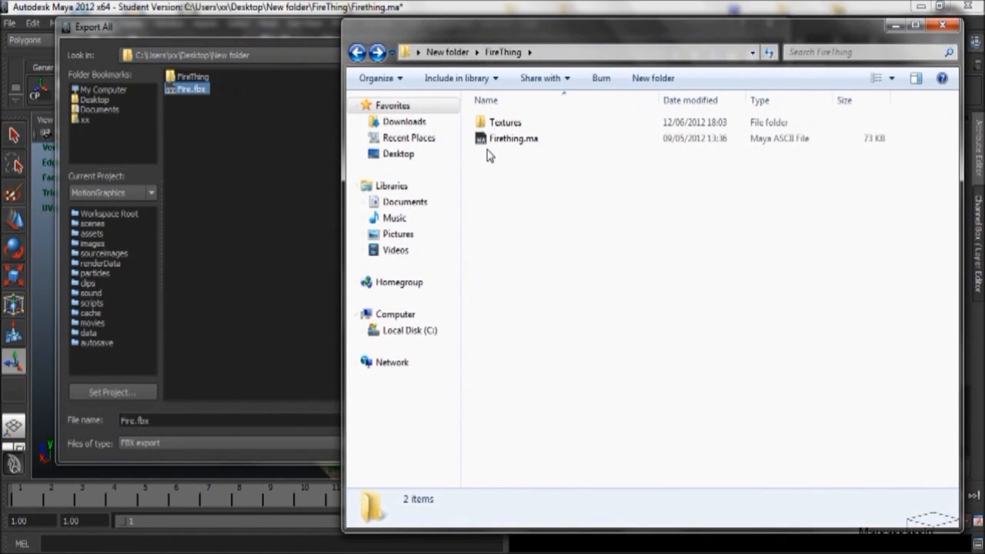
click(357, 53)
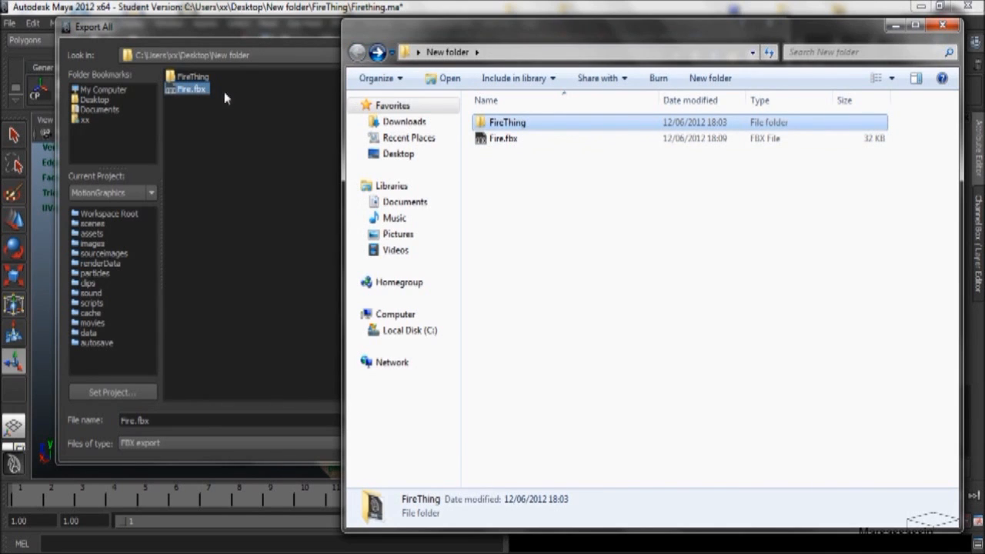
click(379, 53)
click(203, 124)
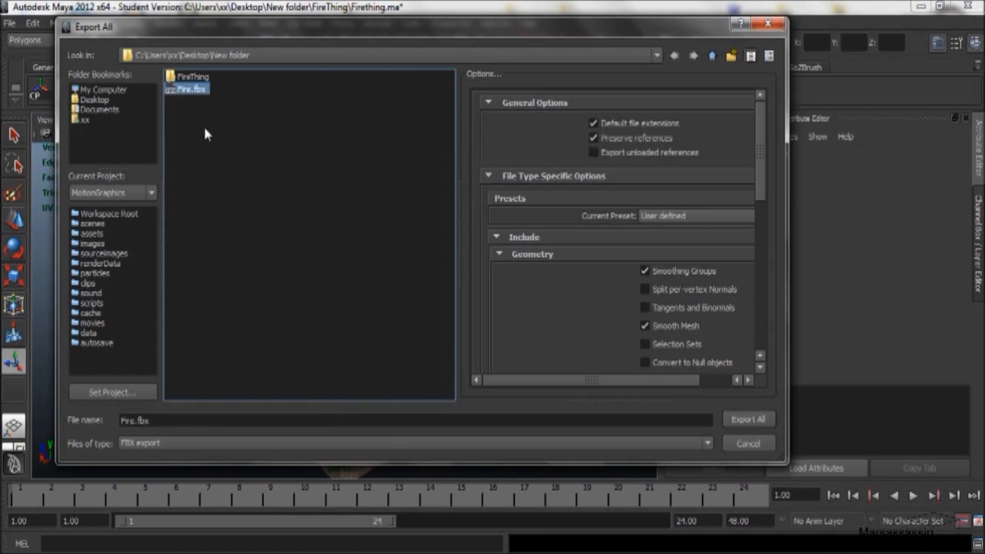
Set the export location to the FireThing folder and enlarge the export dialog to show more options
click(174, 77)
double_click(173, 79)
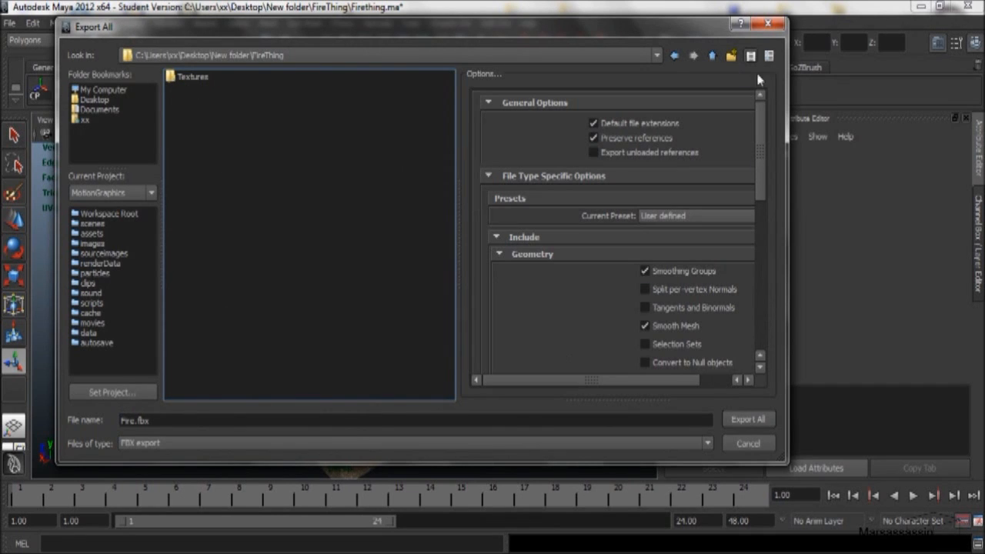
drag(592, 29, 456, 13)
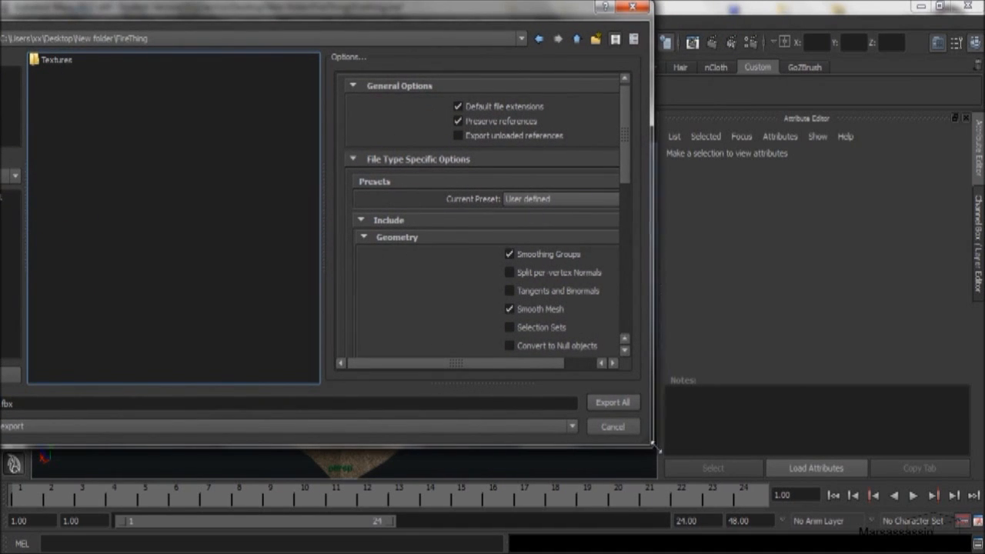
drag(650, 447, 775, 474)
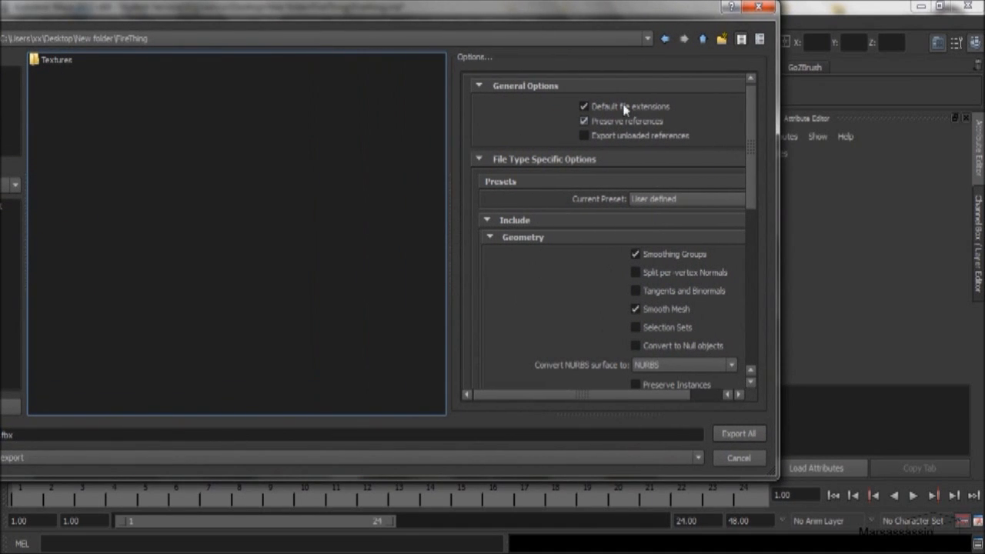
Review the FBX export's general, geometry, camera, light and media options, including Smoothing Groups, Smooth Mesh and Triangulate
click(584, 121)
drag(752, 184, 752, 228)
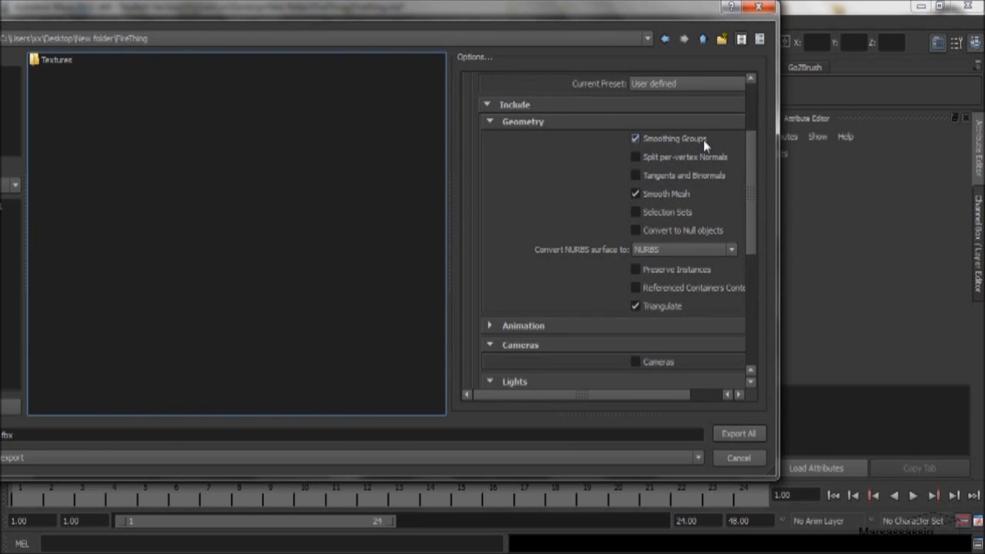
scroll(681, 194, down, 1)
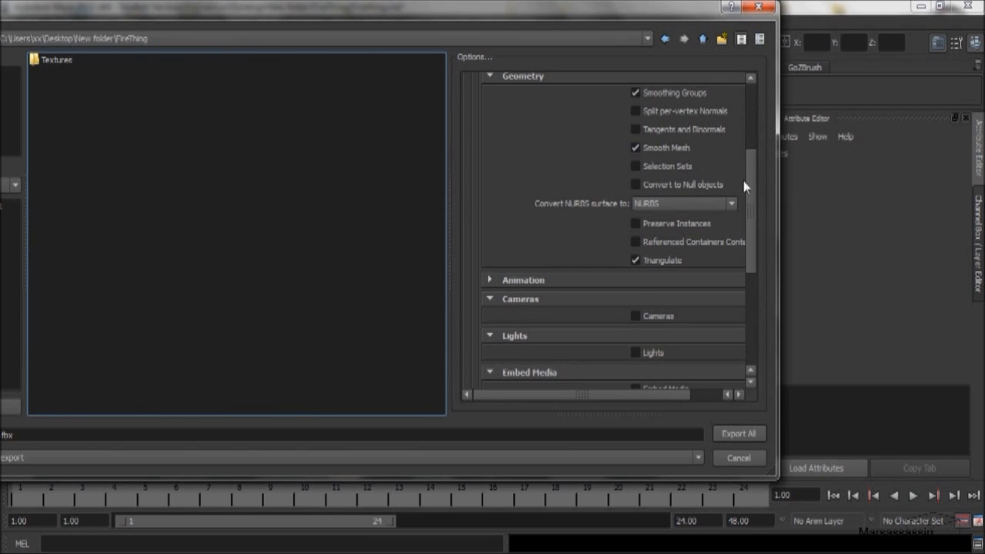
drag(754, 185, 749, 173)
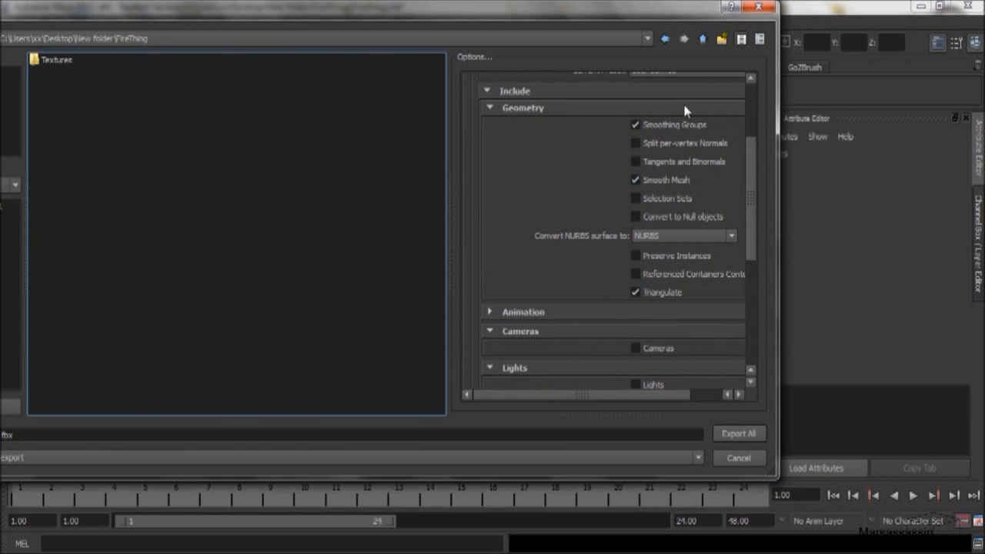
drag(752, 188, 752, 238)
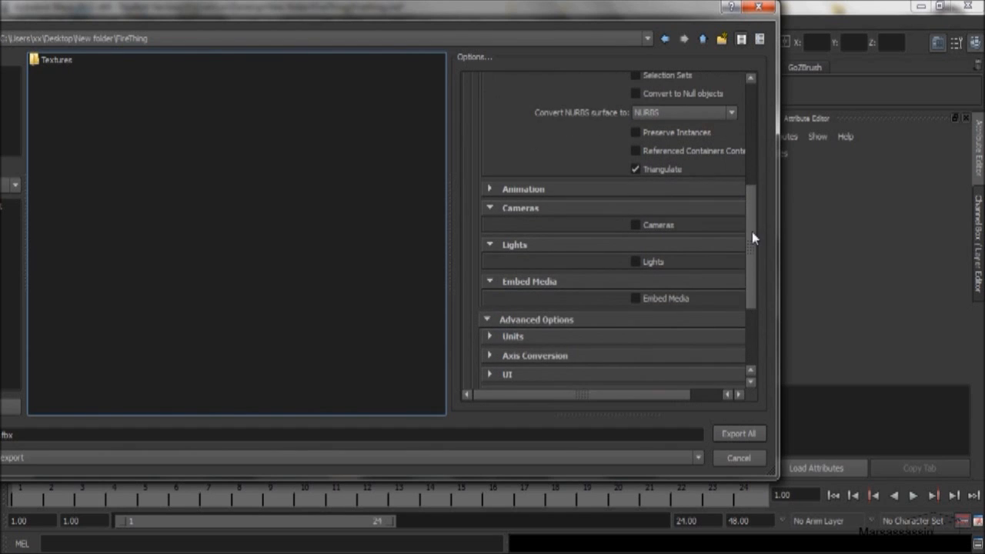
click(675, 174)
drag(751, 213, 747, 192)
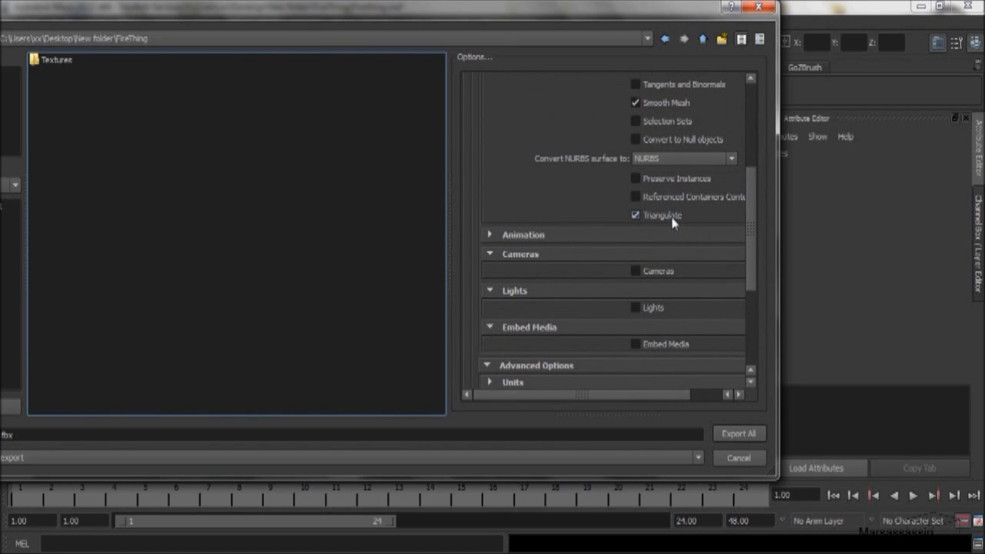
Set the FBX file format to the Binary type and version FBX 2012
drag(746, 207, 738, 308)
click(661, 296)
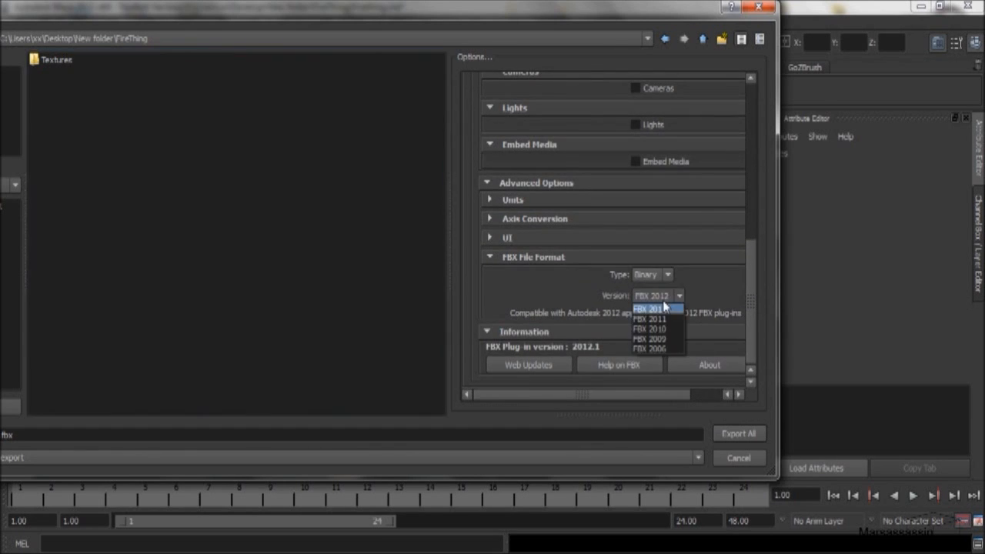
click(680, 298)
click(679, 296)
click(669, 308)
click(662, 276)
click(666, 295)
click(667, 310)
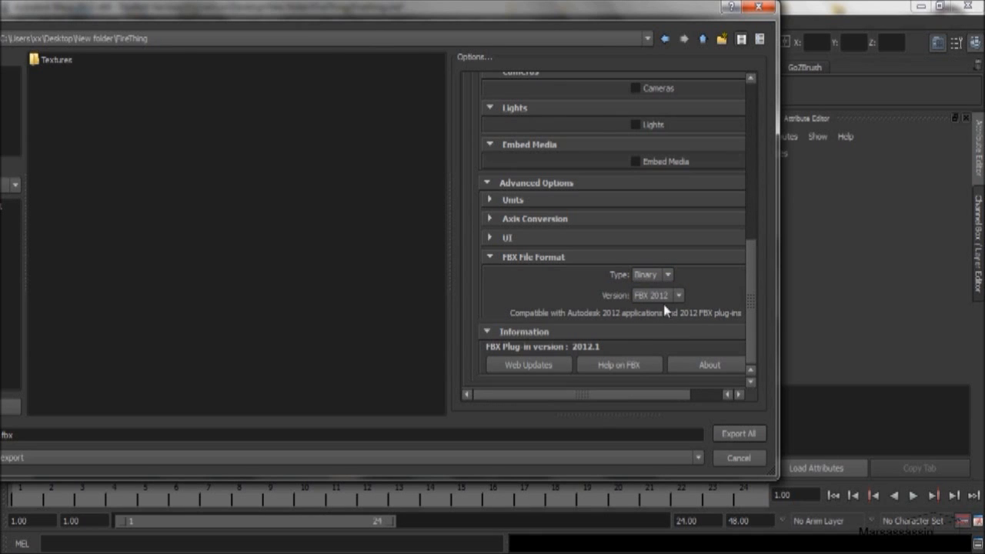
Move the export dialog fully into view, choose version FBX 2012 again and export the scene as Fire.fbx
drag(515, 13, 707, 25)
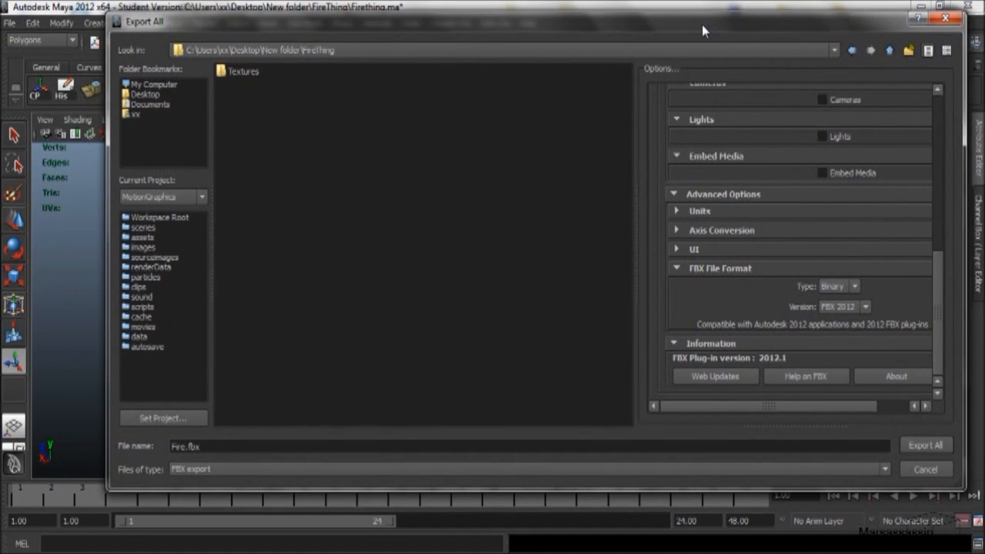
click(854, 308)
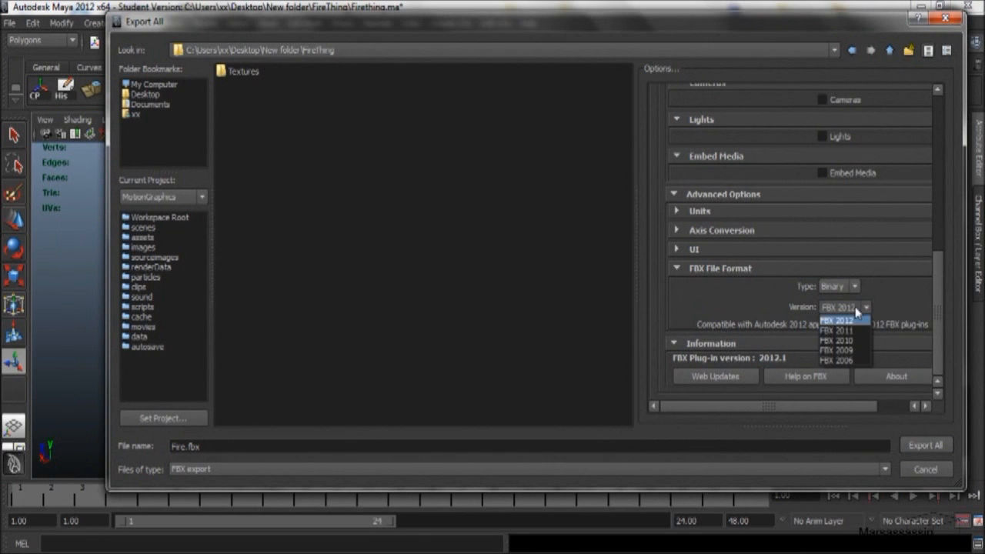
click(845, 320)
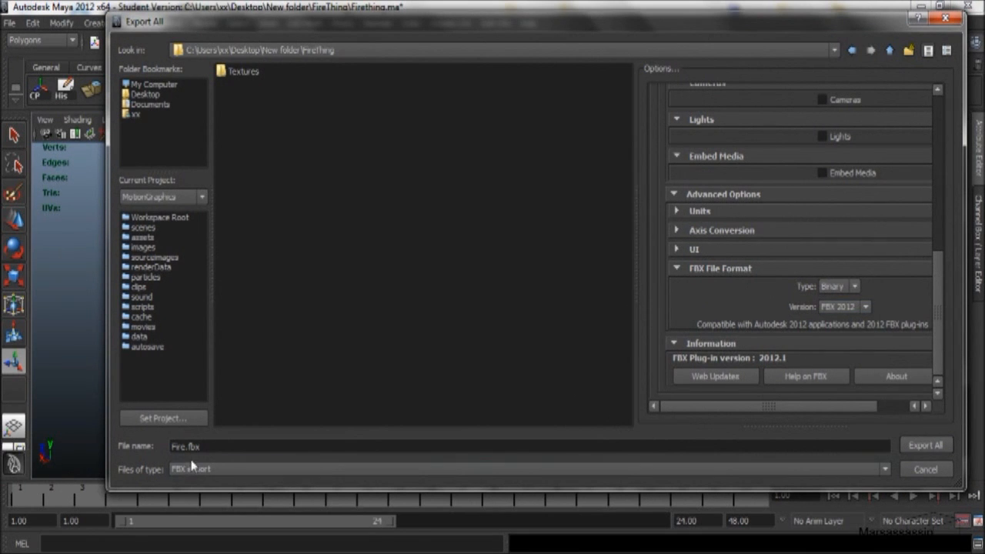
click(928, 448)
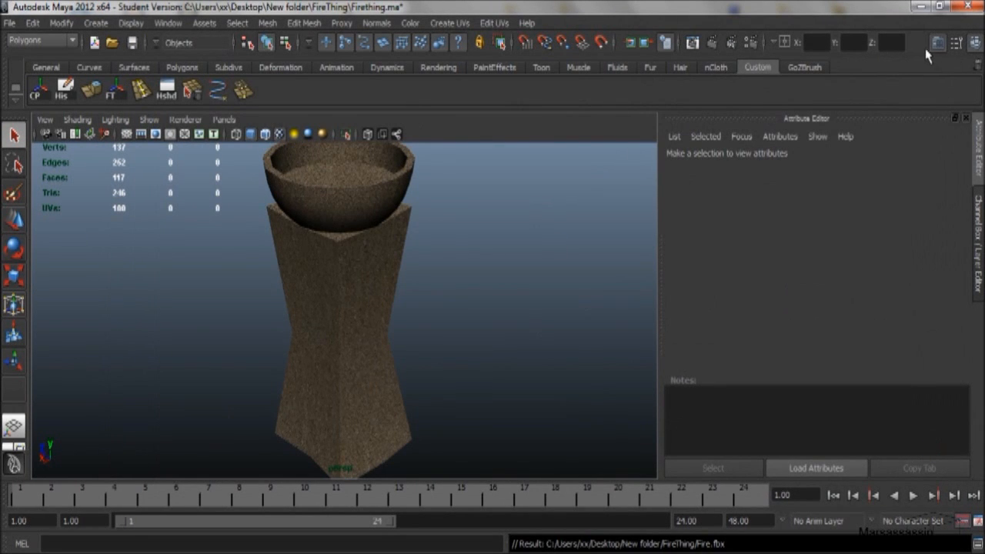
Minimize Maya, switch to Unreal Development Kit and maximize its Content Browser
click(921, 7)
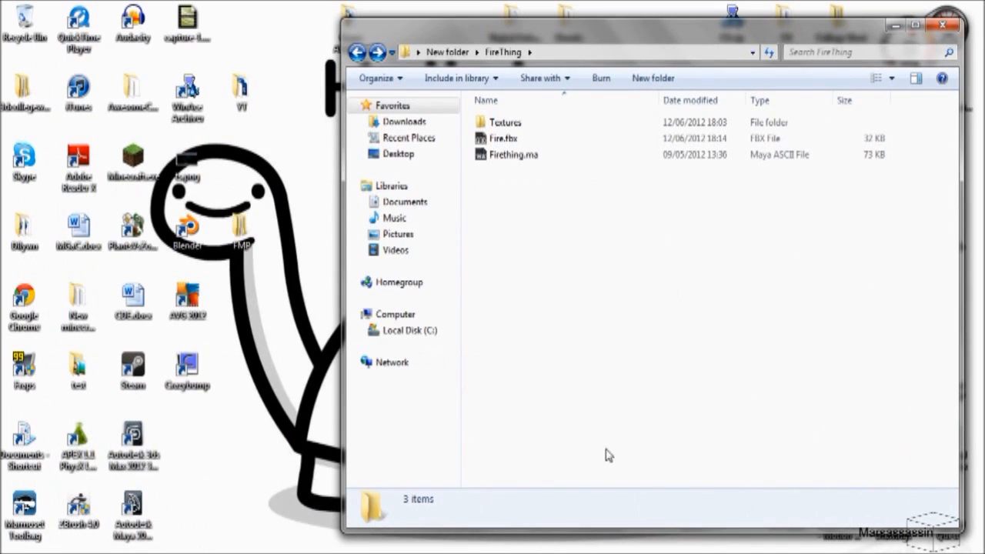
click(432, 550)
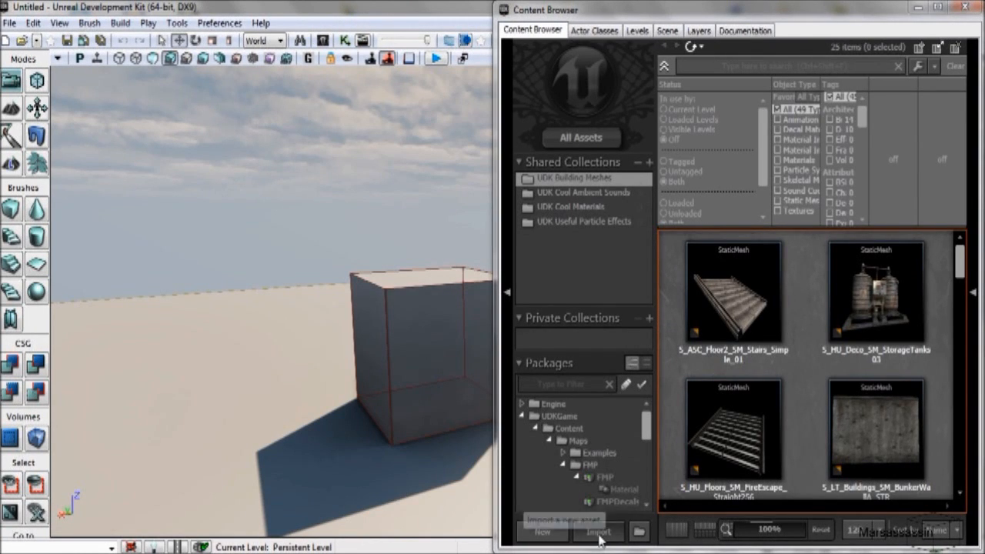
drag(607, 13, 506, 2)
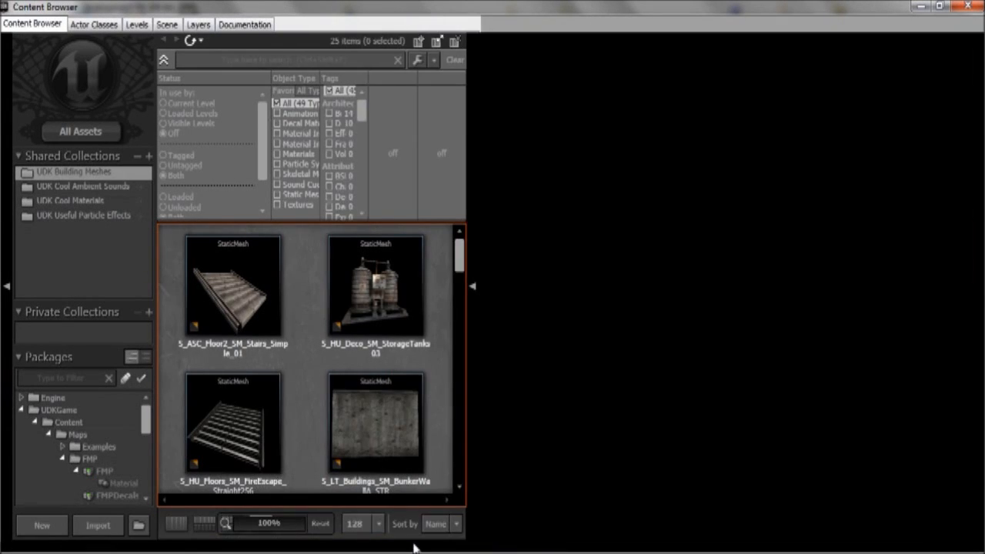
Start an asset import and choose Fire.fbx from the FireThing folder inside New folder on the desktop
click(88, 542)
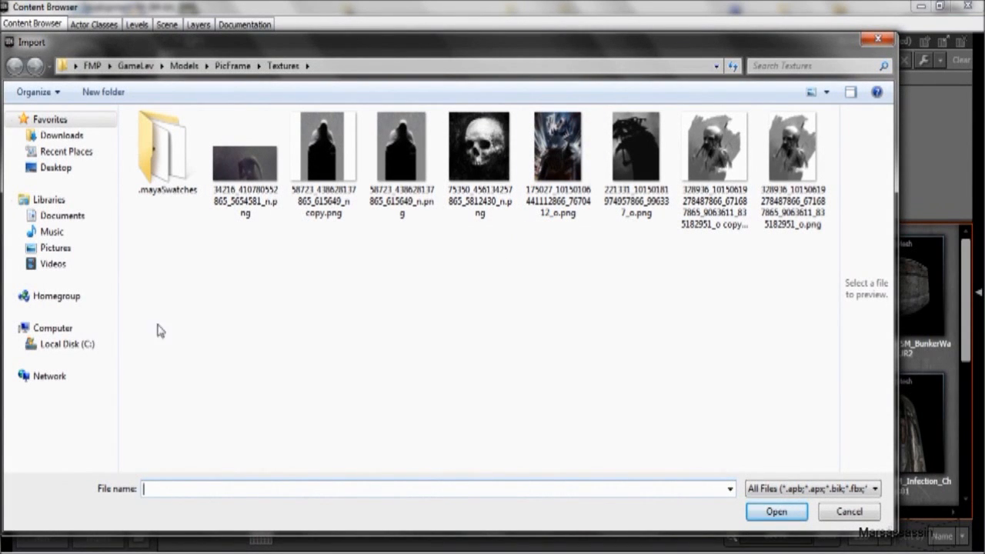
click(55, 168)
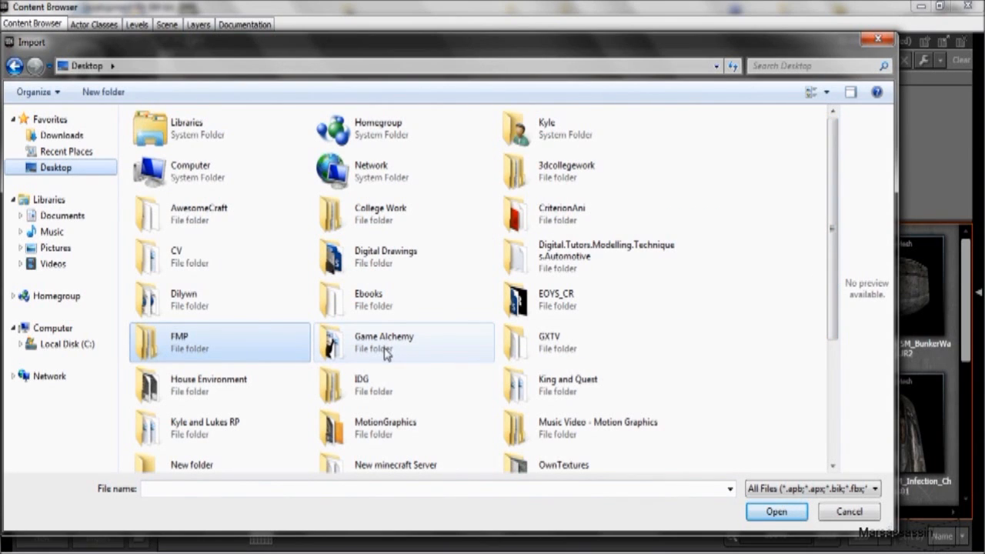
double_click(220, 471)
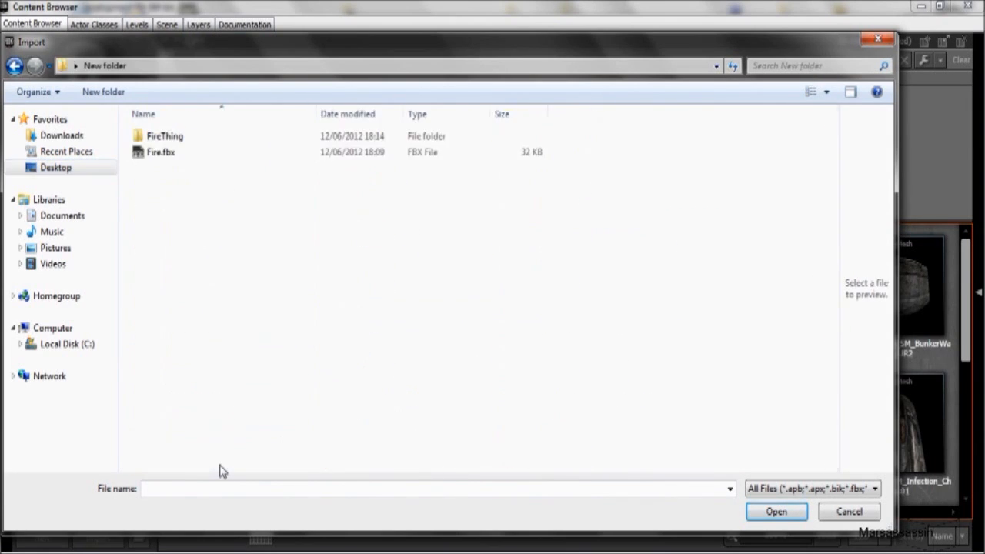
double_click(147, 137)
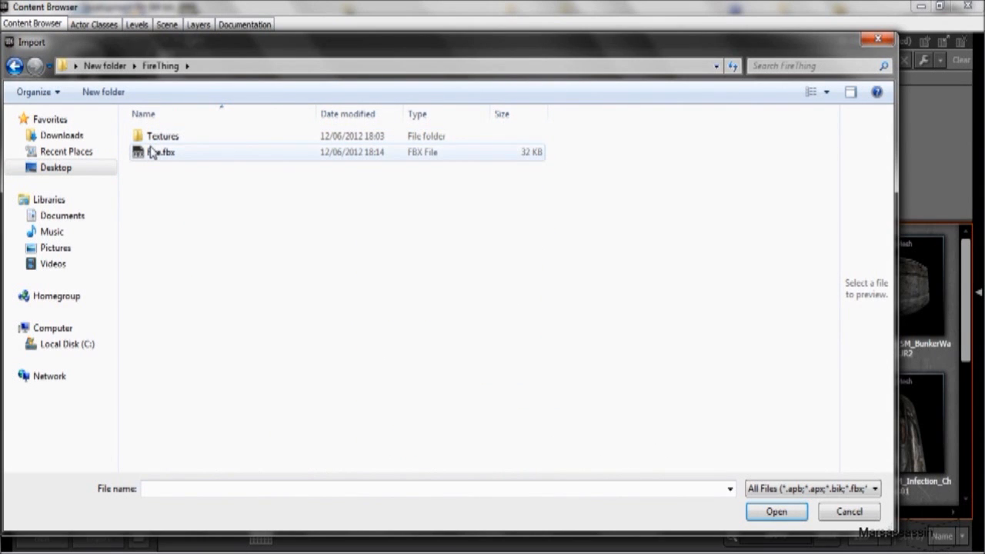
click(154, 158)
double_click(166, 160)
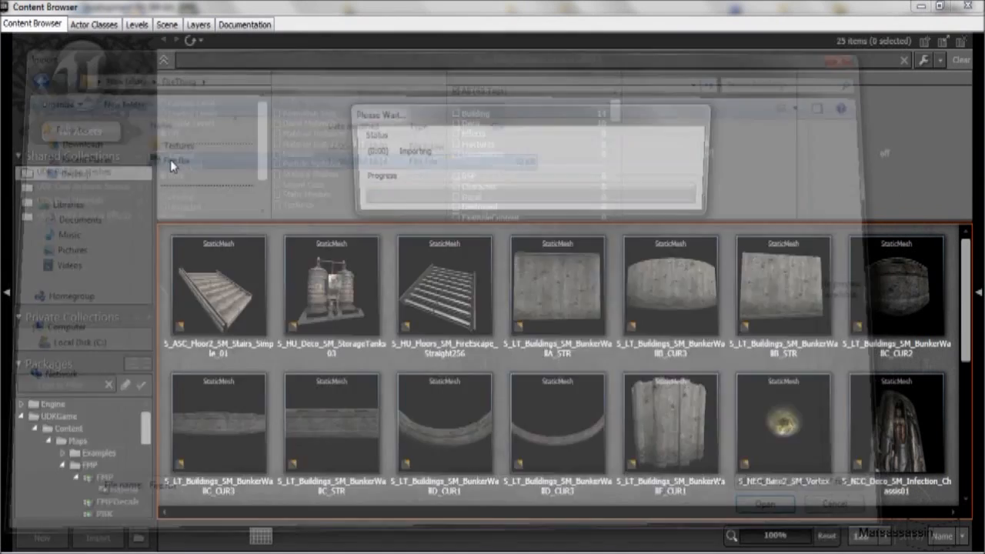
Set the import package to TestPackage and use Static Mesh as the import type
click(541, 279)
double_click(503, 234)
text(TestPackage)
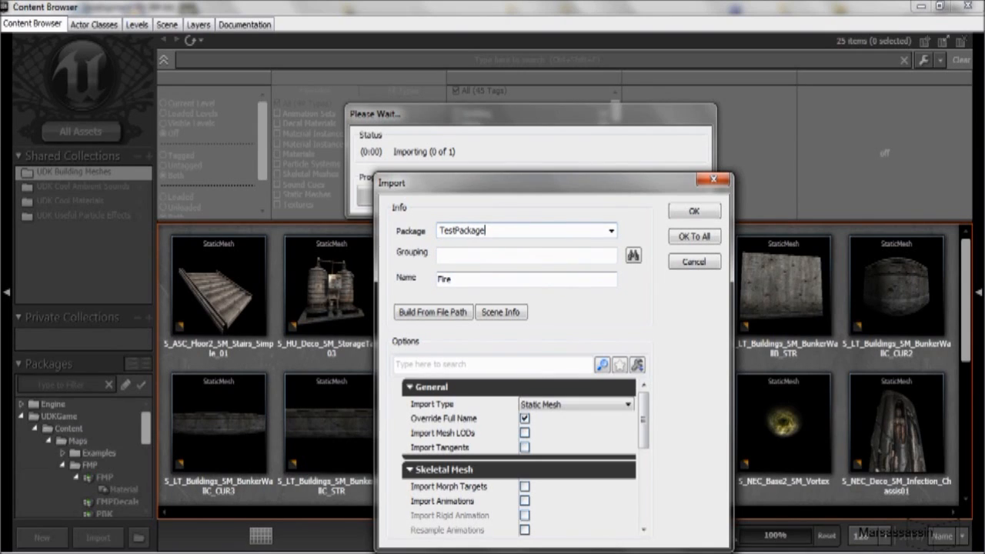
mouse_move(647, 429)
mouse_down()
mouse_move(647, 442)
mouse_move(644, 416)
mouse_up()
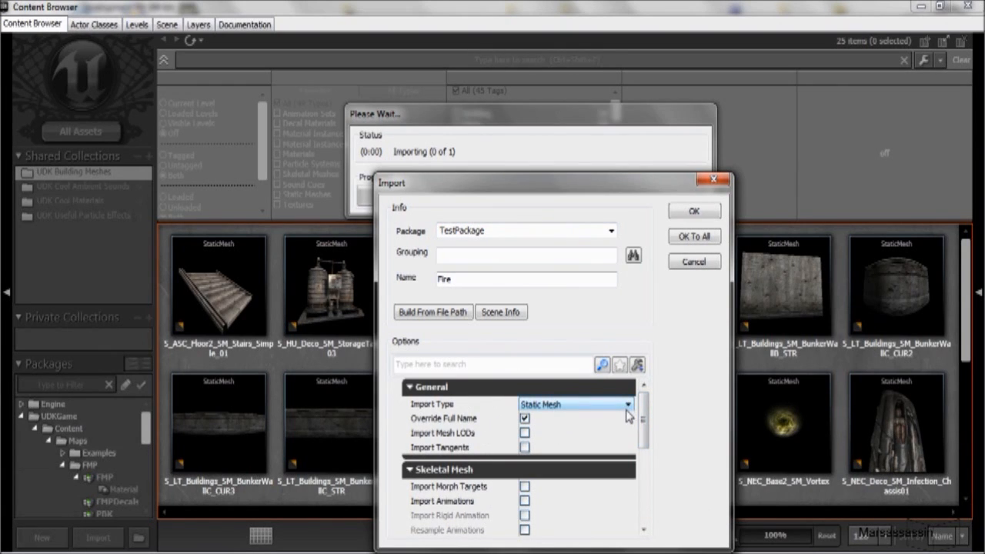
scroll(645, 431, down, 1)
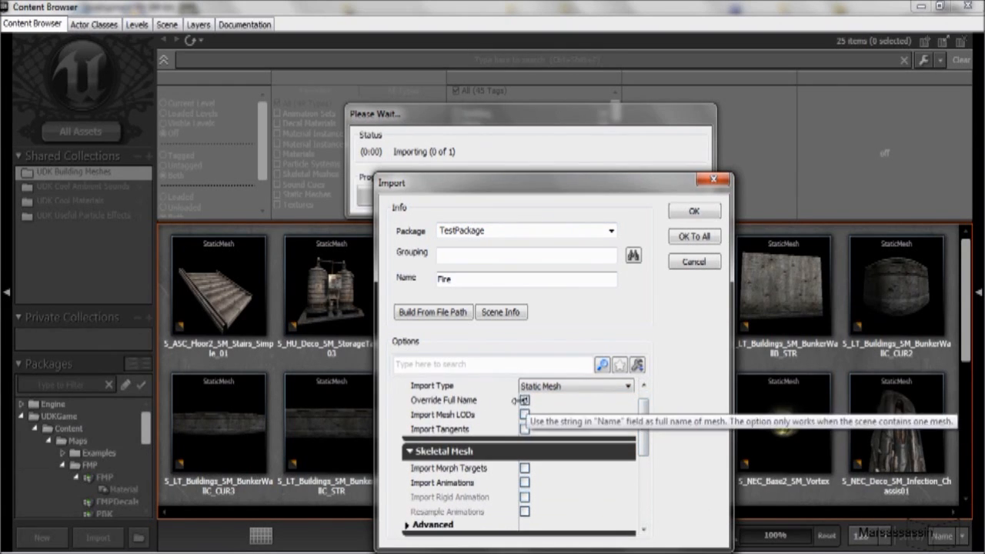
click(596, 386)
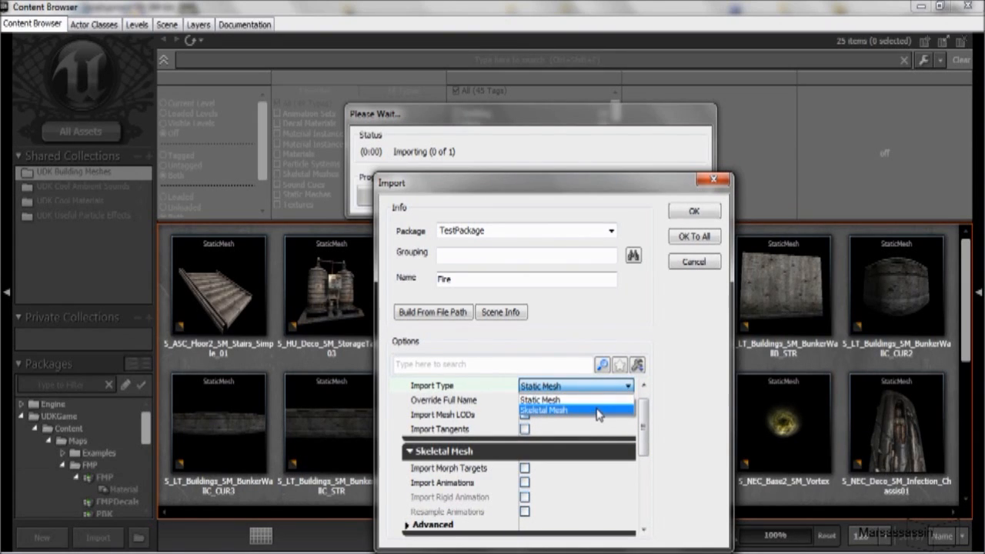
click(645, 433)
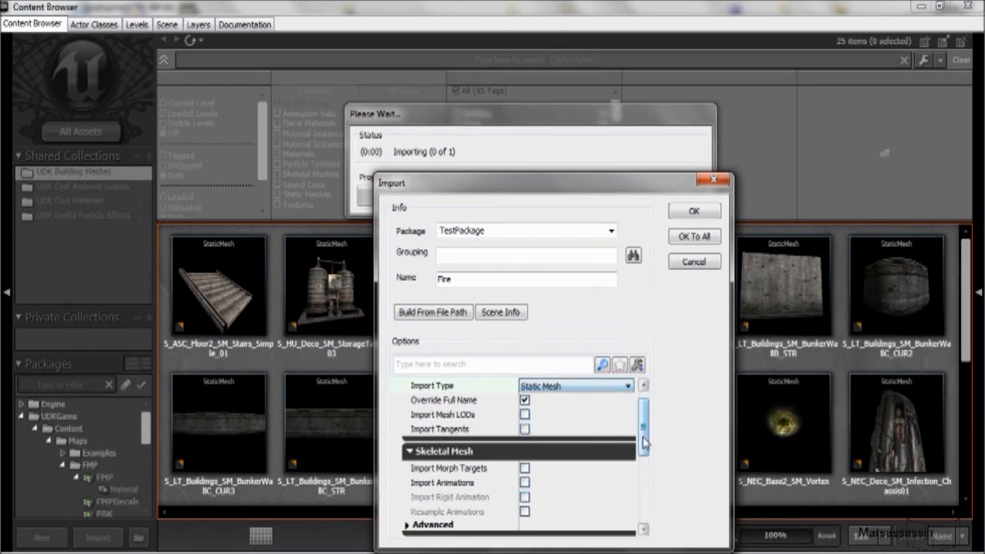
Review the general, skeletal mesh, static mesh and materials import options, collapsing the Skeletal Mesh section
scroll(644, 433, down, 3)
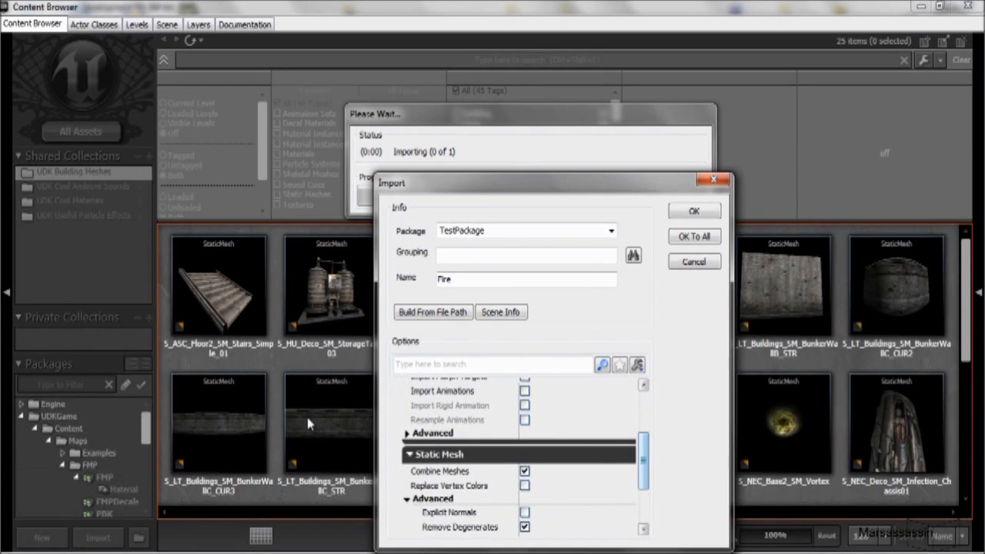
click(409, 434)
click(409, 434)
scroll(533, 437, up, 1)
scroll(508, 450, down, 1)
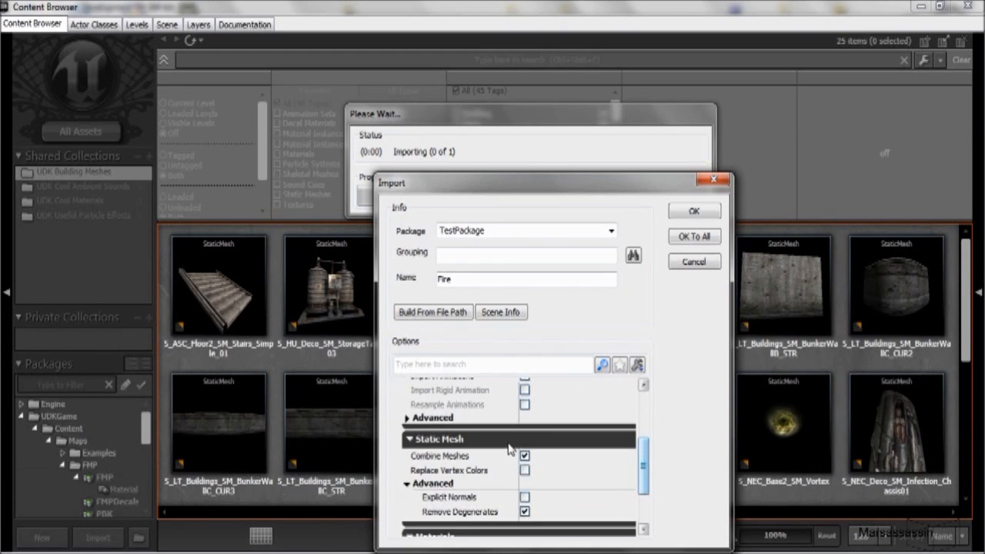
scroll(490, 409, up, 1)
scroll(493, 428, up, 2)
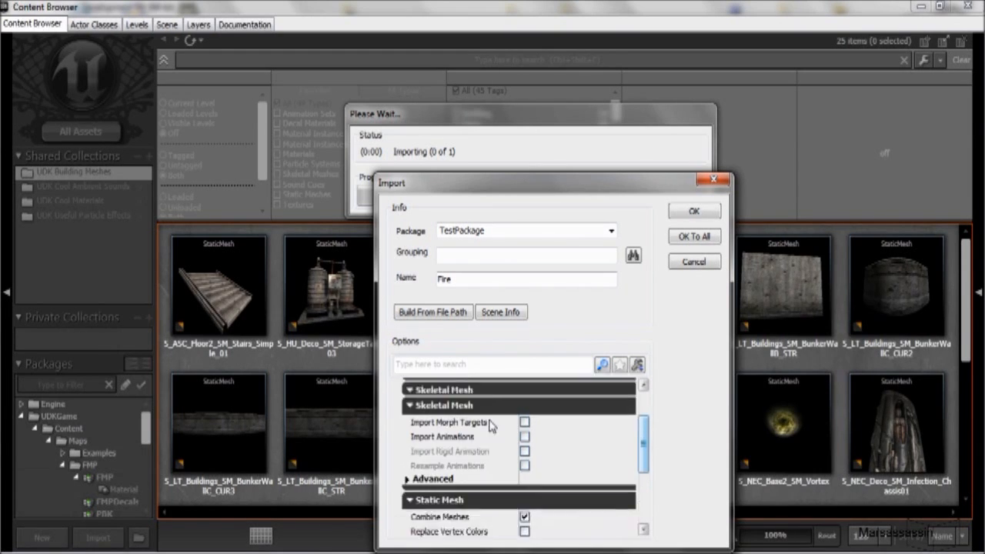
click(457, 454)
click(461, 388)
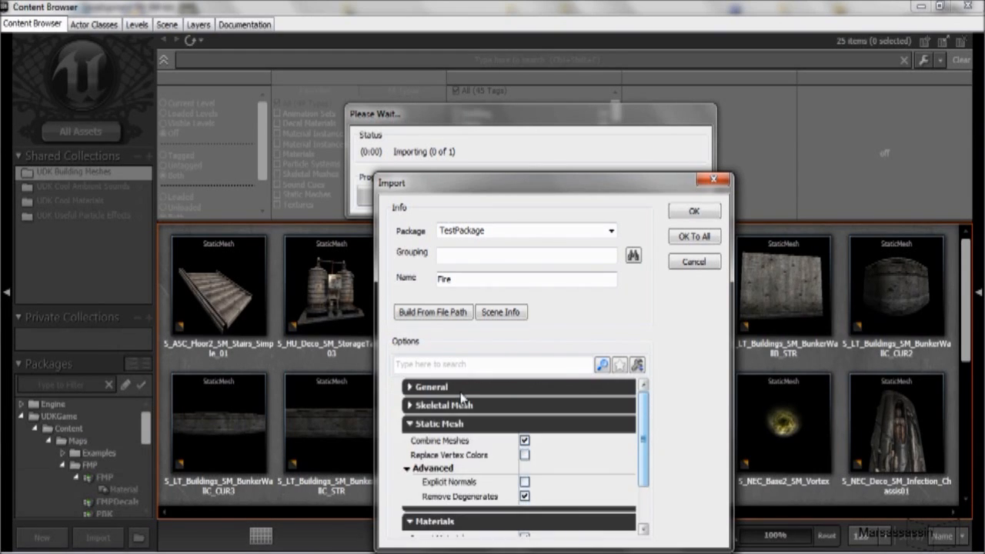
click(476, 388)
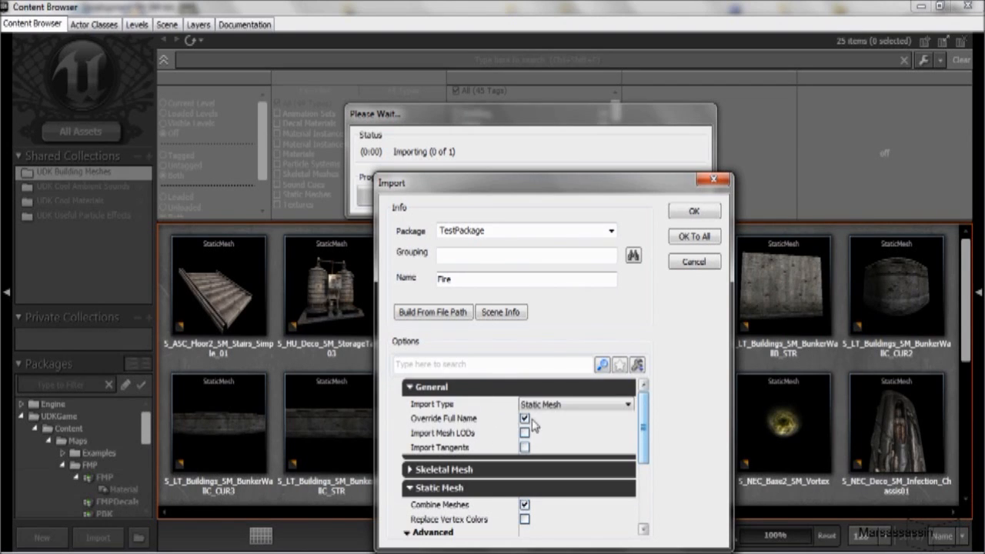
scroll(501, 422, down, 2)
scroll(501, 422, down, 4)
scroll(492, 428, up, 5)
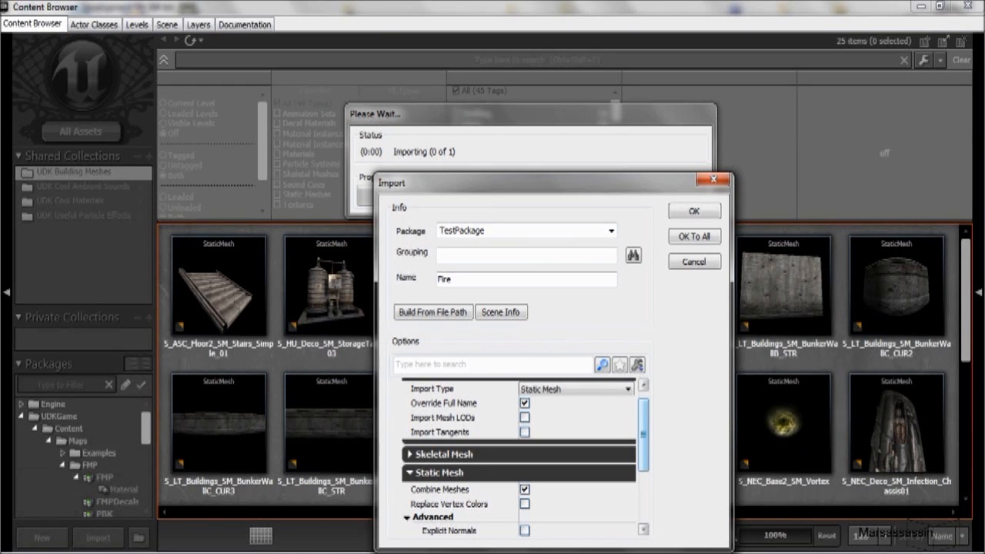
Switch to Maya, select the pedestal's column and look through its Display, Render and Anim layers, returning to Display
click(197, 553)
click(292, 493)
click(336, 245)
click(979, 242)
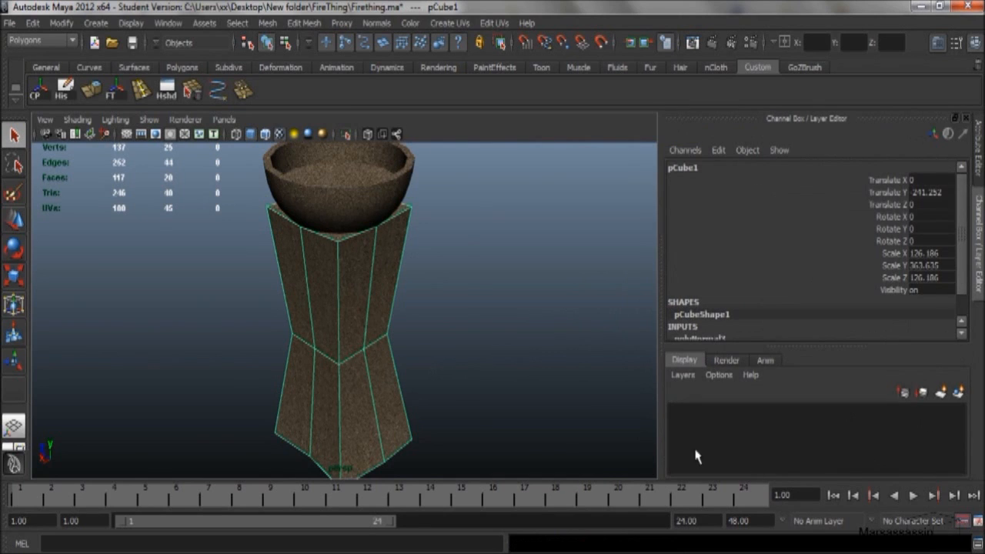
click(735, 375)
click(738, 362)
click(773, 361)
click(731, 362)
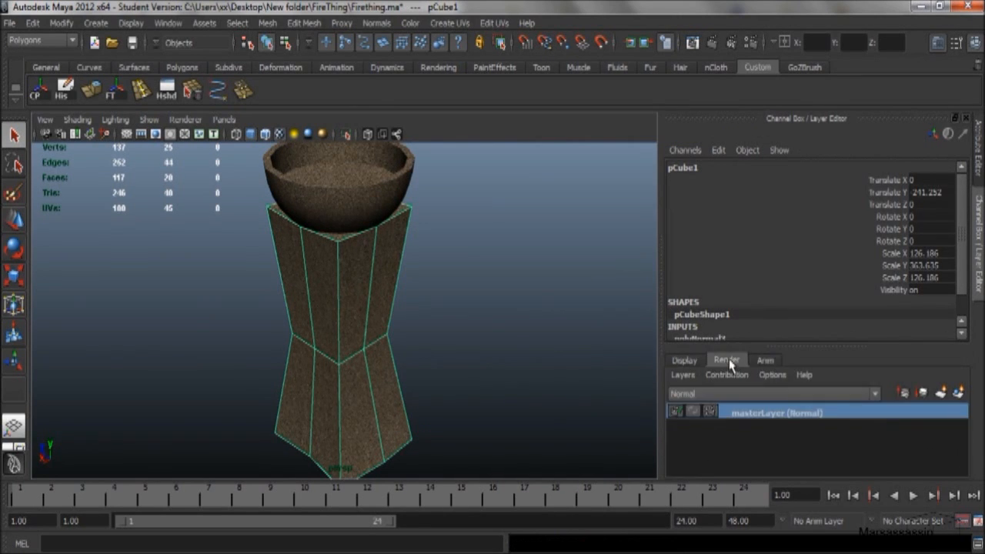
click(693, 361)
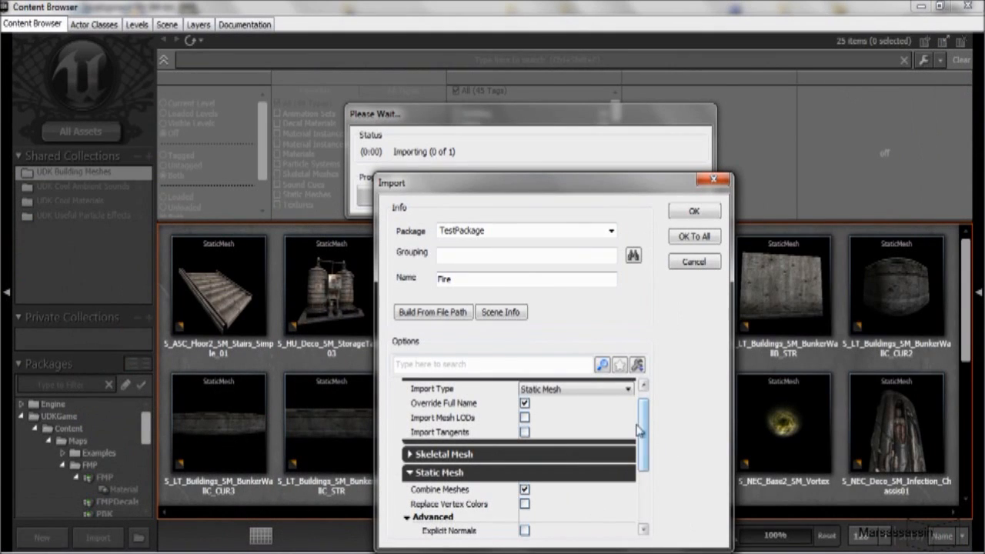
Import Fire into TestPackage with Combine Meshes, Remove Degenerates, Import Materials and Import Textures enabled
scroll(570, 443, down, 5)
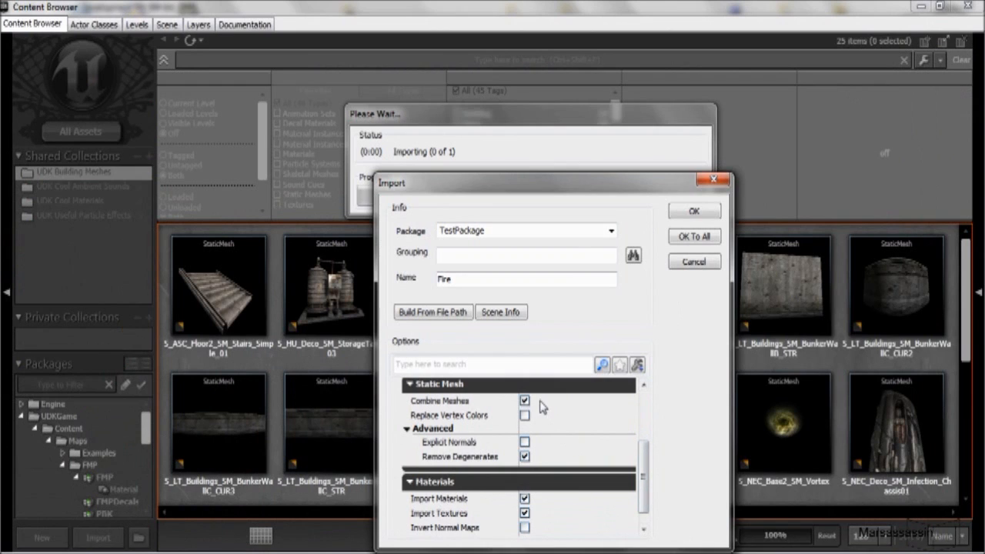
click(525, 401)
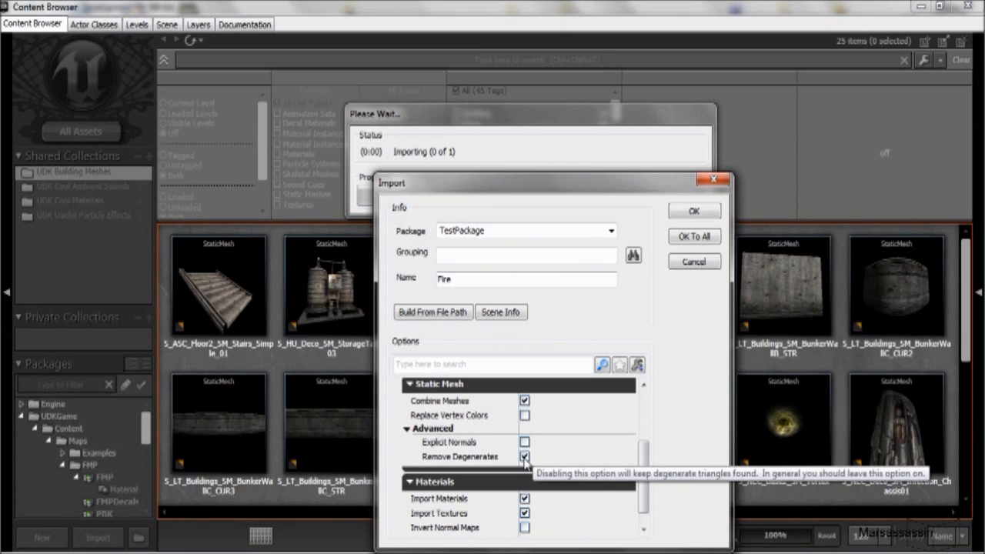
scroll(555, 471, down, 1)
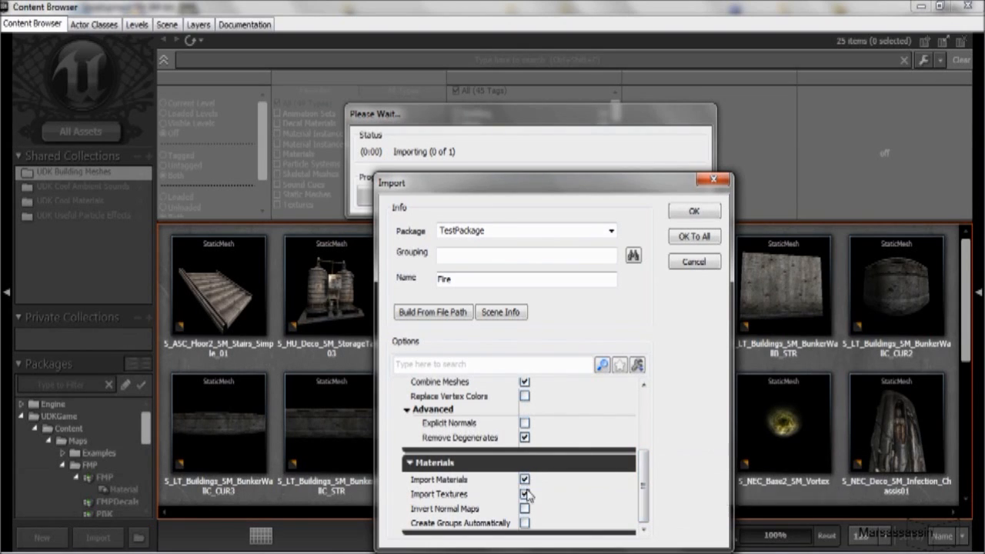
click(695, 212)
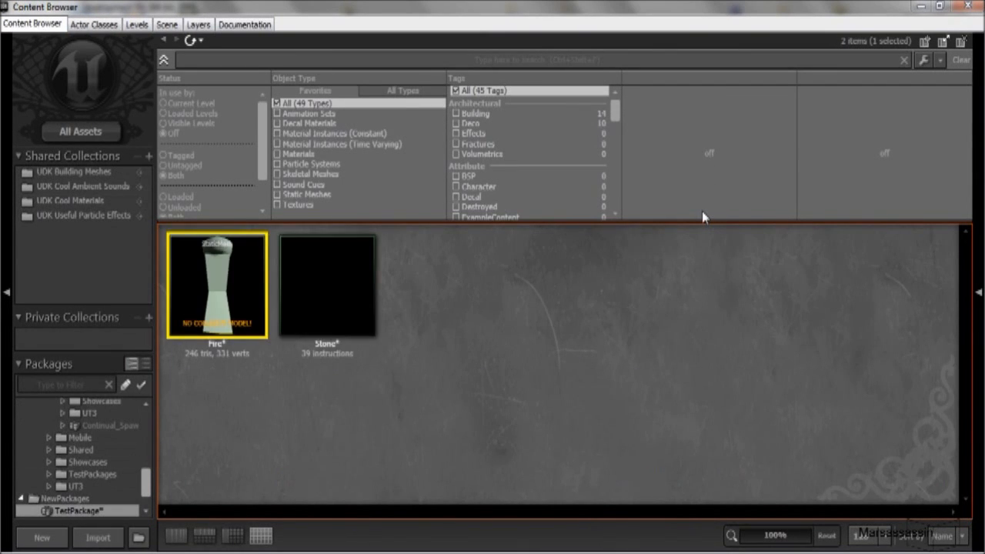
Open the imported Fire mesh in the Static Mesh Editor, inspect its shape from another angle and close the editor
double_click(205, 293)
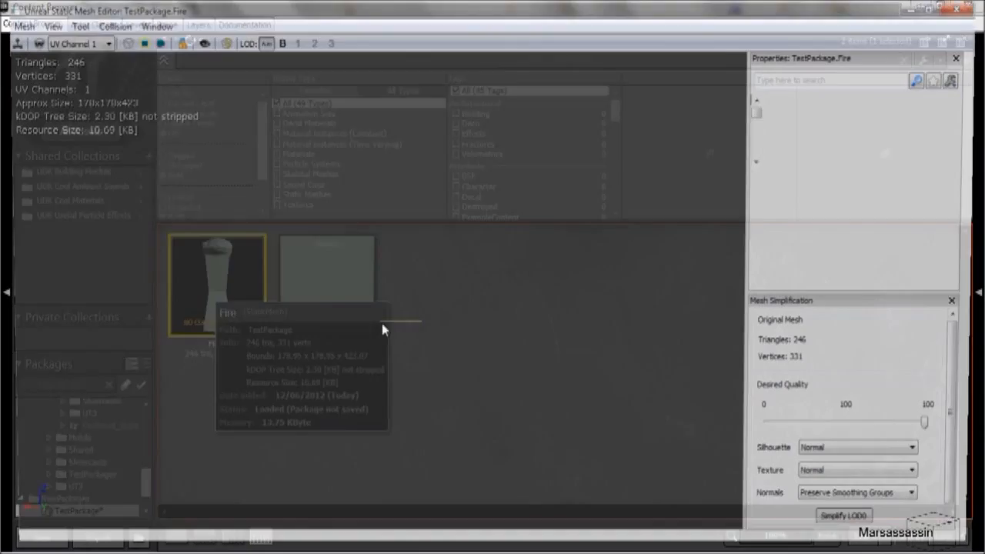
drag(250, 278, 265, 346)
right_drag(249, 277, 254, 247)
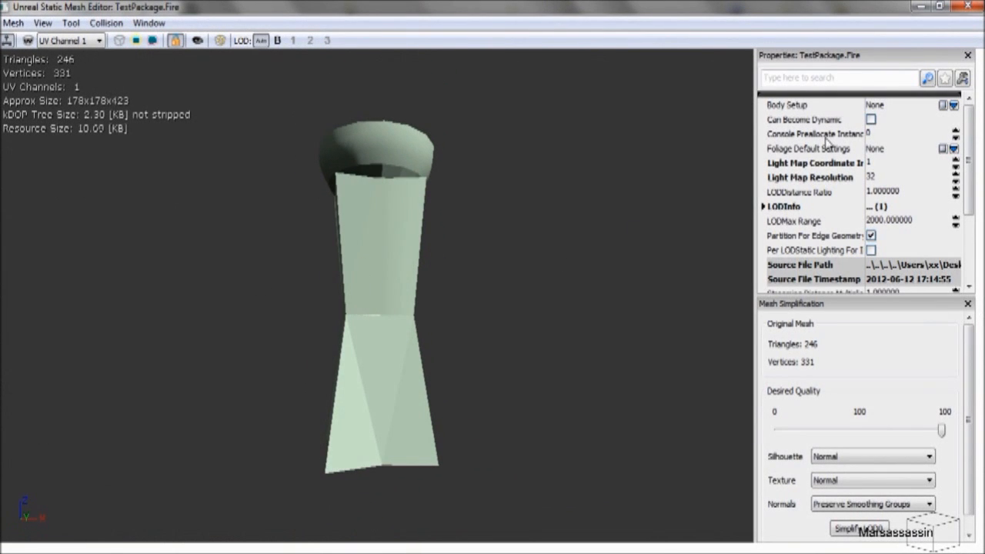
click(967, 7)
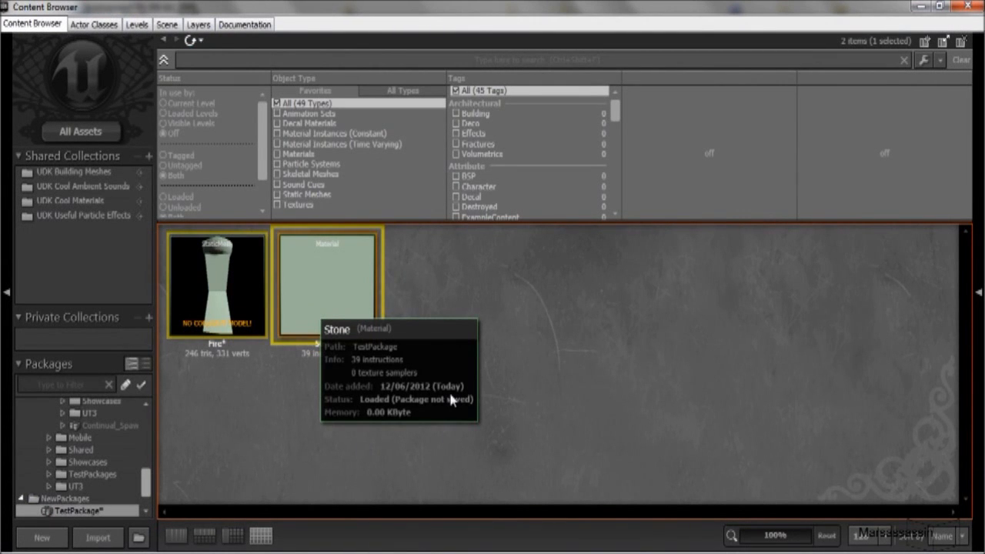
Open the imported Stone material, move its colour parameter node away from the material node and close the editor without applying the changes
double_click(367, 300)
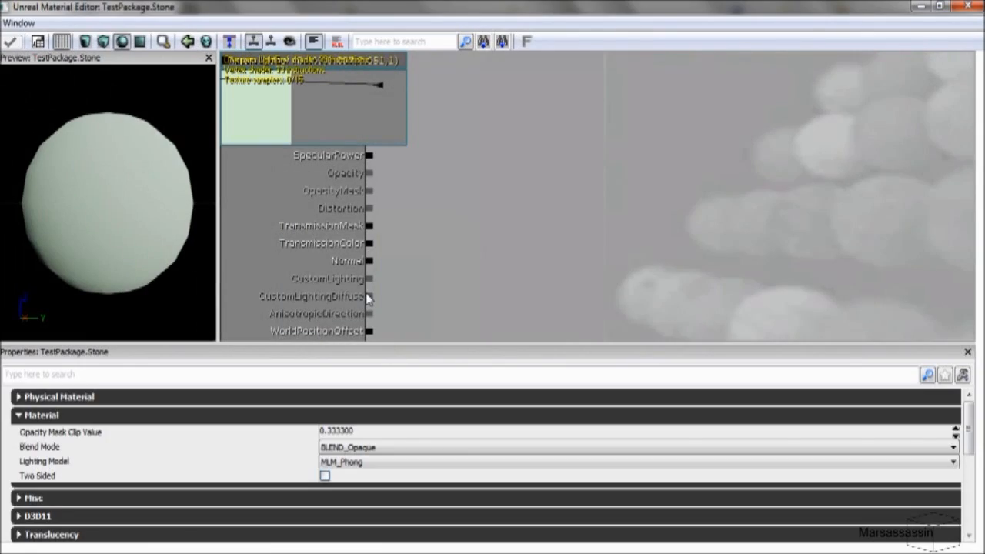
drag(286, 226, 351, 250)
click(305, 103)
ctrl+drag(414, 126, 723, 126)
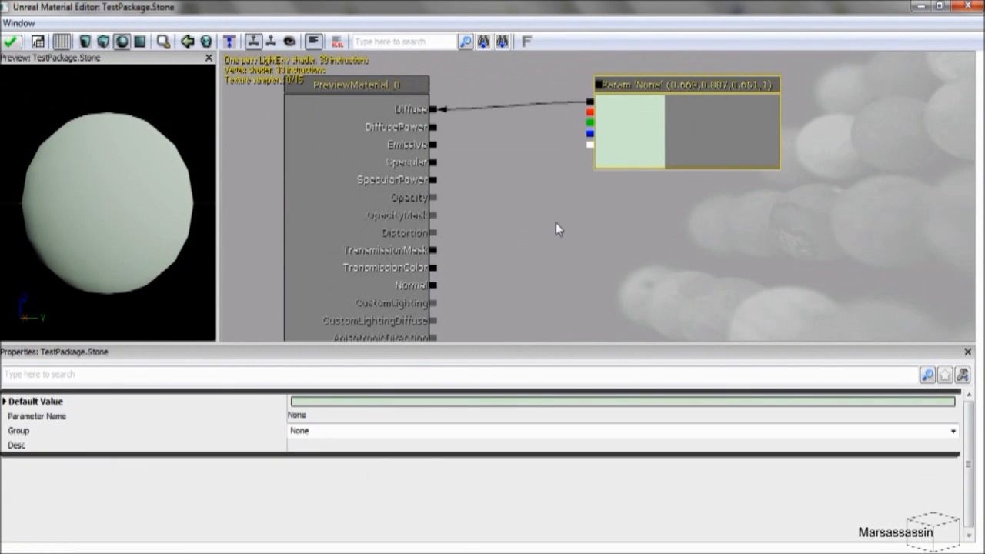
click(966, 6)
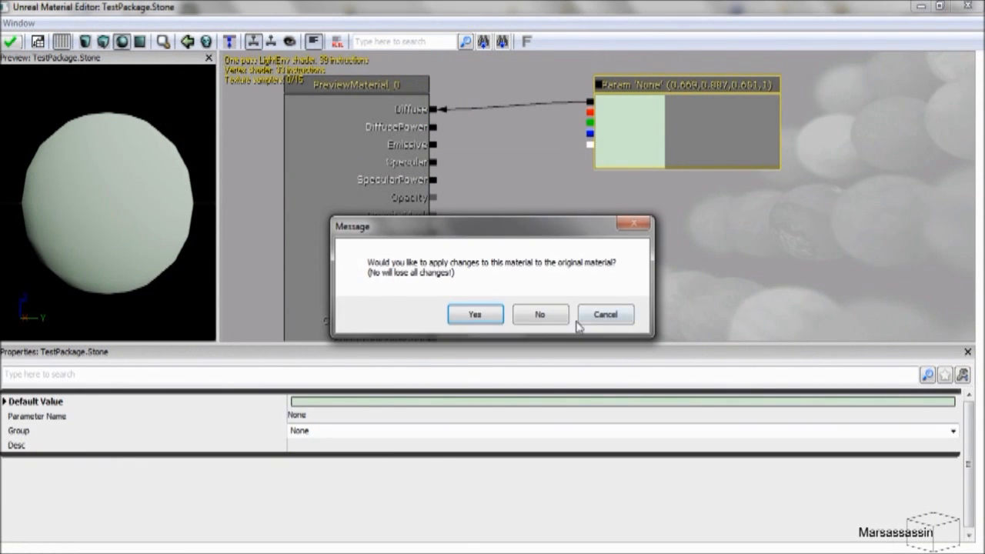
click(540, 314)
Reopen the Fire mesh in the Static Mesh Editor, examine how the material looks on it and close the editor
double_click(223, 323)
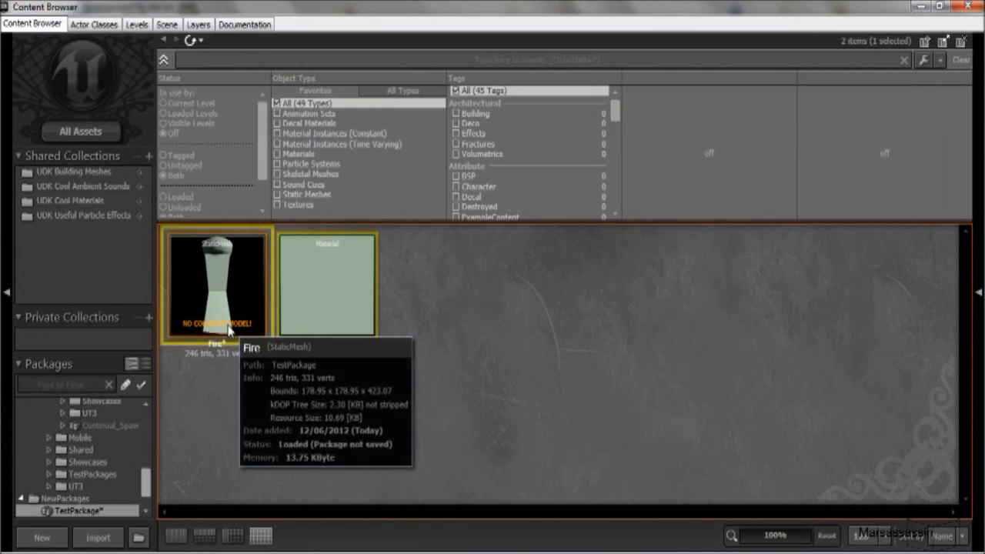
right_drag(264, 192, 277, 204)
drag(277, 204, 303, 168)
click(967, 6)
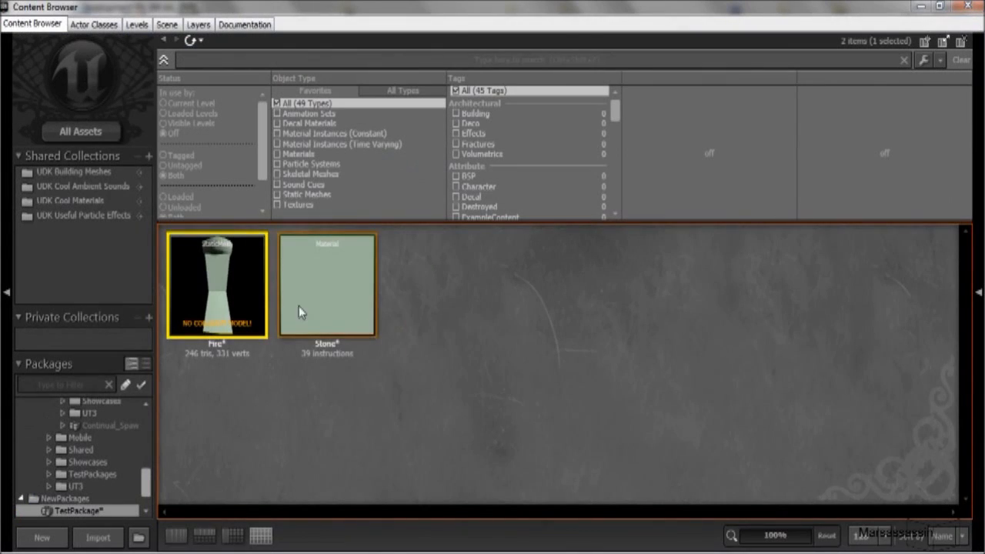
double_click(223, 300)
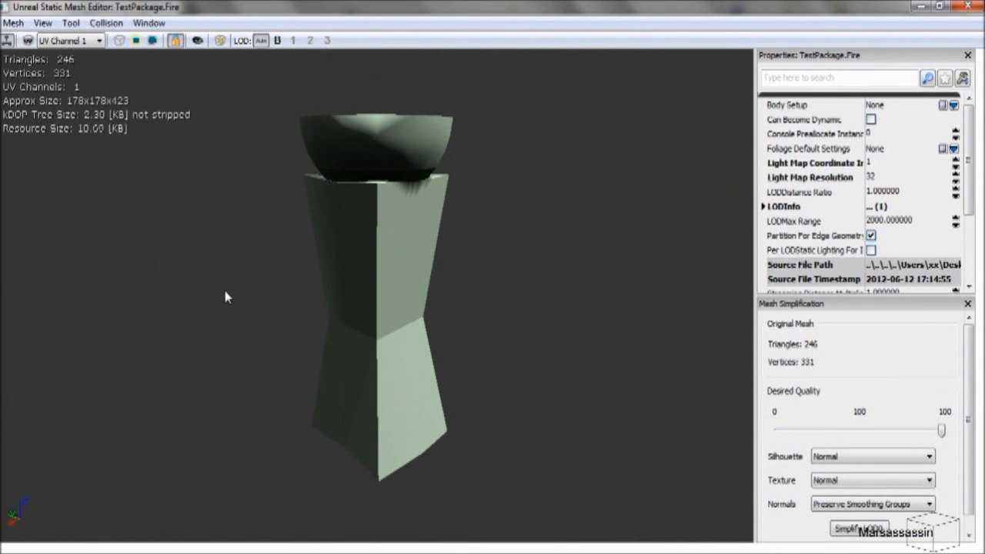
click(969, 6)
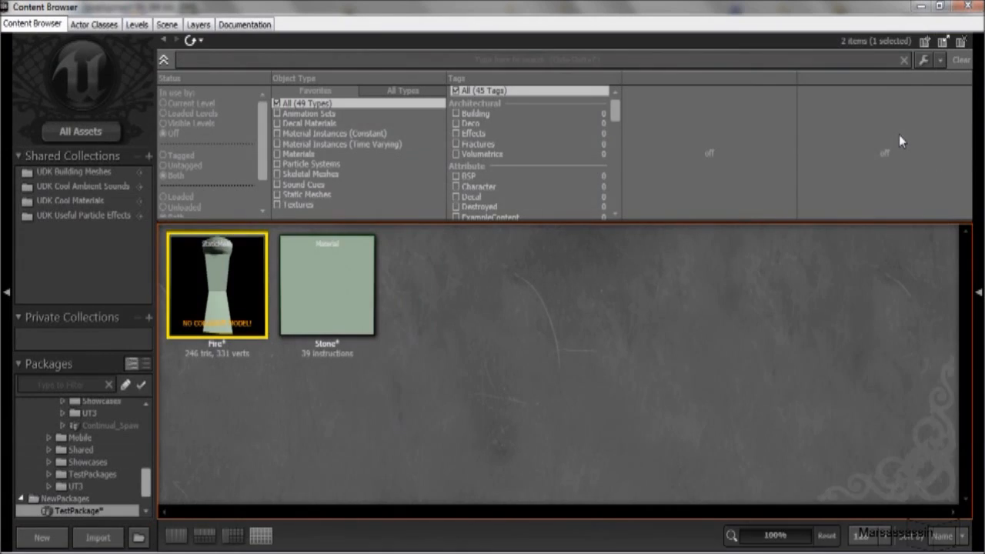
Delete the Fire mesh with forced deletion and the Stone material from TestPackage in the Content Browser
click(967, 6)
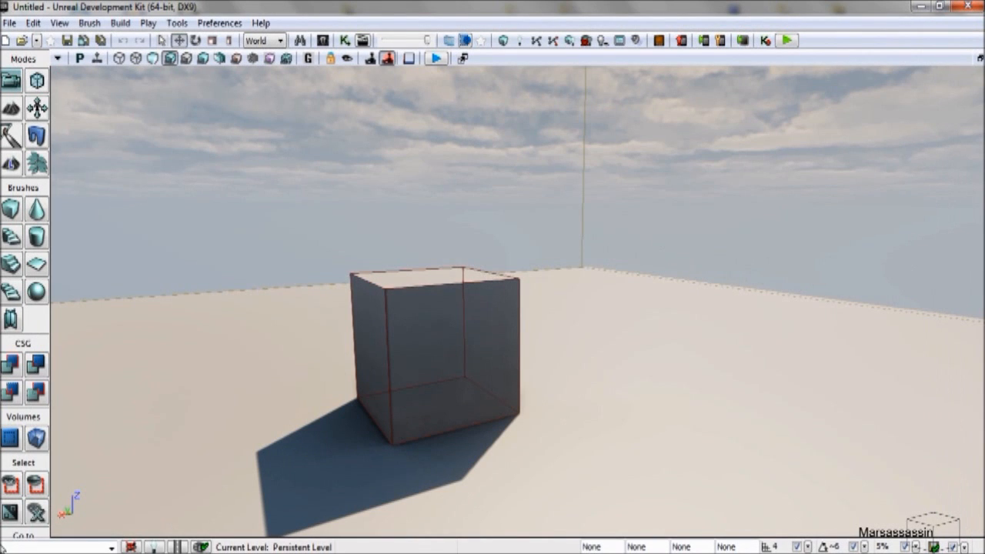
click(323, 40)
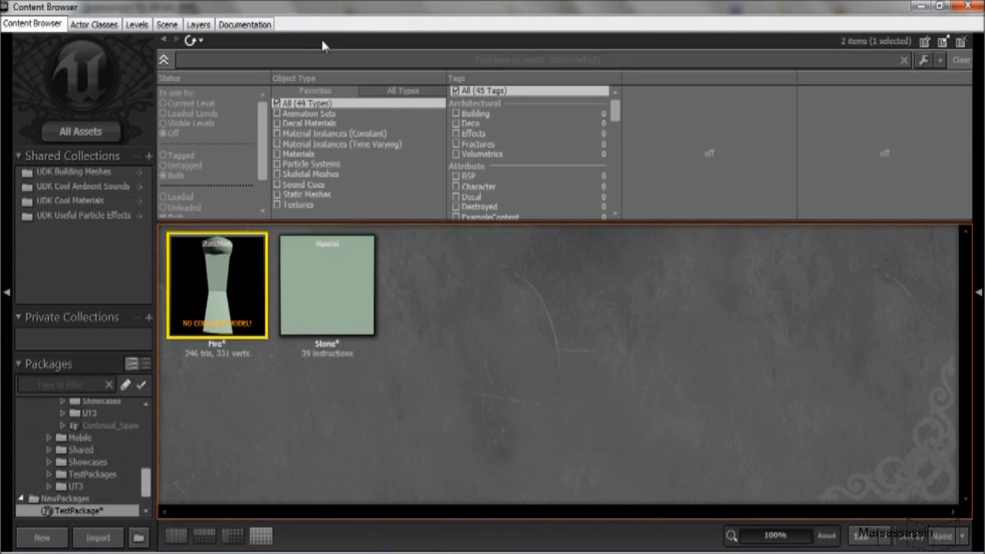
right_click(211, 301)
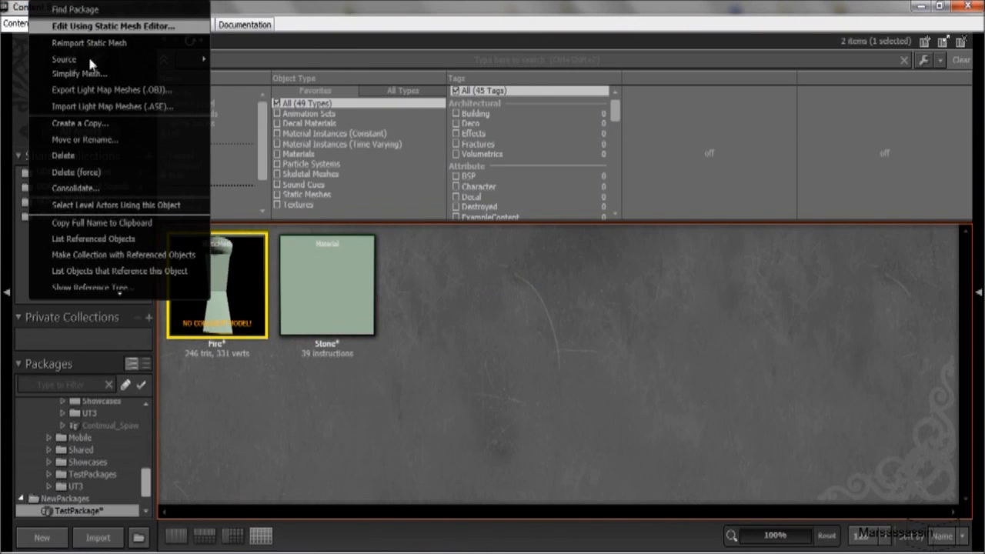
click(77, 172)
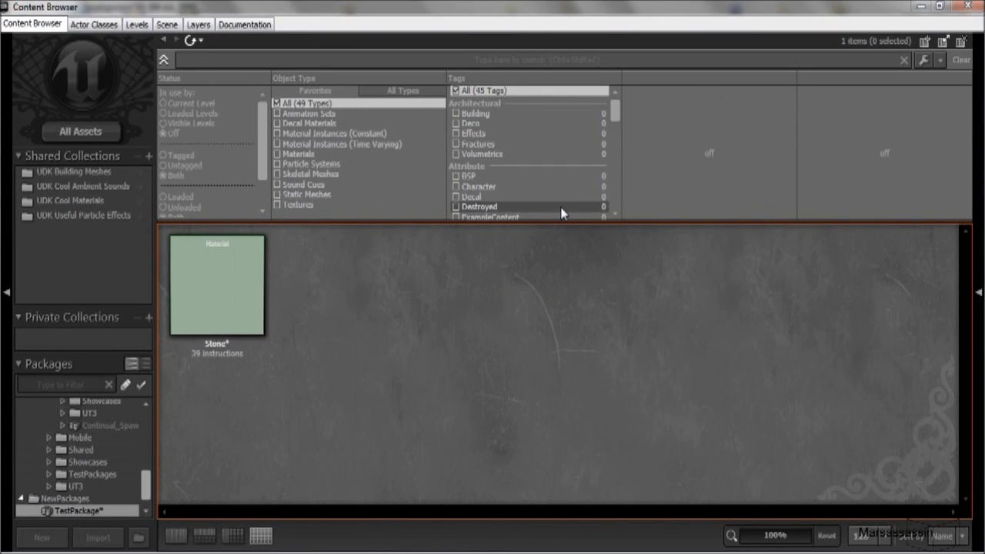
click(192, 300)
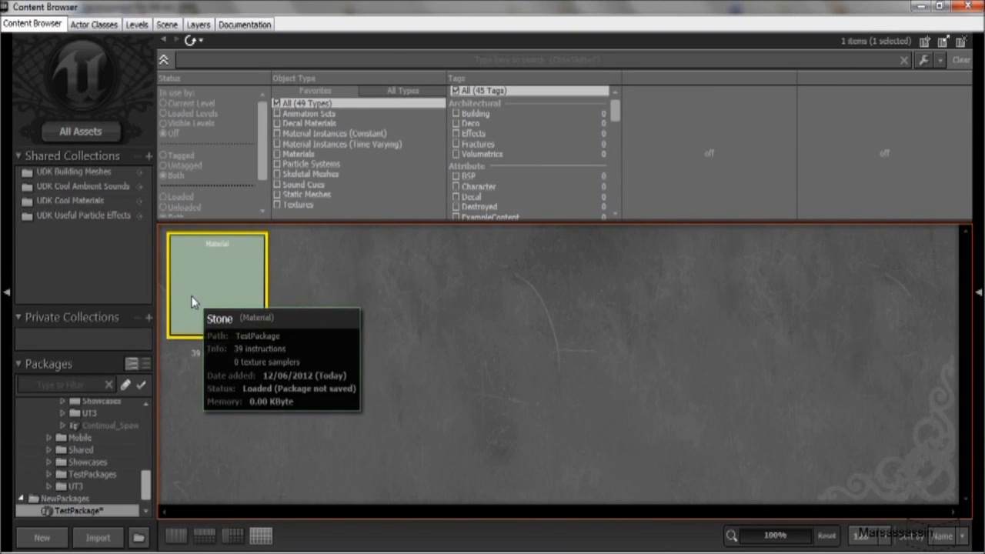
right_click(193, 302)
click(231, 139)
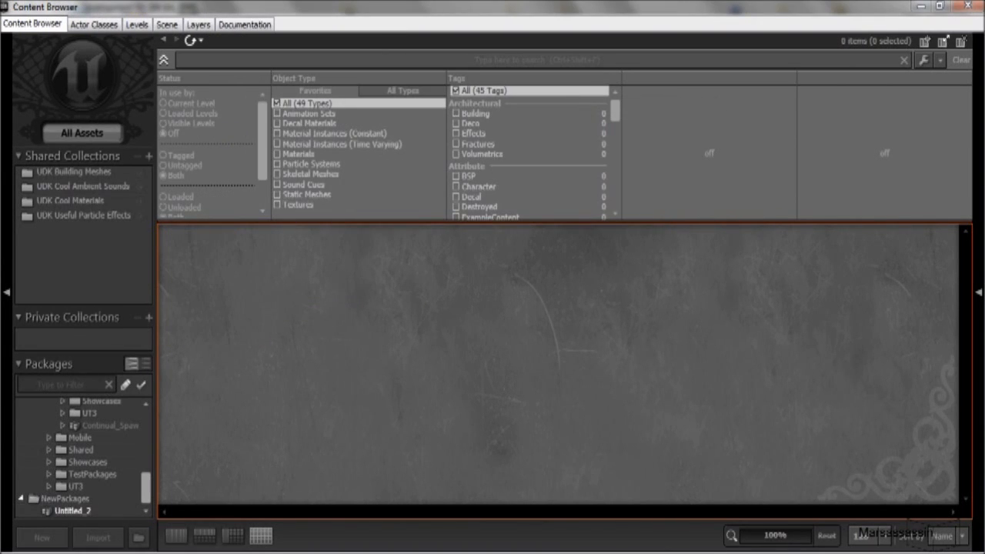
Switch to Maya, delete the pedestal column's construction history and open the file texture connected to the Stone material's Color
click(273, 489)
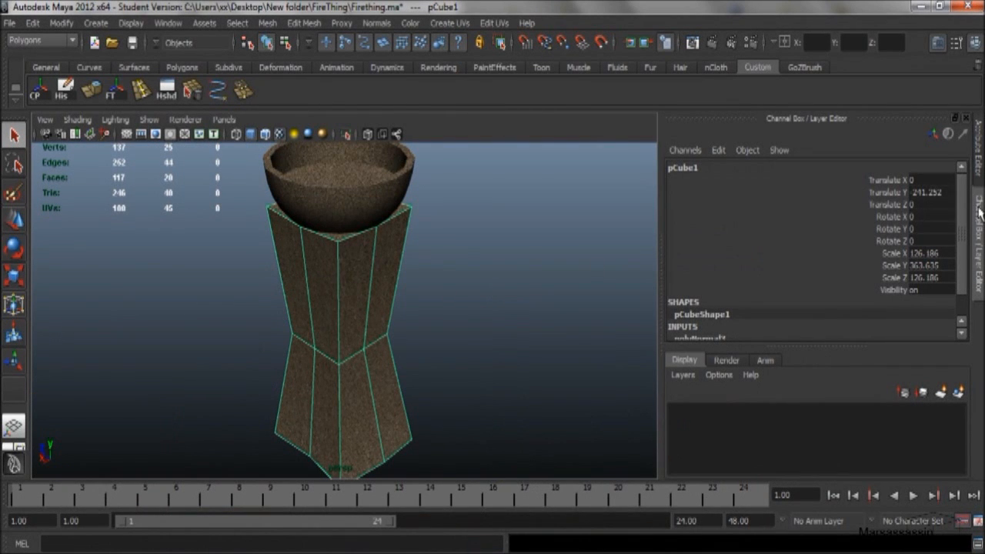
click(982, 146)
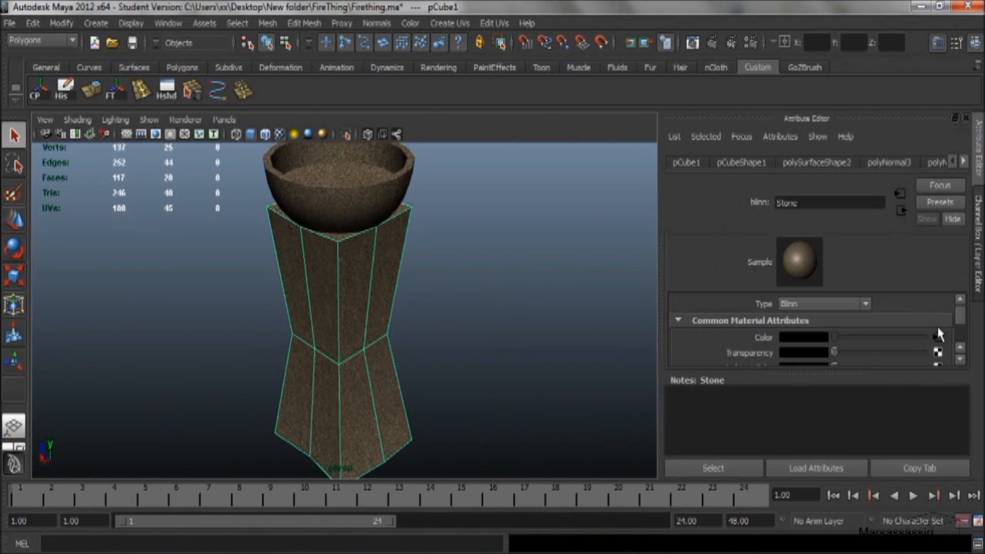
click(65, 90)
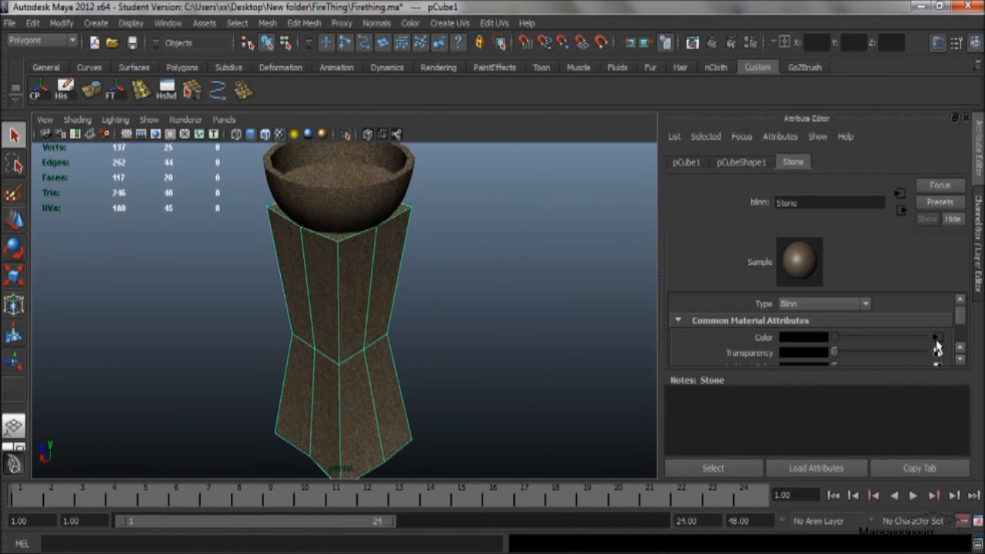
click(936, 338)
Browse the texture image's Textures folder, check the FireThing folder's contents in Windows Explorer and cancel the image selection
click(940, 334)
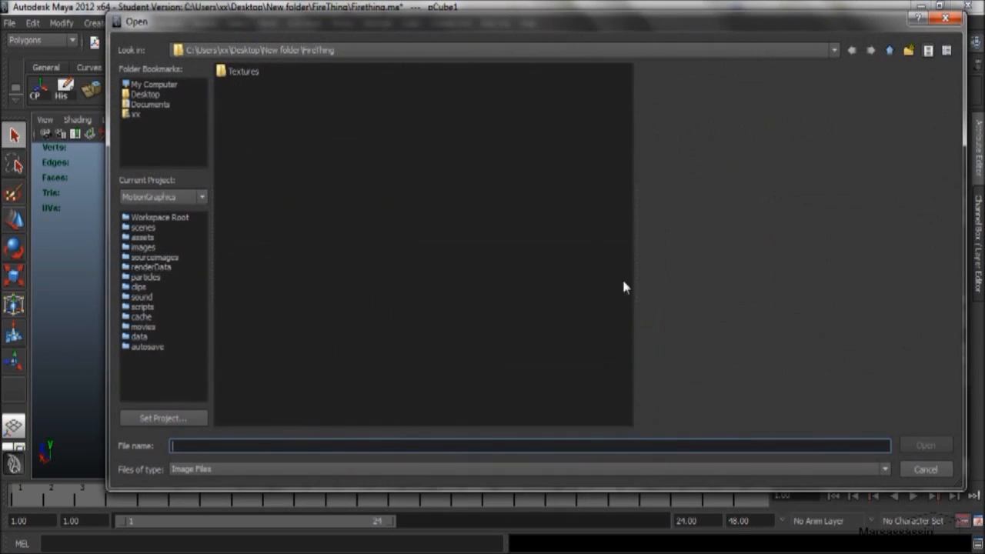
double_click(238, 72)
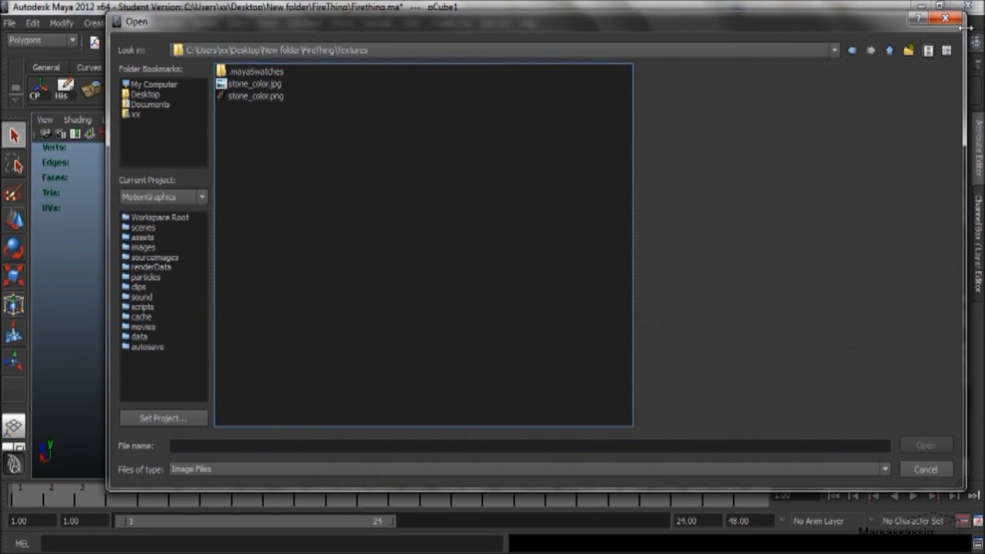
click(174, 551)
click(250, 481)
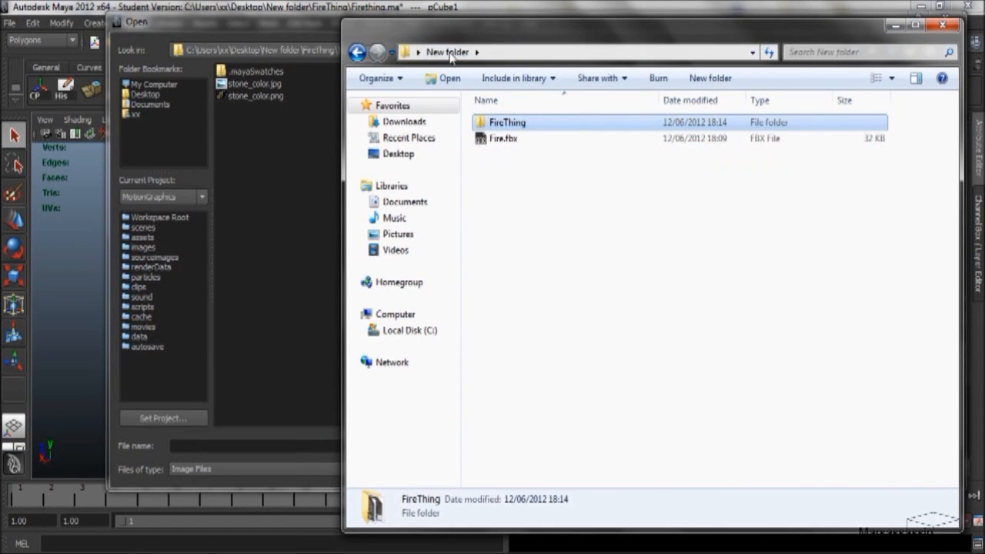
double_click(523, 123)
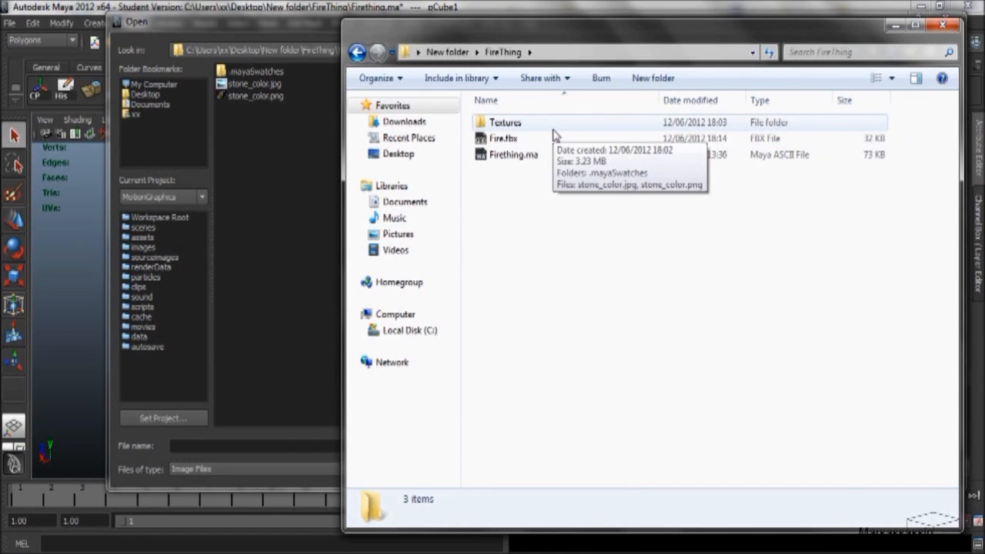
click(895, 25)
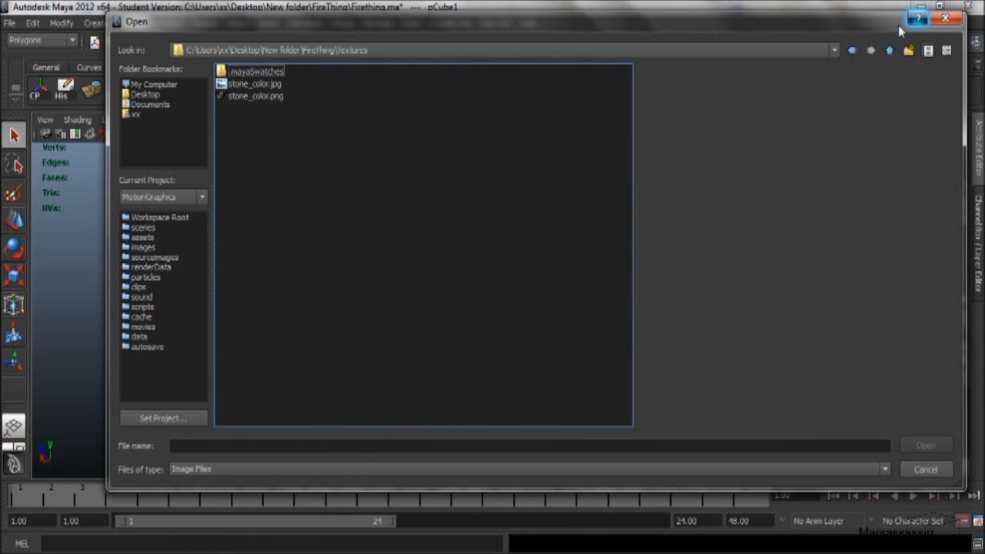
click(945, 17)
Go to the desktop and open the Models folder inside GameLev in the FMP folder
click(938, 9)
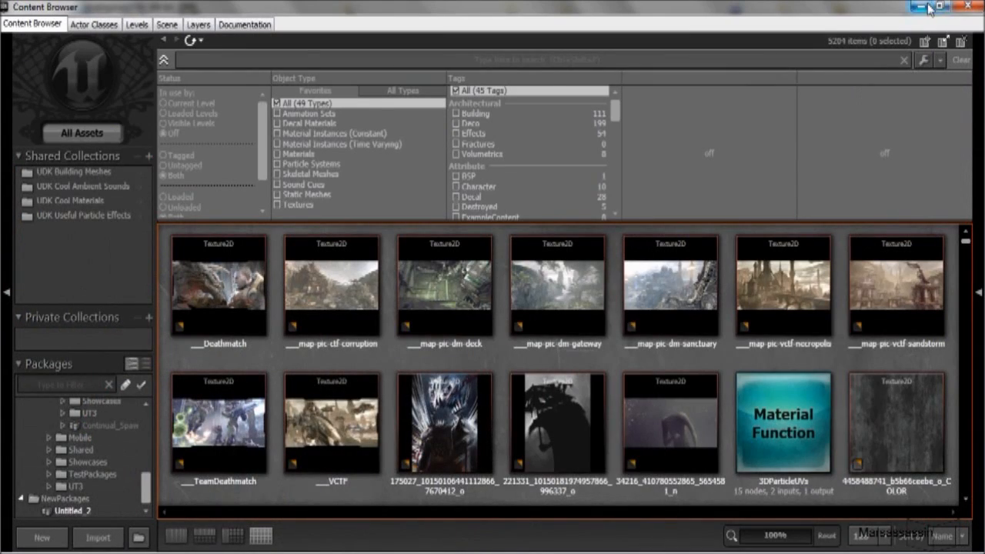
click(926, 9)
click(926, 9)
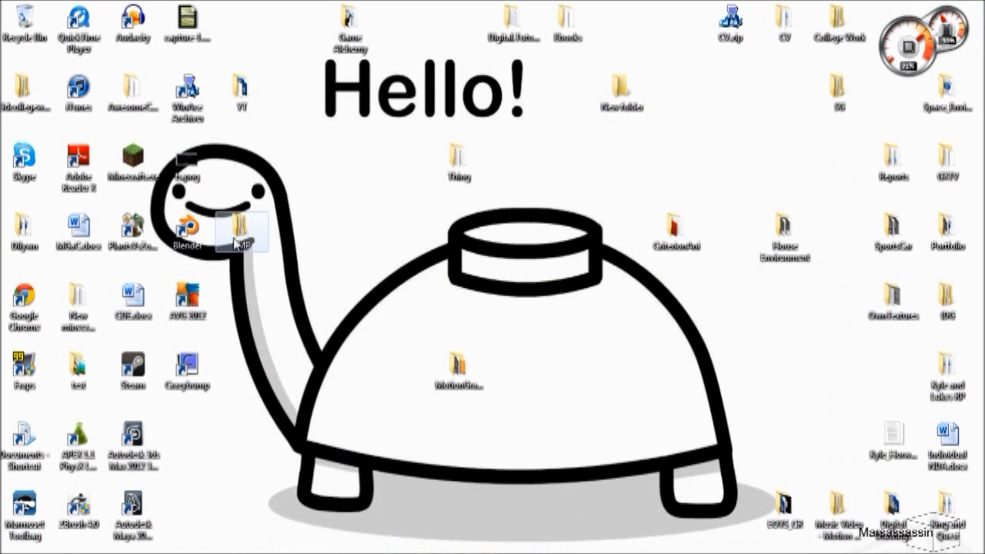
double_click(534, 141)
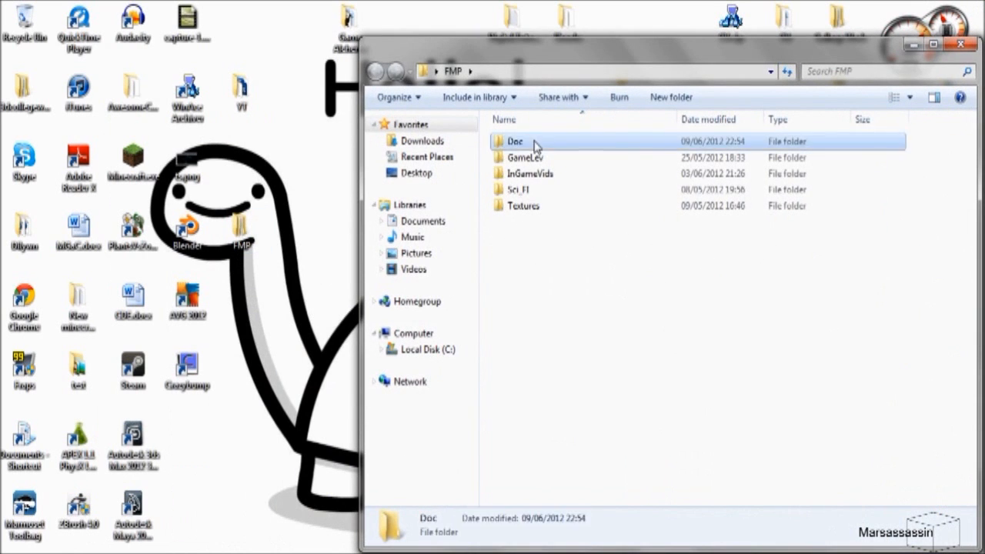
click(376, 72)
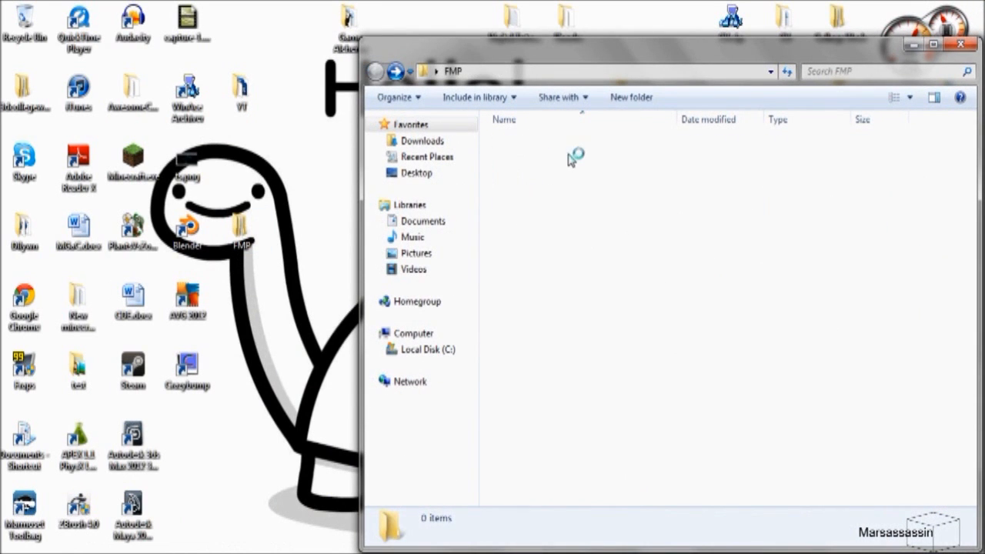
double_click(524, 158)
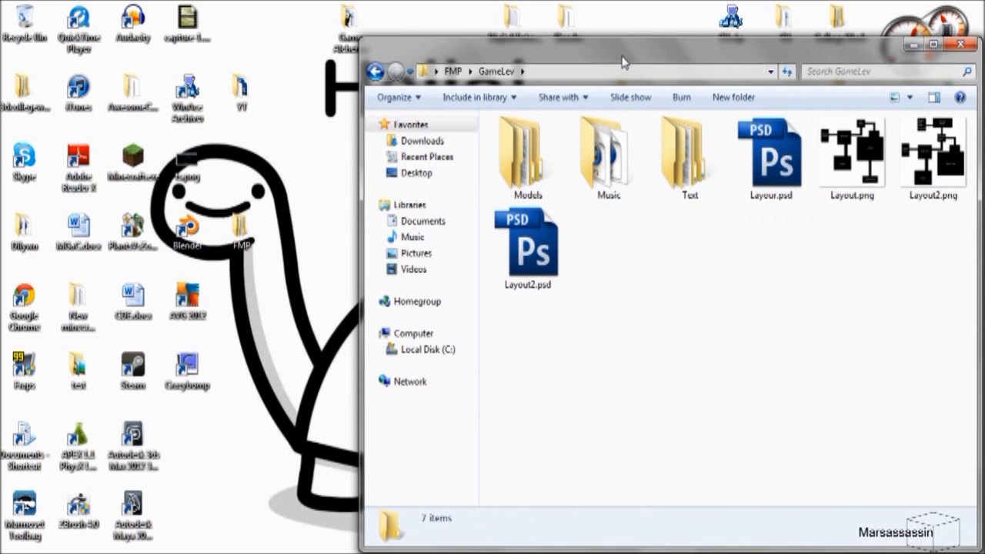
double_click(530, 171)
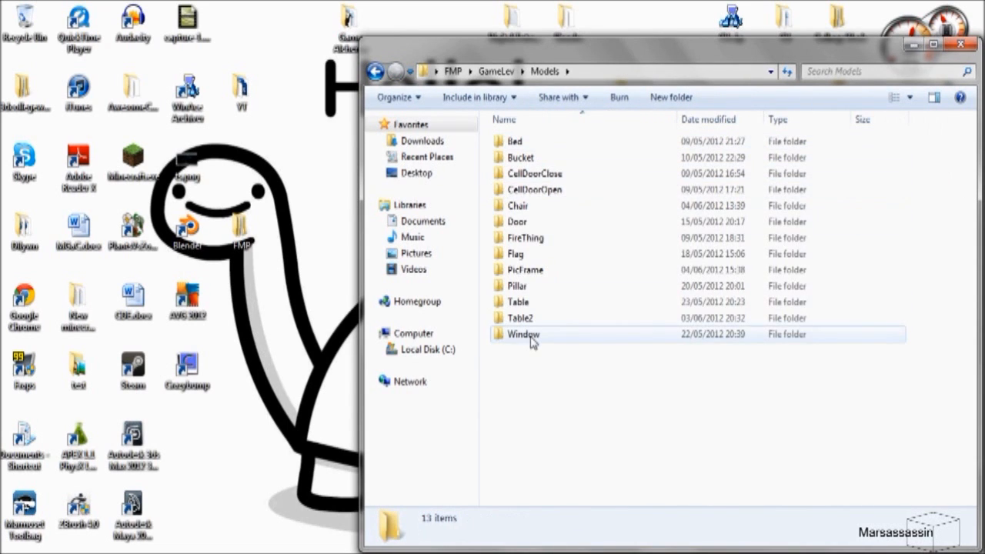
Examine how the model files and Textures folders are organised in the Bed and Door folders, and put the Explorer window away
right_click(538, 143)
click(574, 144)
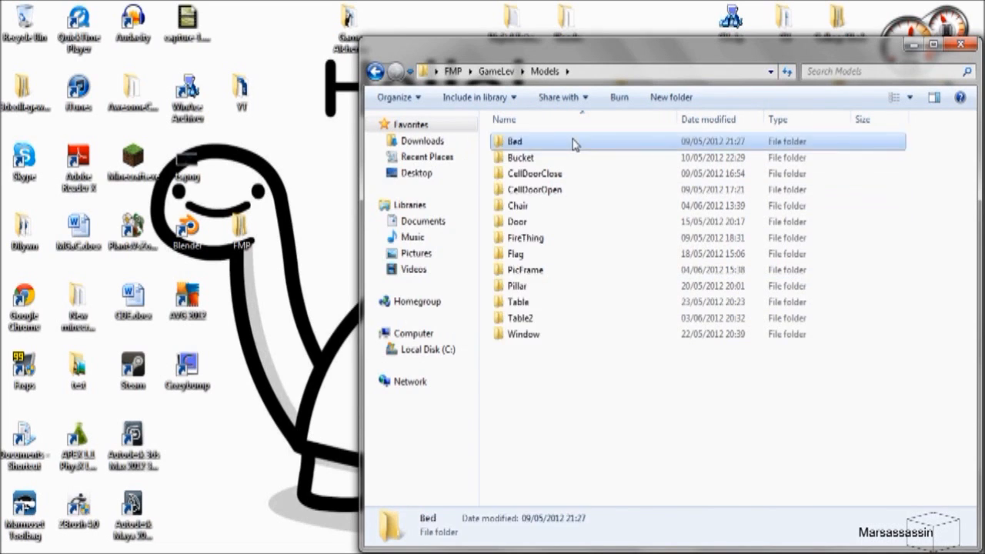
double_click(574, 144)
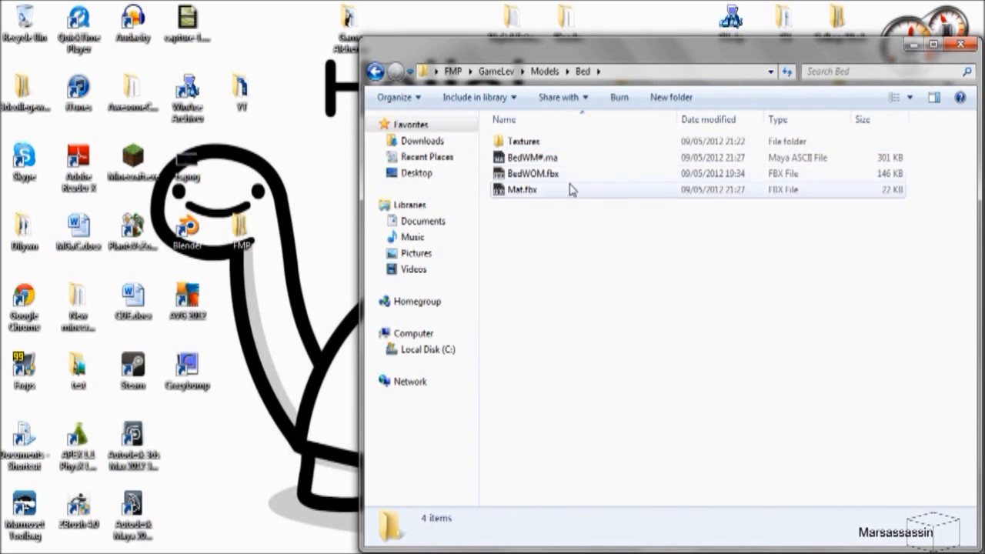
click(375, 71)
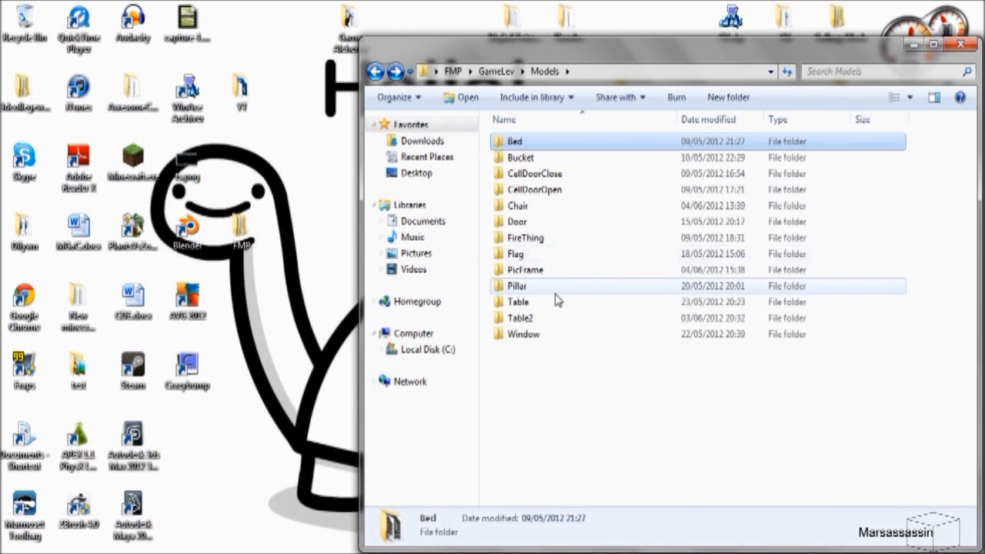
double_click(563, 223)
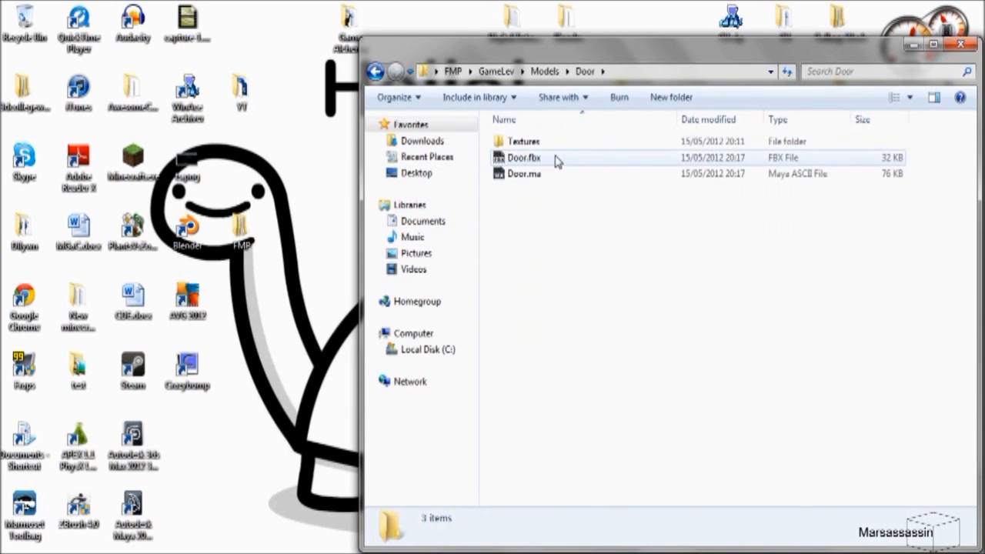
click(375, 71)
drag(614, 53, 477, 68)
click(825, 49)
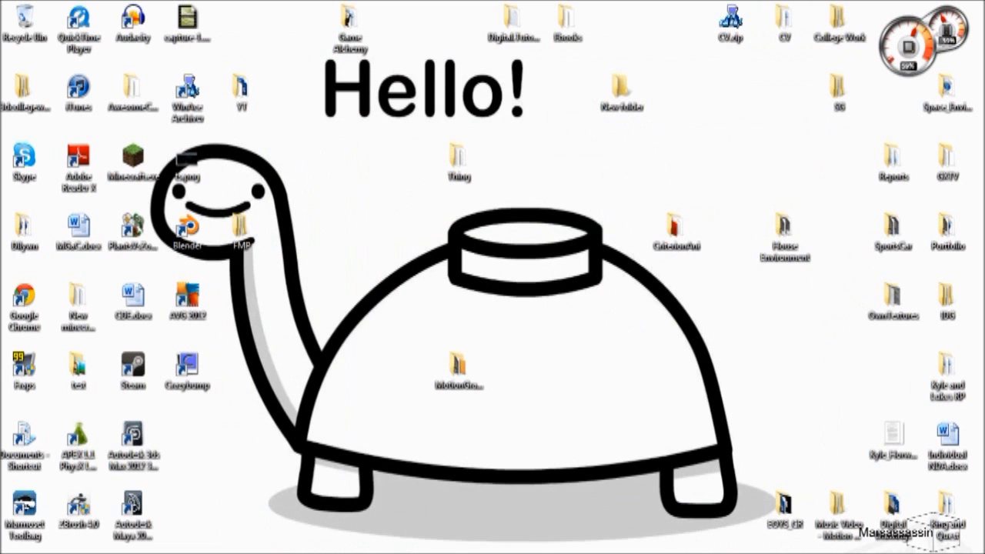
Switch to Maya and set the Stone colour texture's image to stone_color.png from the Textures folder
click(286, 524)
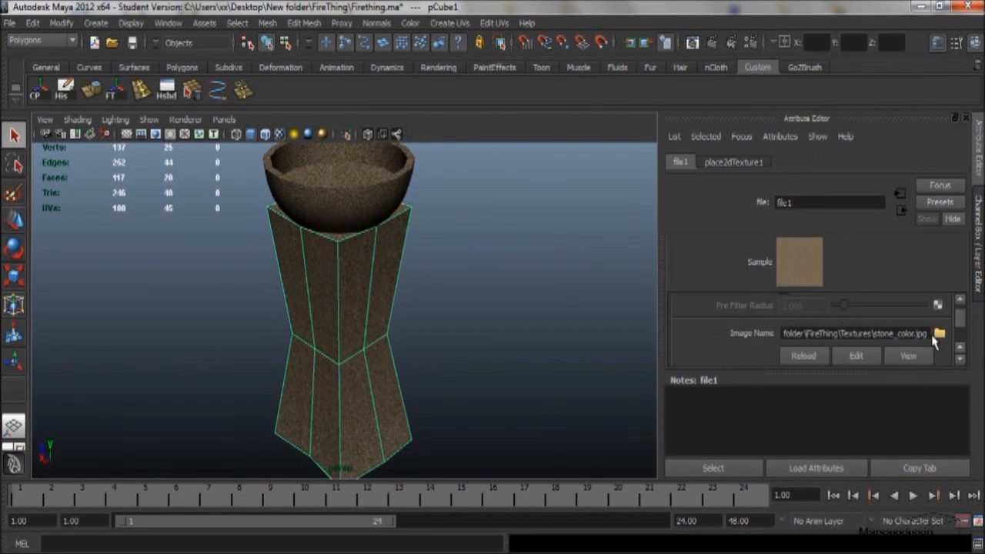
click(936, 332)
double_click(243, 71)
double_click(244, 94)
Switch to the FireThing window in Windows Explorer and open its Textures folder
mouse_move(172, 546)
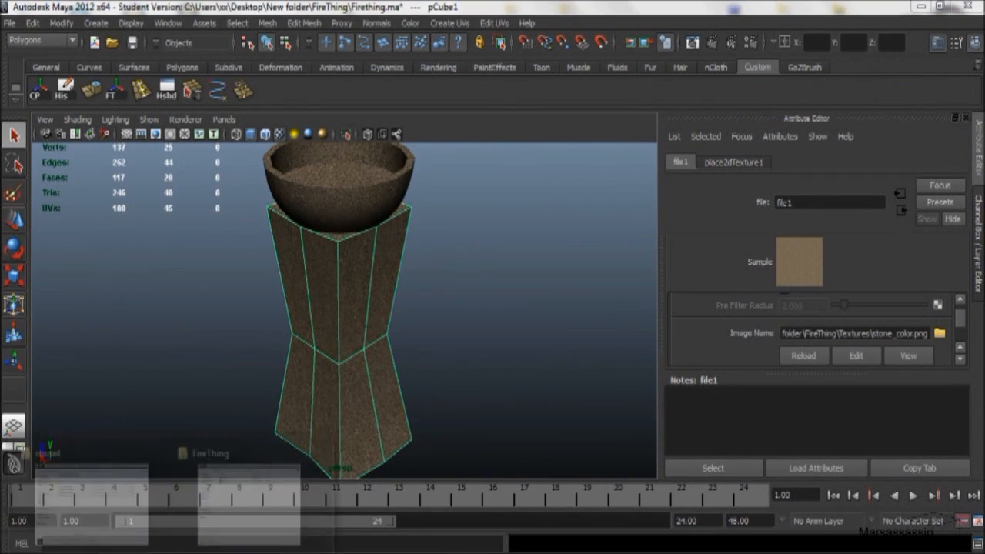
click(233, 508)
double_click(535, 121)
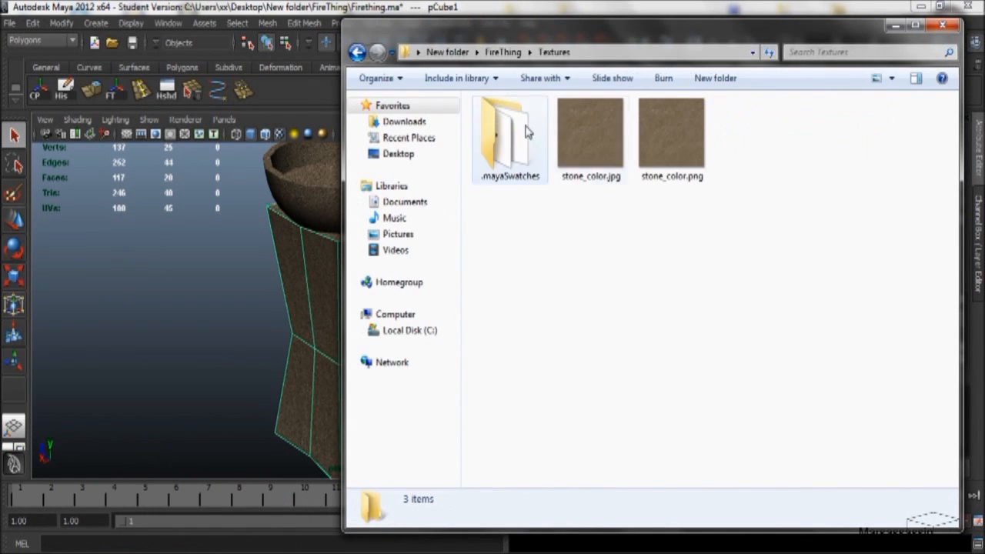
Compare the file details of stone_color.jpg and stone_color.png in the Textures folder and put the Explorer window away
click(625, 153)
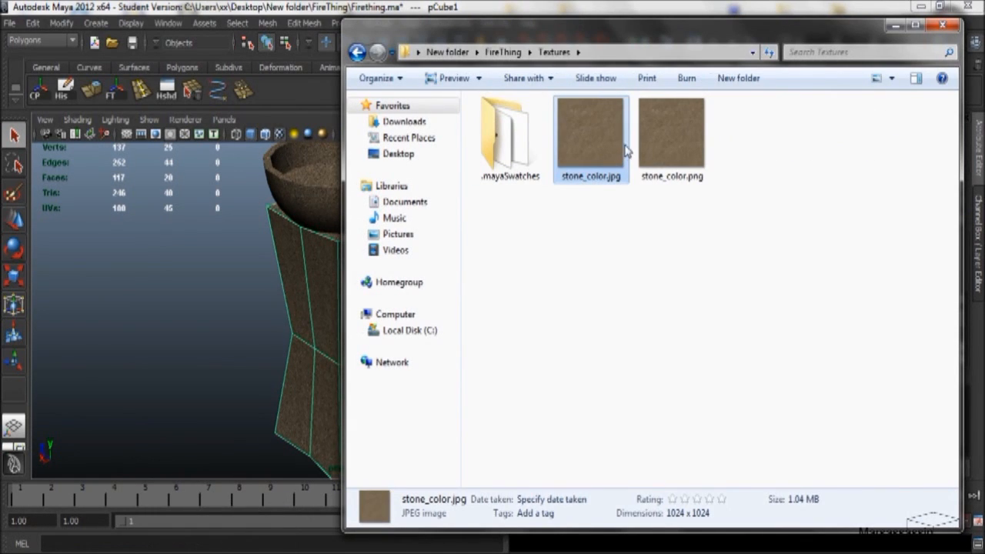
click(641, 147)
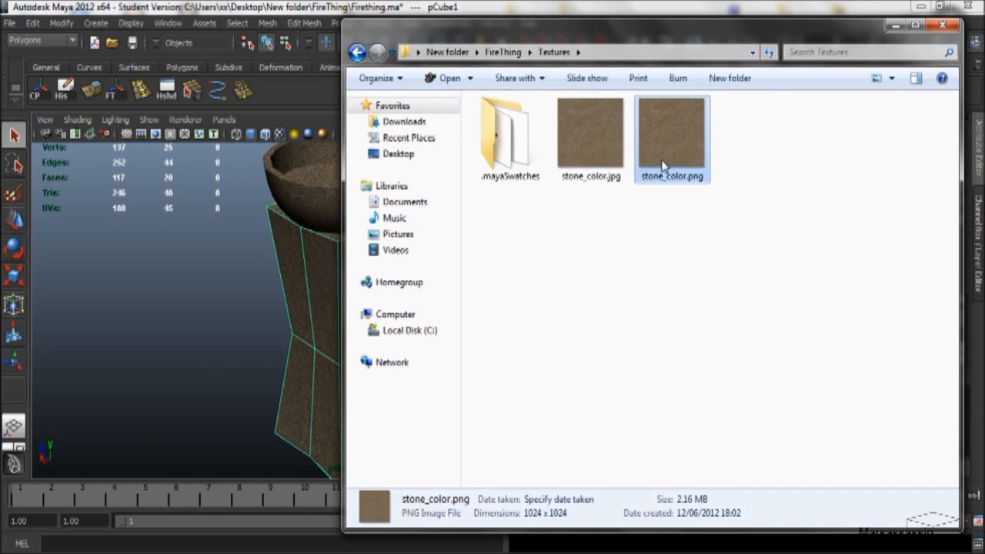
click(896, 26)
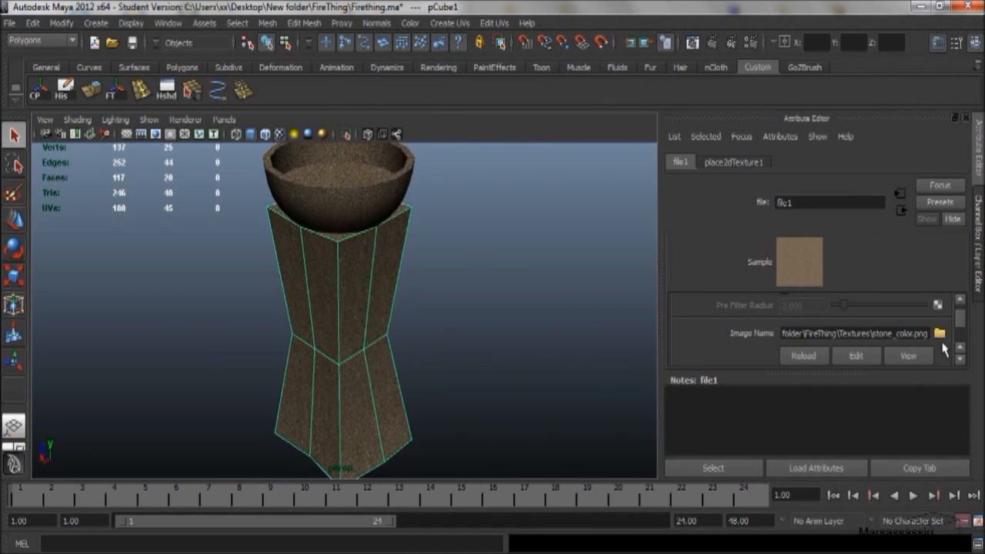
Export the whole scene as FBX over the existing Fire.fbx in the FireThing folder, replacing the file
alt+drag(436, 367, 464, 355)
click(15, 23)
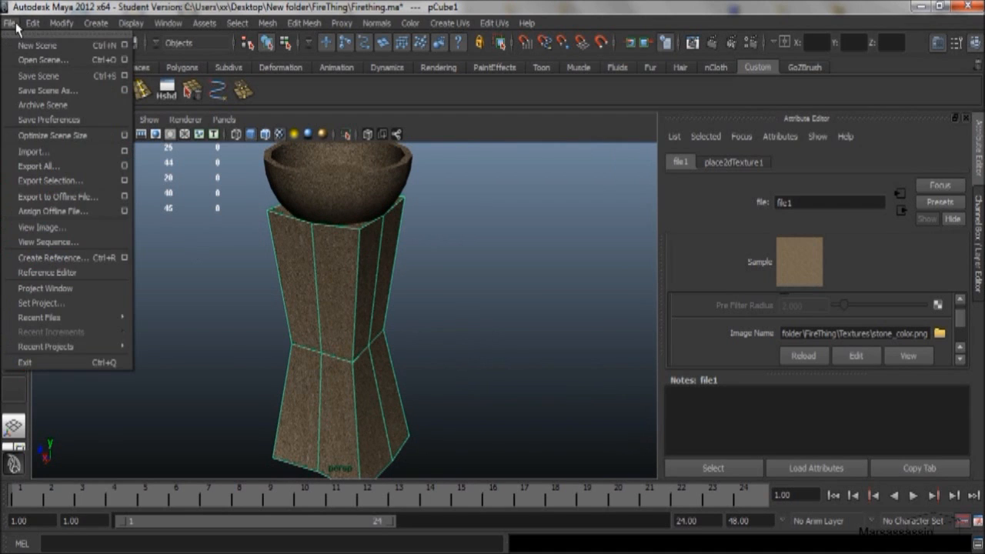
click(124, 167)
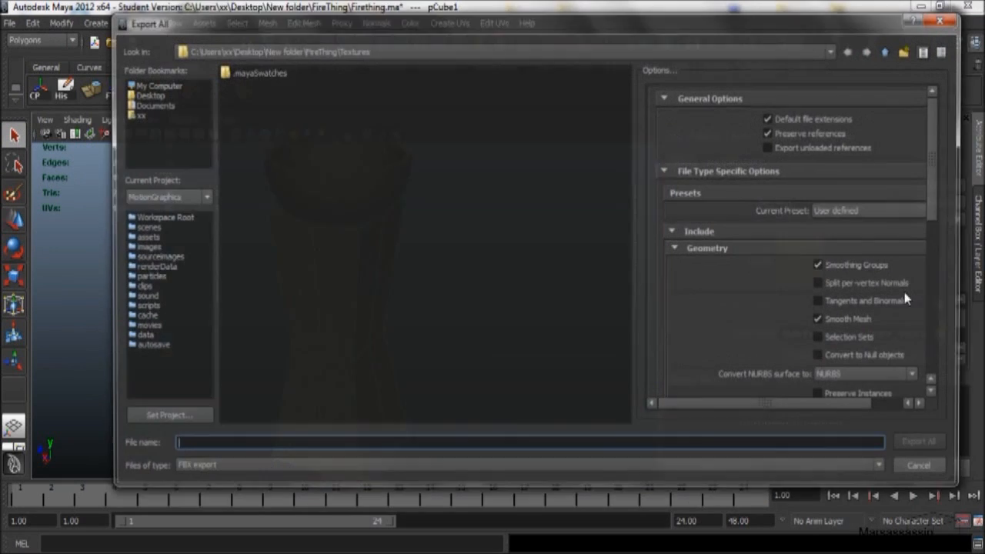
drag(940, 209, 938, 245)
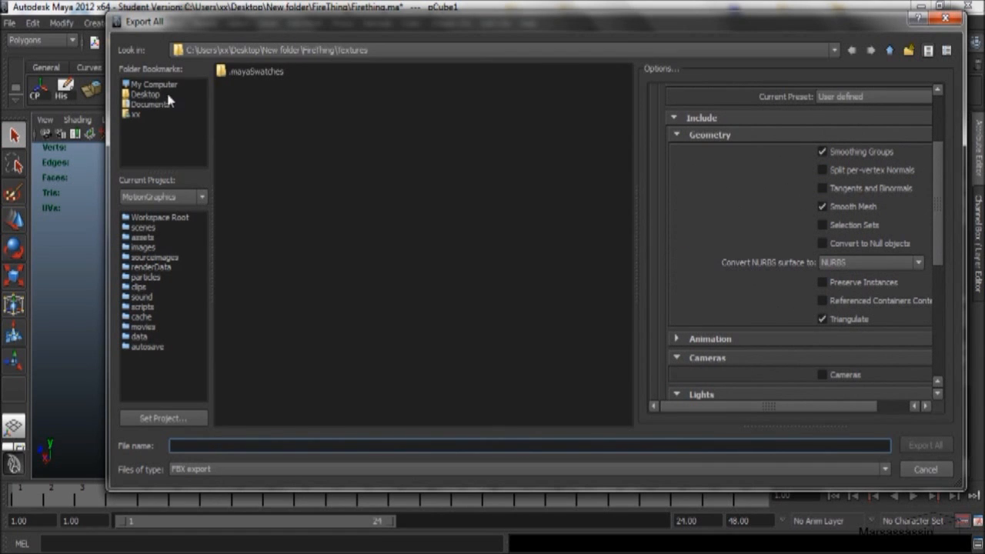
click(890, 50)
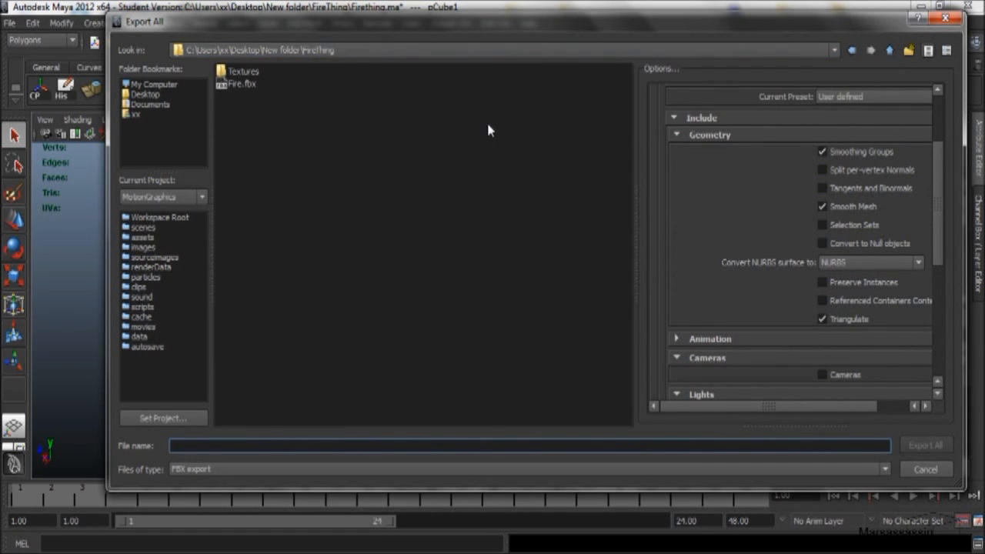
double_click(227, 83)
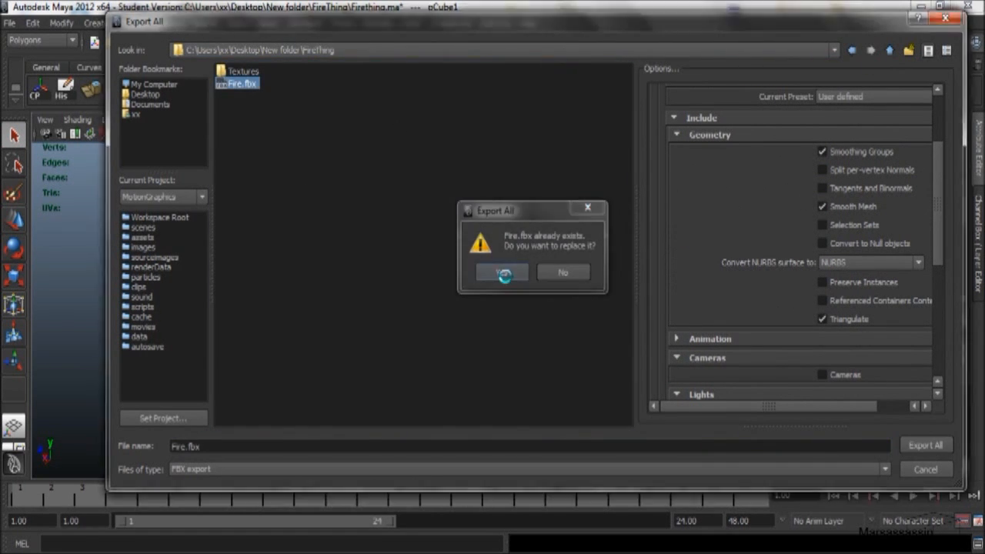
click(504, 273)
click(563, 280)
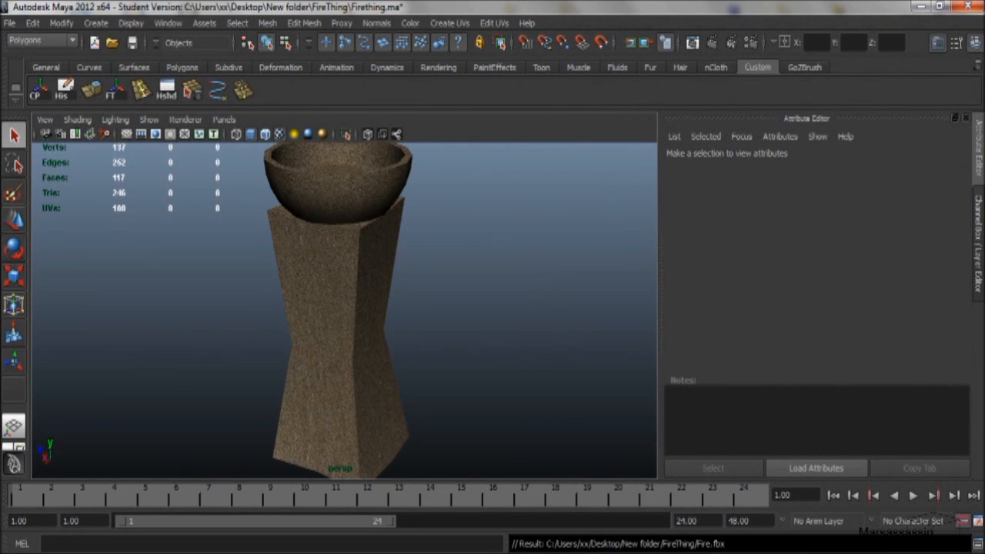
Switch to UDK, maximize the Content Browser and choose Fire.fbx from the FireThing folder for import
click(408, 553)
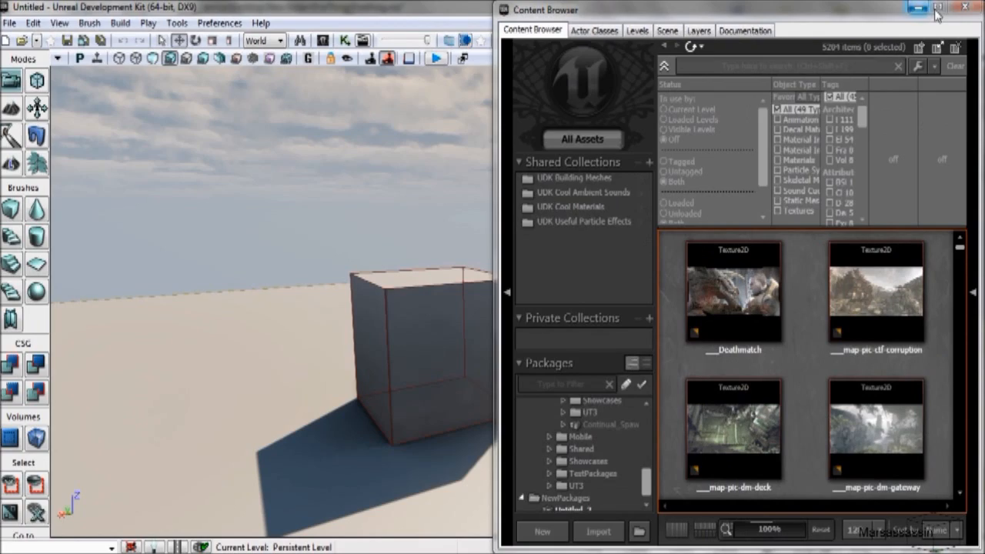
click(938, 6)
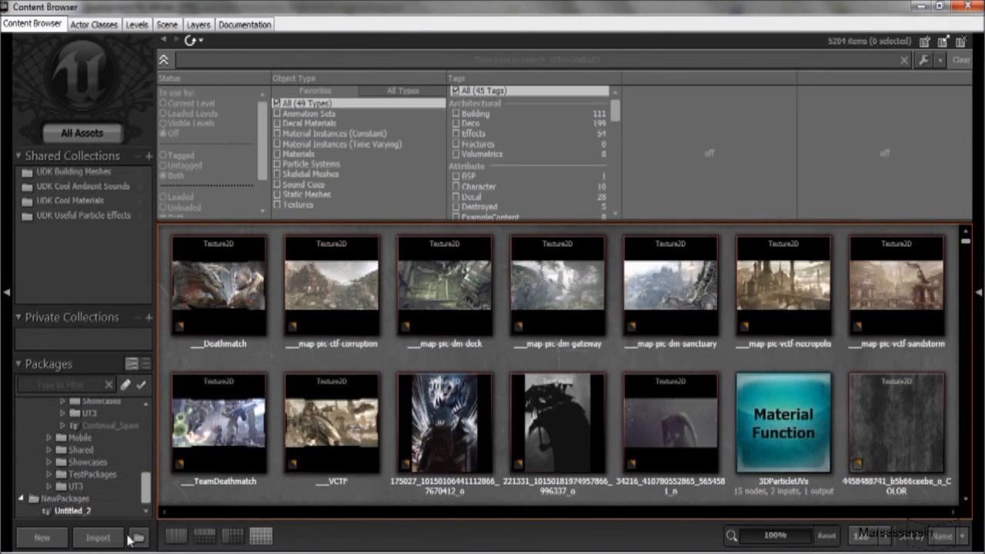
click(100, 537)
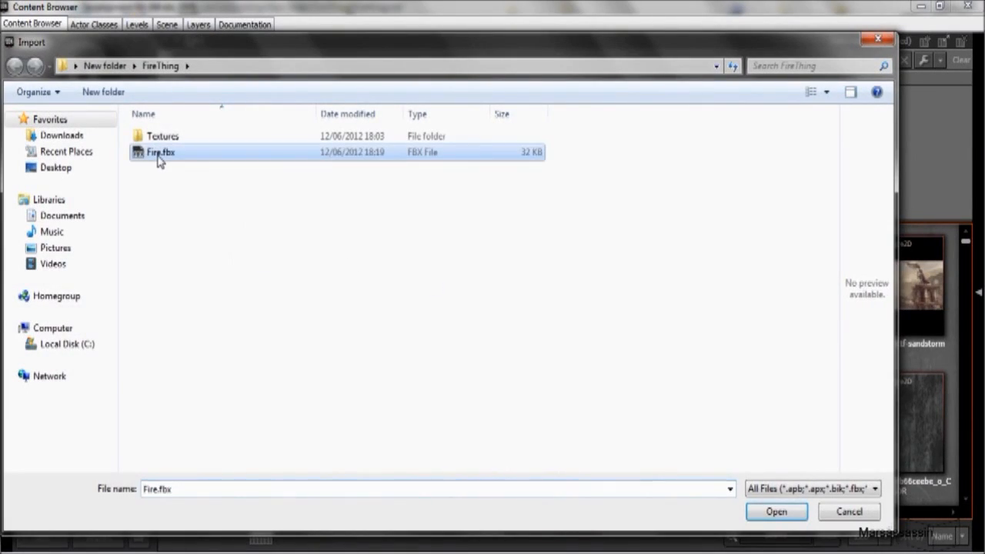
double_click(159, 154)
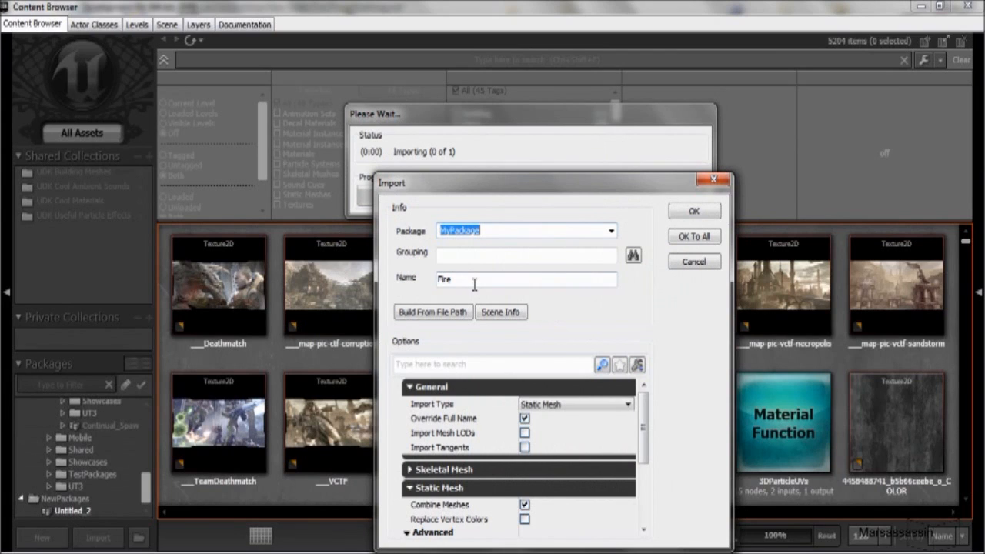
Import the mesh into the package TestPackage under the name FireThing, with Import Materials and Import Textures enabled
text(Test)
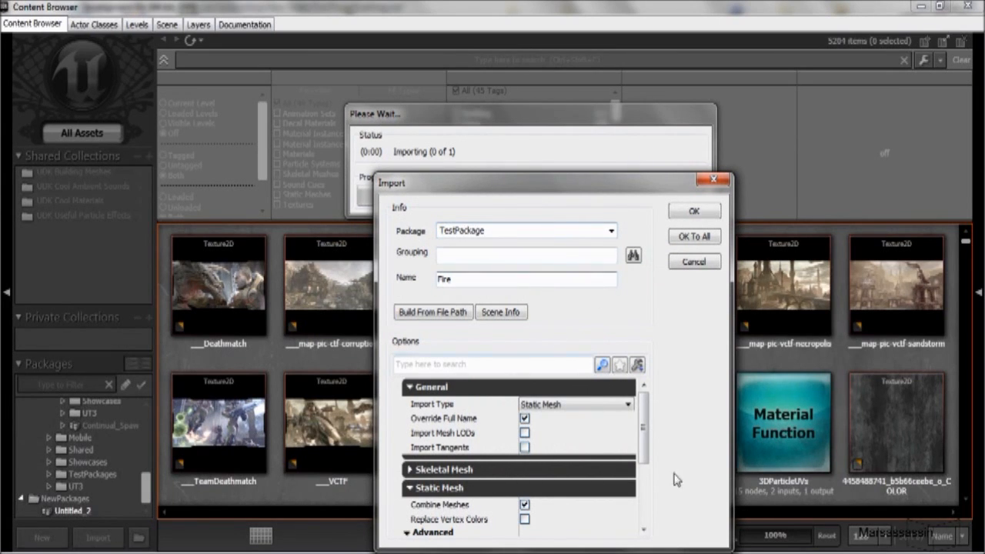
drag(644, 442, 683, 543)
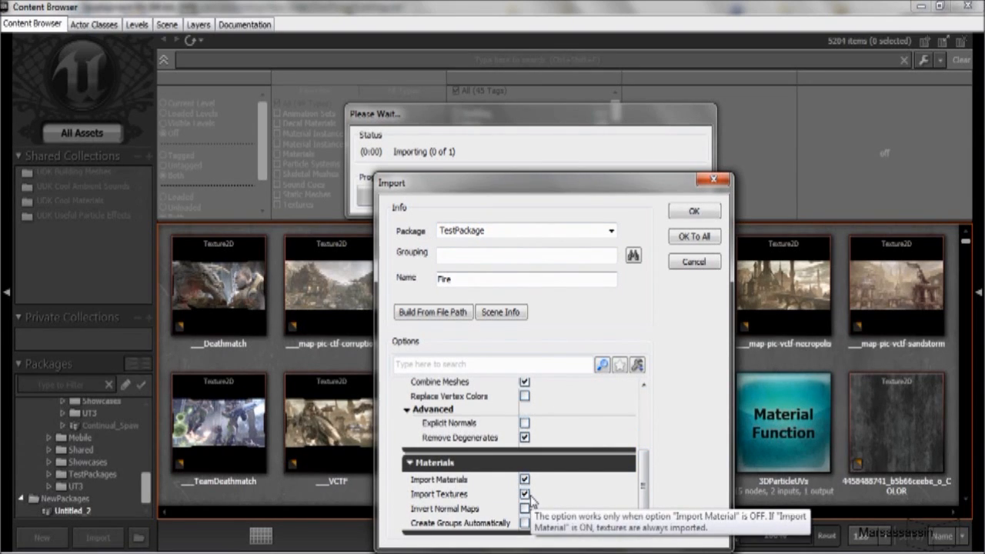
click(543, 279)
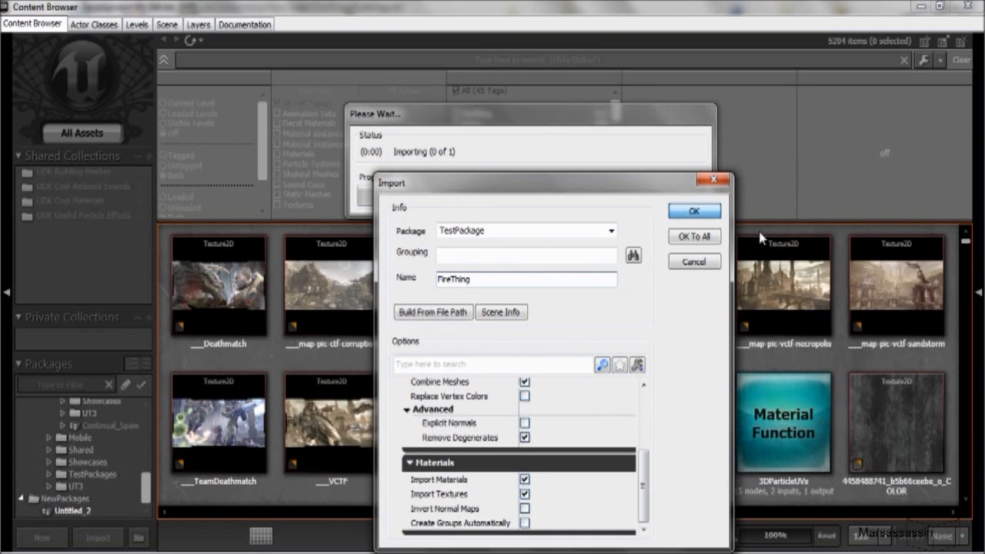
key(Return)
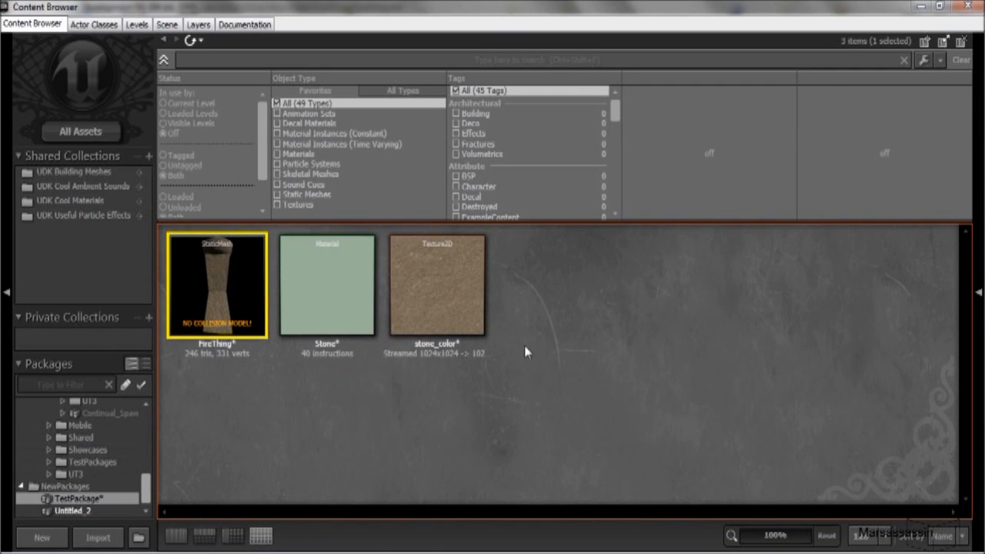
Inspect the stone texture on the FireThing mesh from several sides in the Static Mesh Editor
double_click(212, 292)
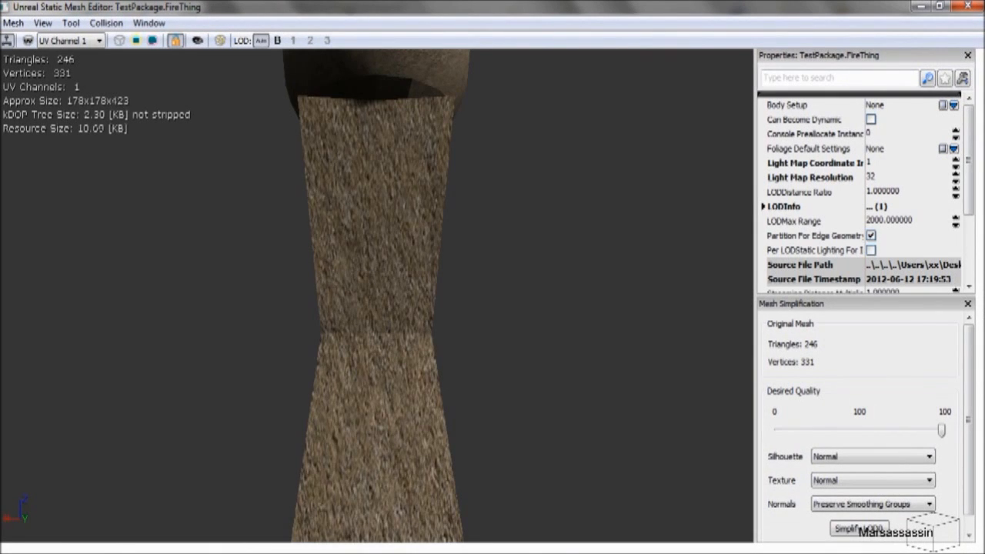
drag(377, 293, 295, 257)
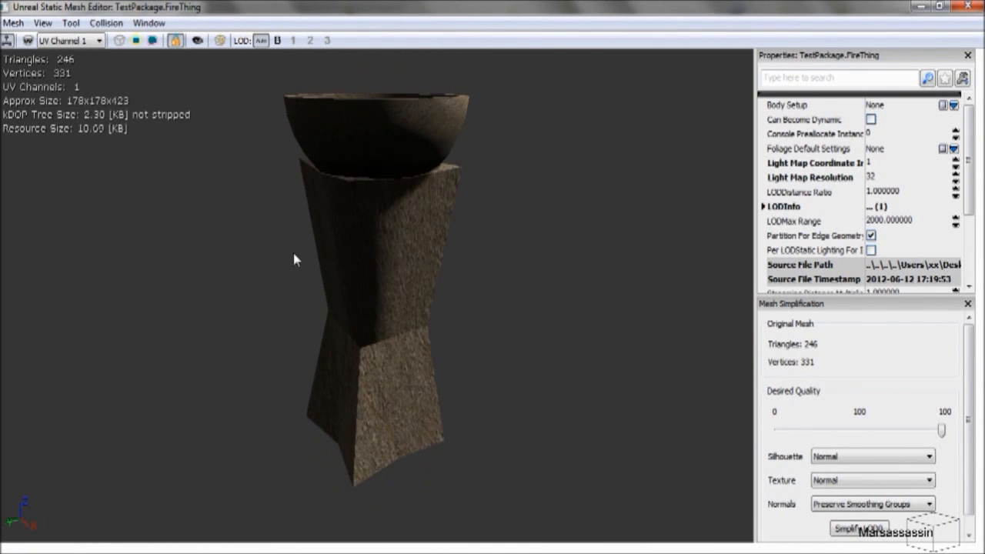
click(917, 6)
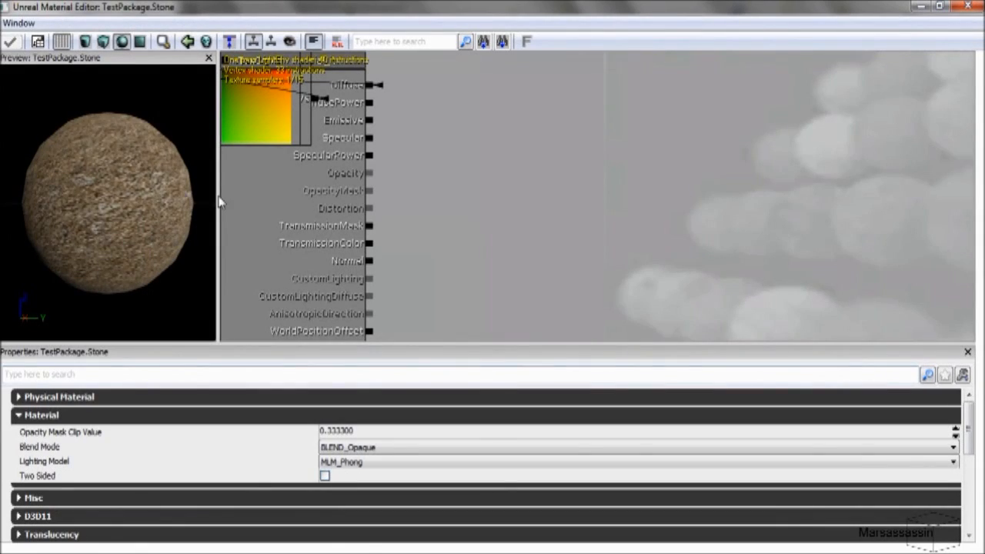
Spread the TexCoord and Texture Sample nodes apart beside the main node in the Stone material's graph
click(321, 149)
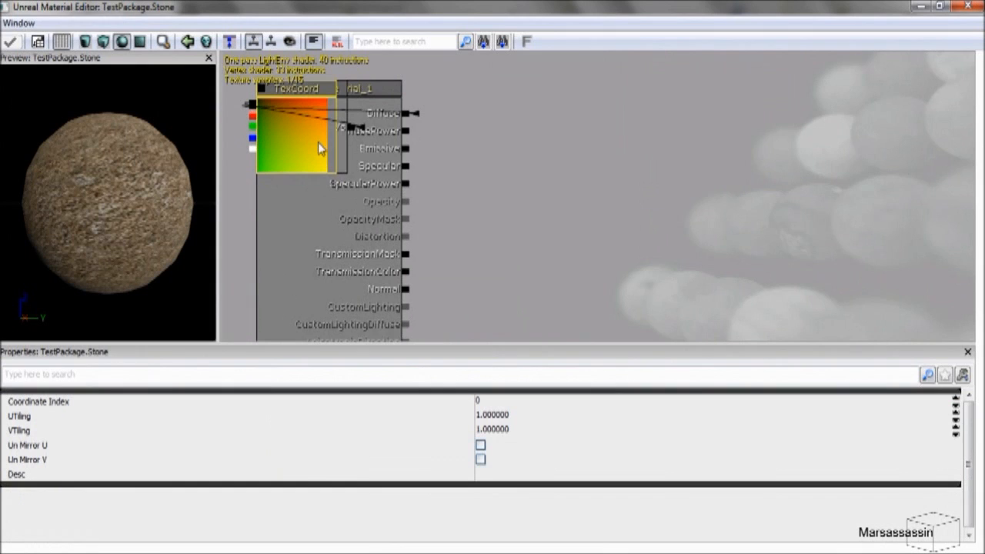
ctrl+drag(317, 143, 708, 113)
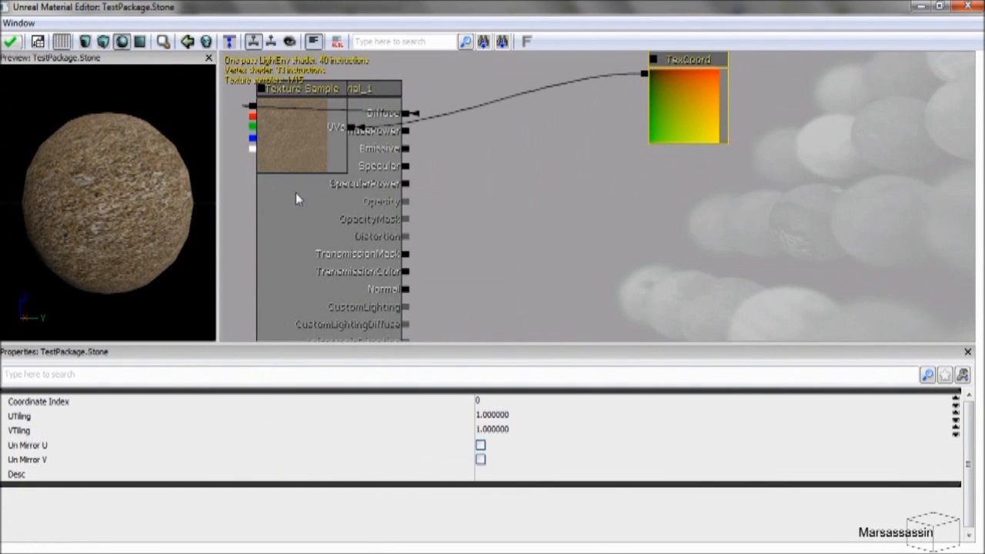
click(313, 145)
ctrl+drag(308, 125, 524, 123)
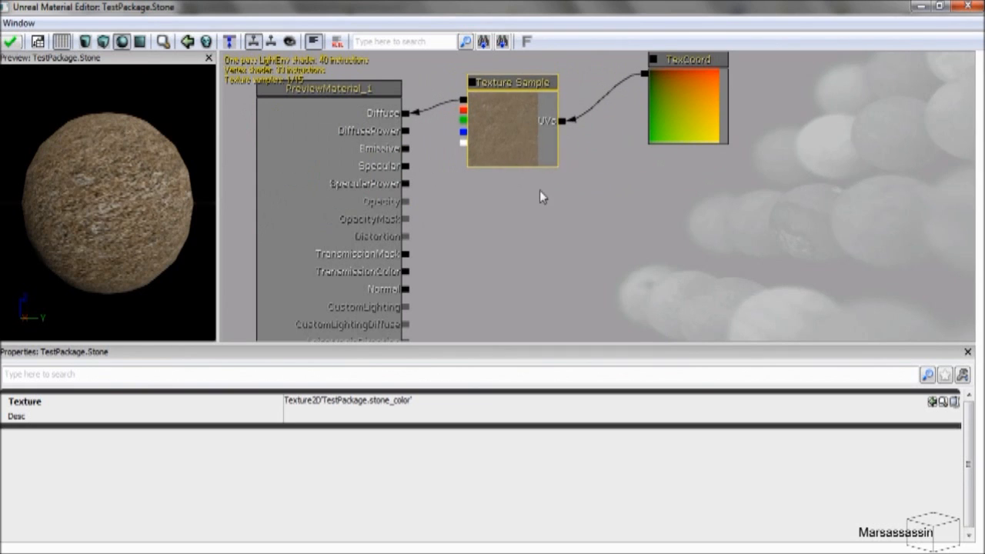
drag(540, 190, 545, 199)
scroll(546, 198, down, 4)
drag(570, 256, 487, 174)
scroll(513, 207, up, 2)
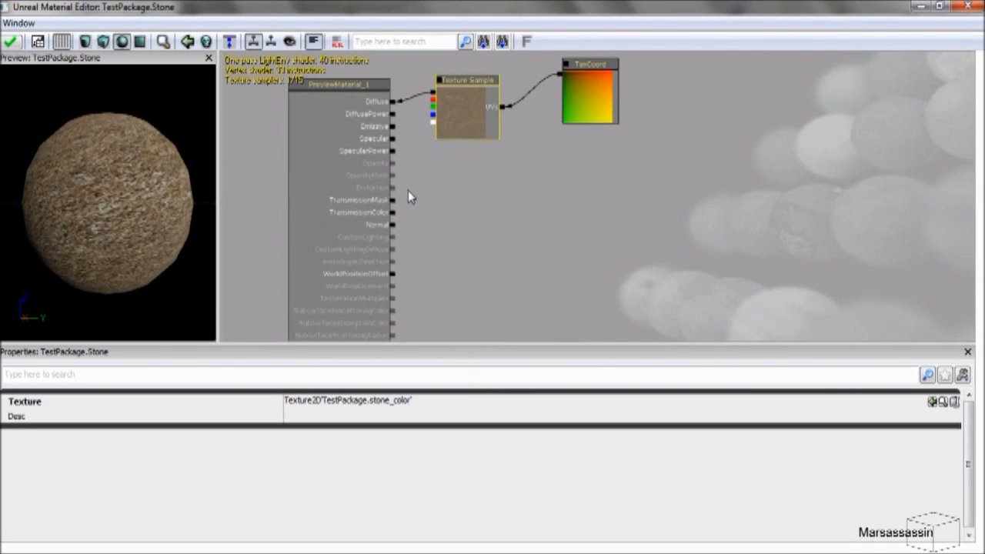
Check the Stone material on the preview sphere and close the Material Editor, applying the changes to the original material
drag(99, 215, 185, 220)
click(695, 208)
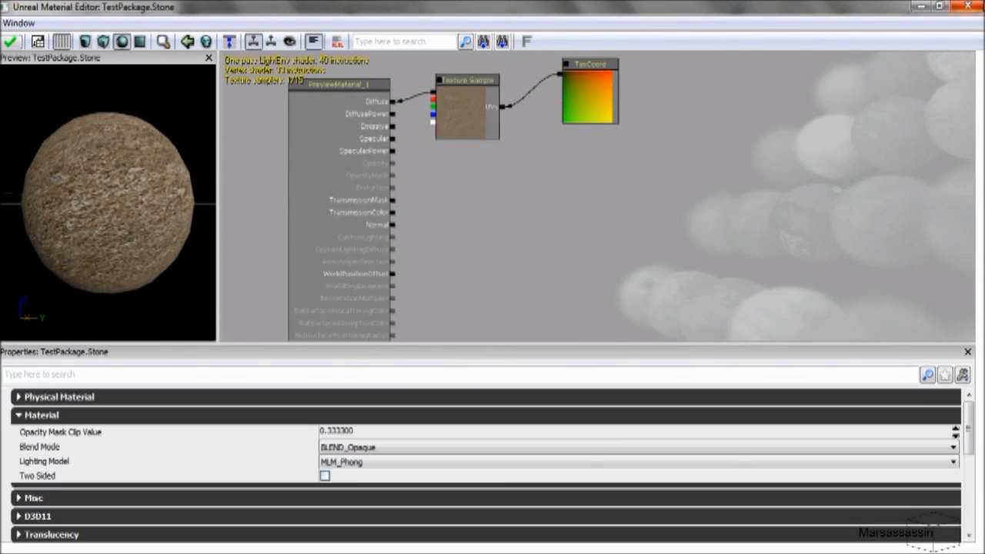
click(978, 5)
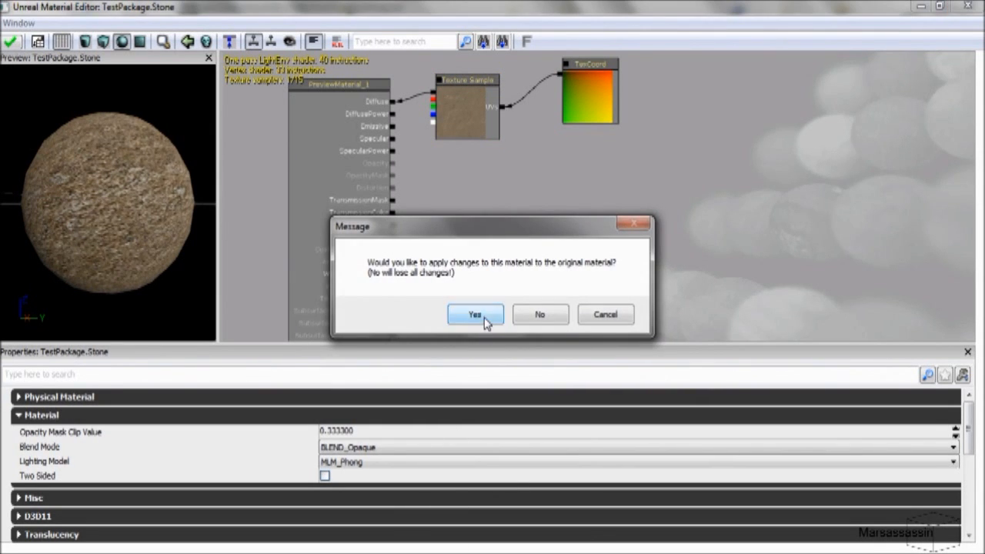
click(485, 318)
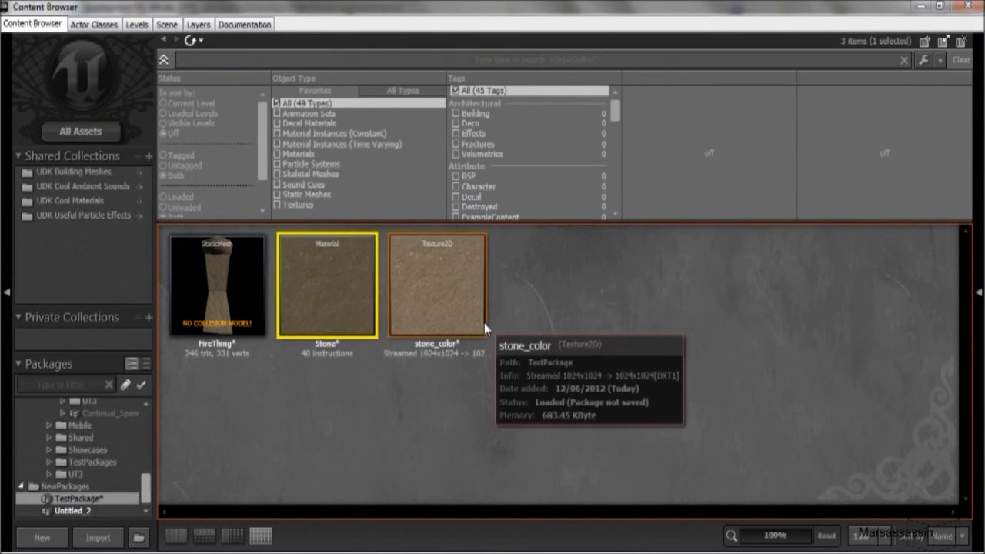
Add a 6DOP simplified collision to the FireThing mesh, check the collision box and close the Static Mesh Editor
double_click(192, 276)
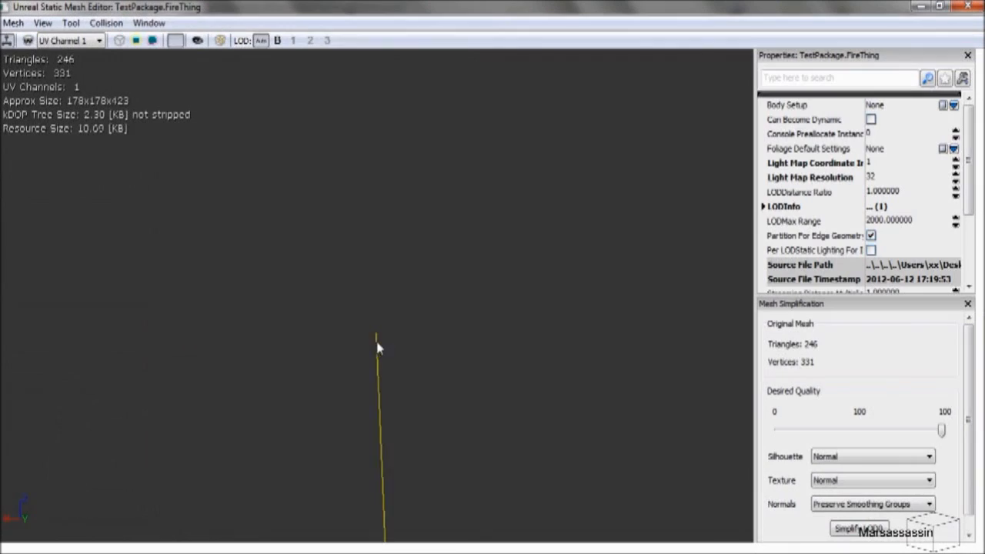
click(106, 23)
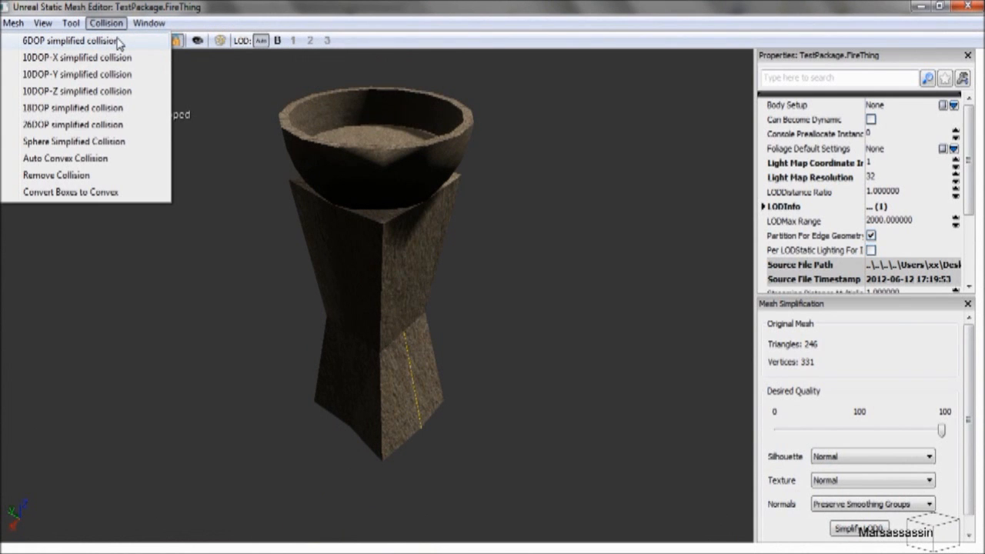
click(118, 41)
click(133, 42)
click(133, 42)
click(119, 41)
click(134, 41)
click(135, 41)
click(120, 41)
click(152, 41)
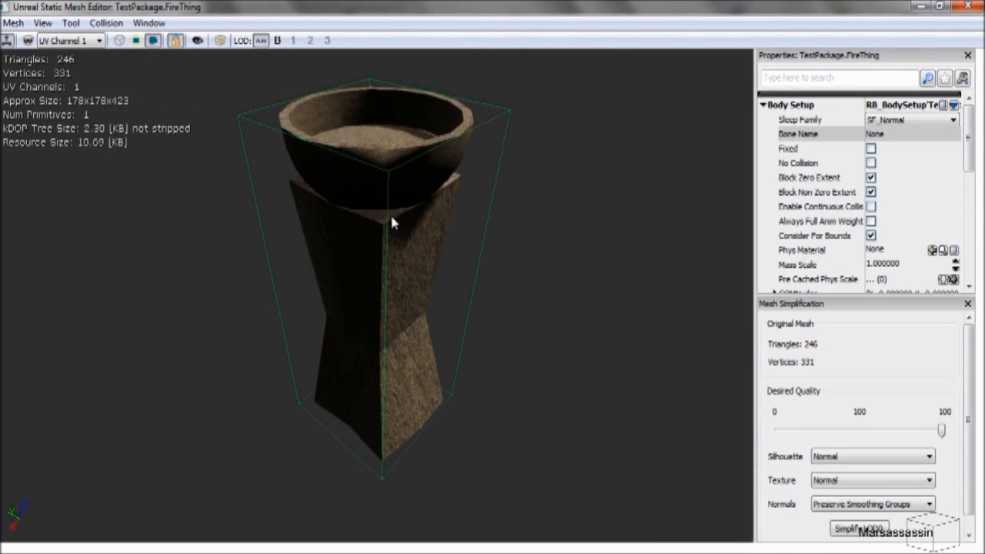
drag(400, 292, 354, 266)
click(967, 6)
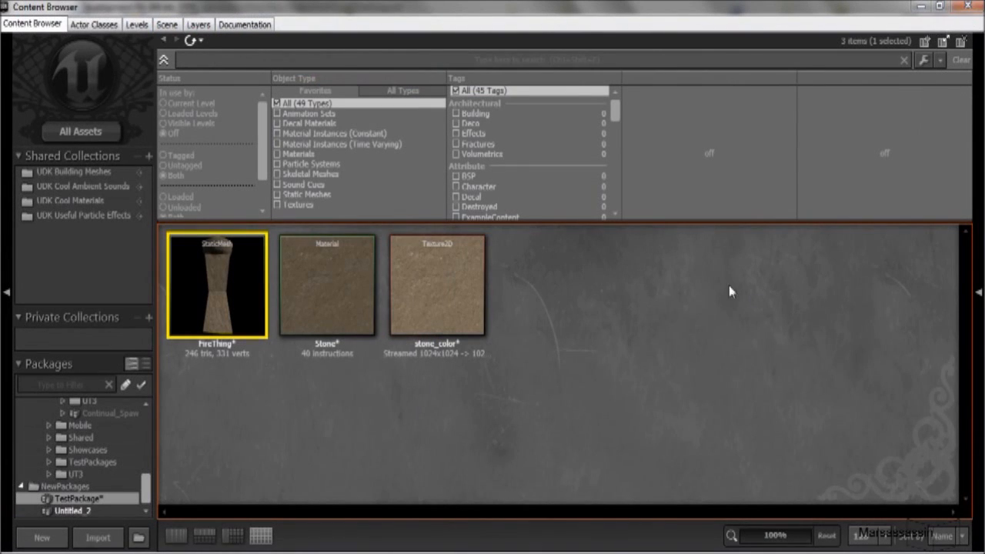
Place the FireThing mesh on the ground beside the cube in the level and set its draw scale to 0.2
mouse_move(230, 330)
click(939, 6)
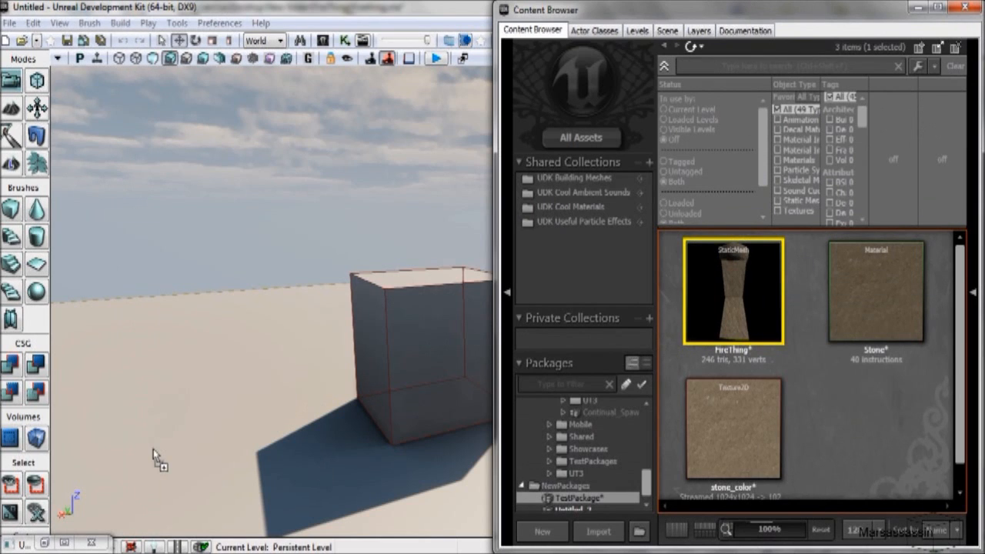
click(153, 418)
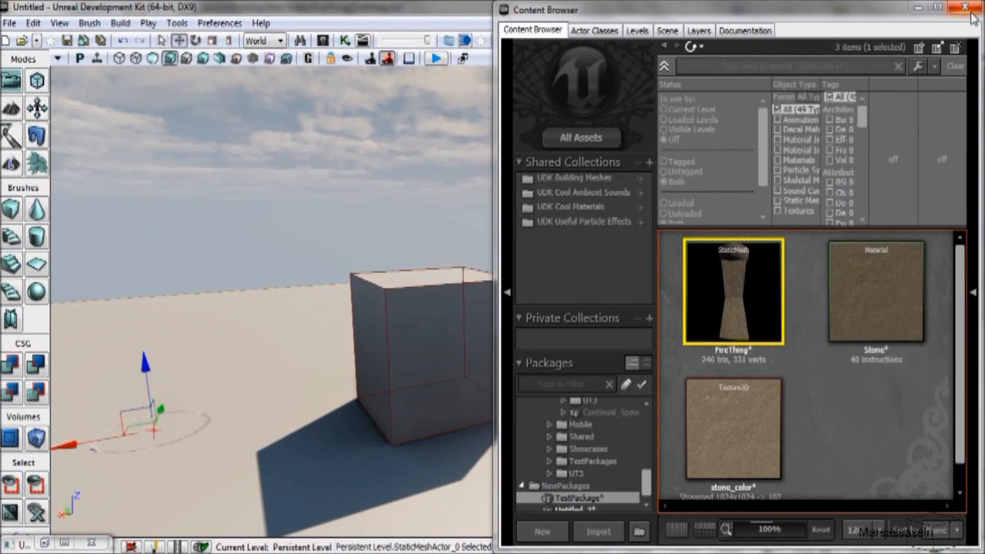
click(918, 7)
double_click(618, 548)
text(.7000)
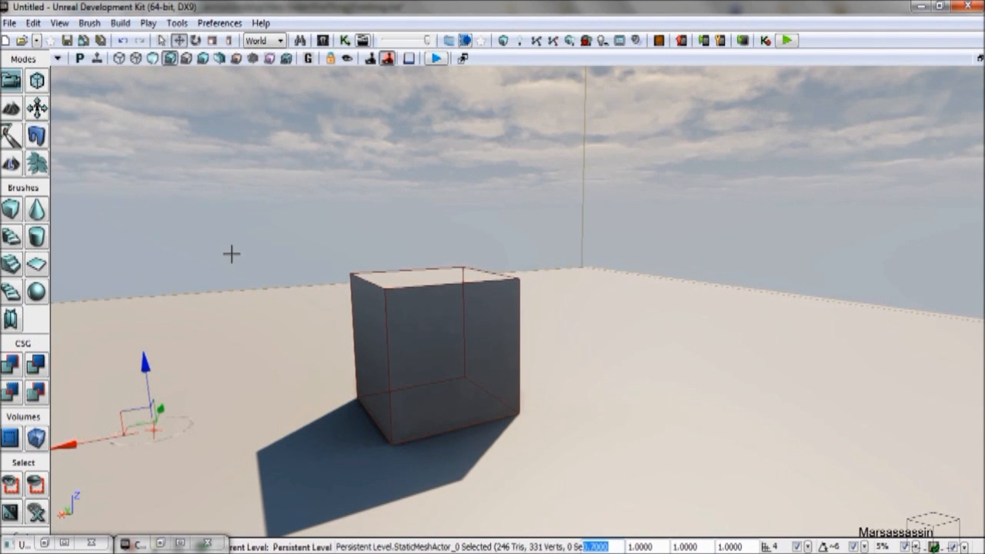
key(Return)
Examine the textured stone pedestal in the level close up
drag(135, 285, 133, 195)
right_drag(133, 195, 127, 190)
mouse_move(655, 373)
right_down()
mouse_move(639, 369)
mouse_move(647, 385)
mouse_move(650, 361)
mouse_move(655, 373)
right_up()
click(655, 372)
right_drag(551, 284, 506, 280)
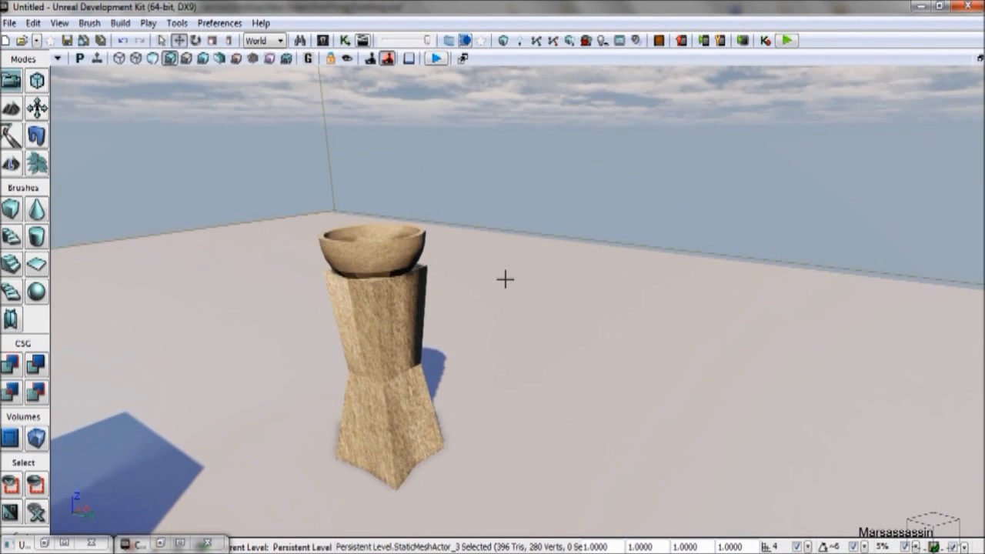
Set the stone pedestal's draw scale to 0.4, lower it onto the ground and check how it stands
click(412, 345)
drag(608, 546, 562, 548)
text(0.4)
key(Return)
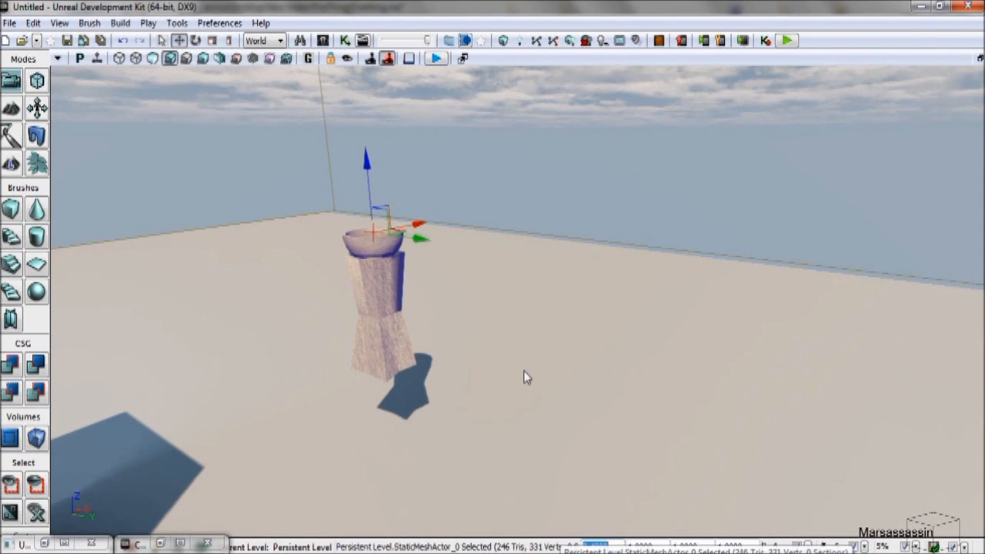
drag(365, 161, 363, 273)
drag(495, 318, 578, 332)
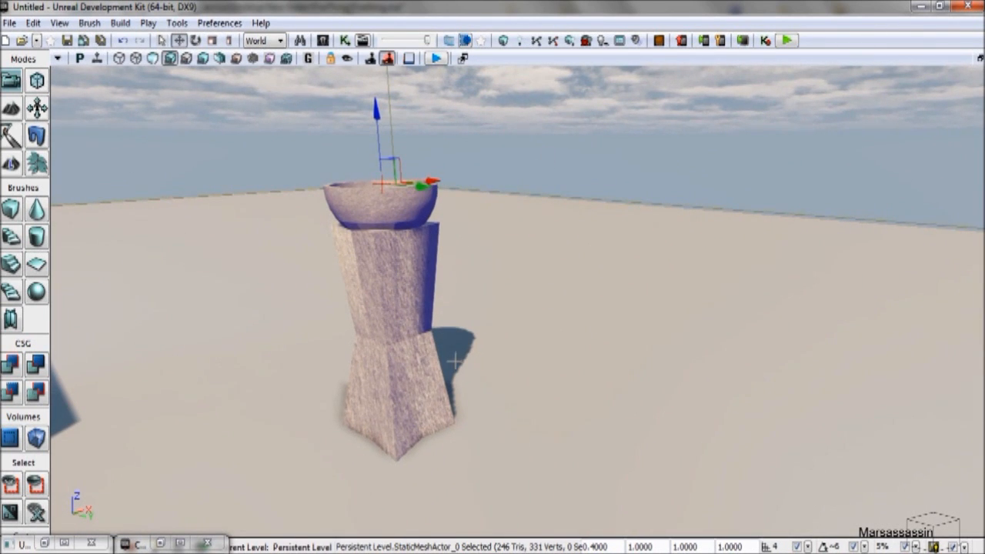
right_drag(468, 314, 471, 314)
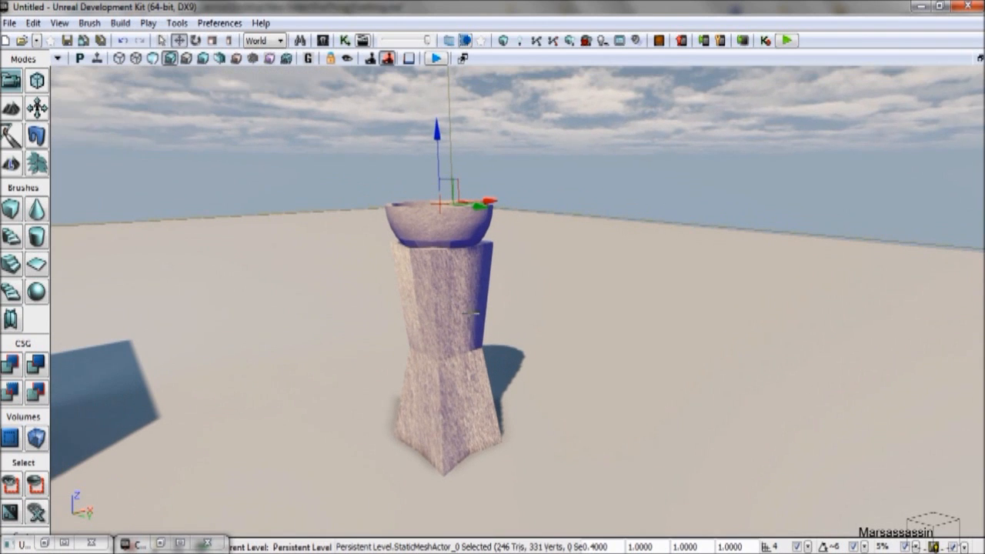
click(608, 236)
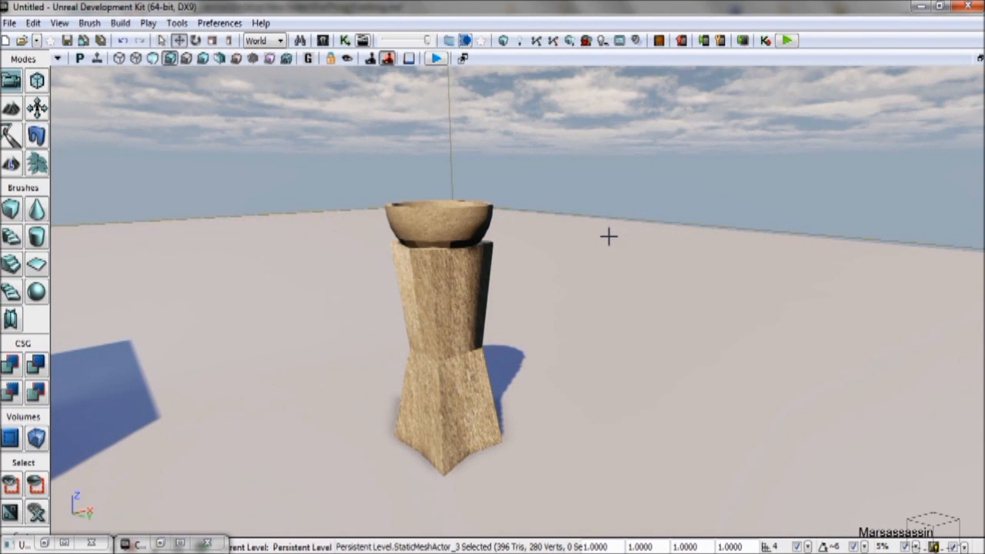
Build the level's lighting at Preview quality with Lightmass enabled
right_drag(573, 313, 608, 325)
right_drag(492, 300, 573, 312)
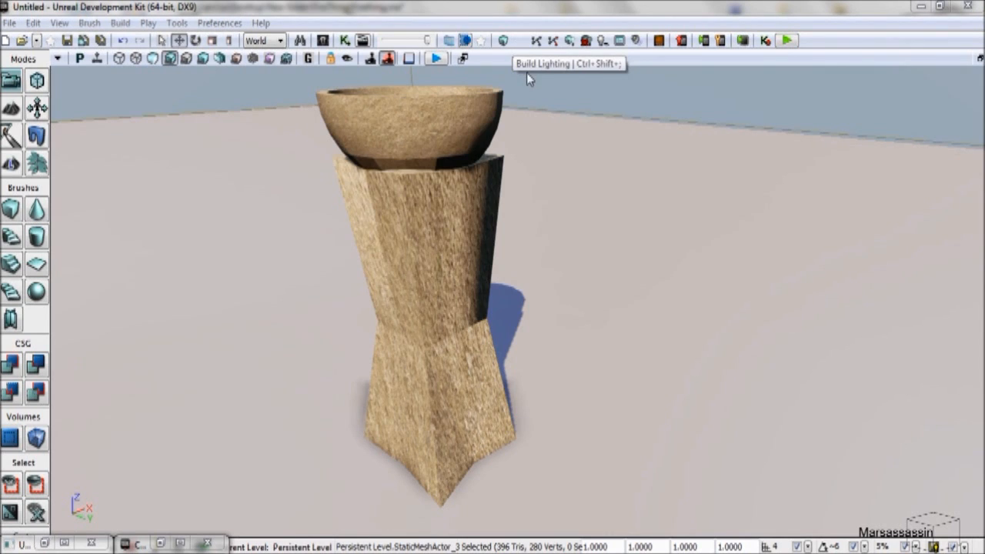
click(526, 72)
click(394, 289)
click(392, 287)
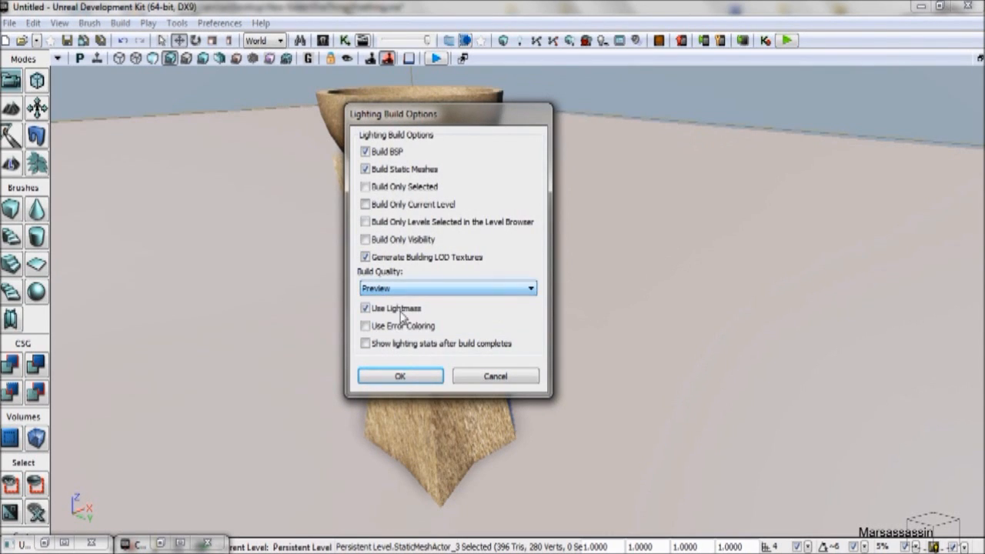
click(401, 379)
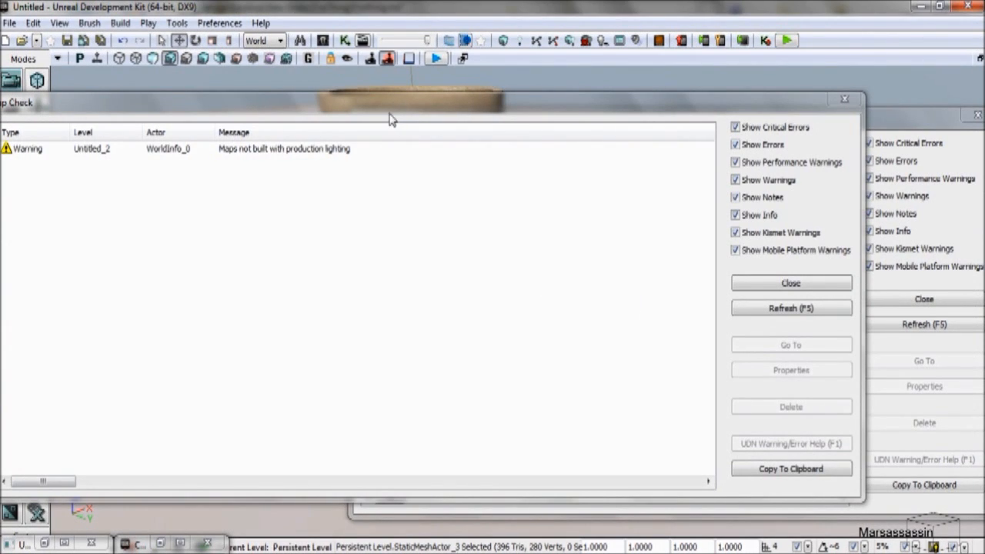
Close the Map Check window, read the FireThing warning in the Lighting Results and close that window too
drag(390, 119, 468, 117)
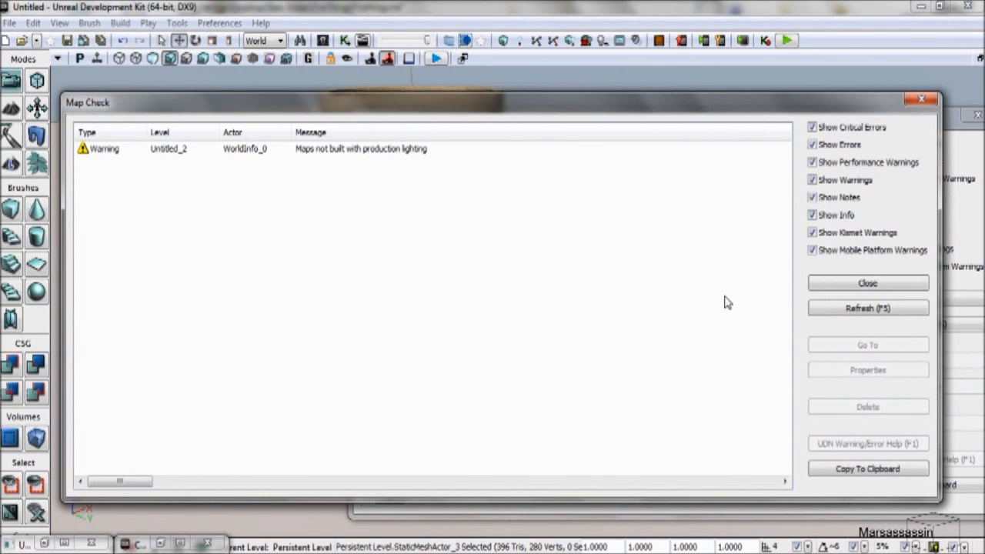
click(837, 289)
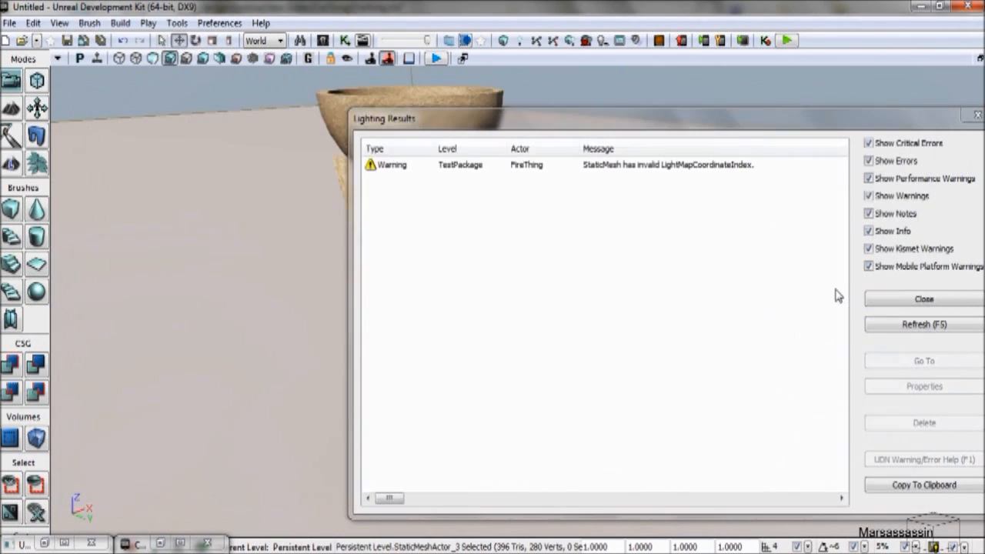
click(591, 176)
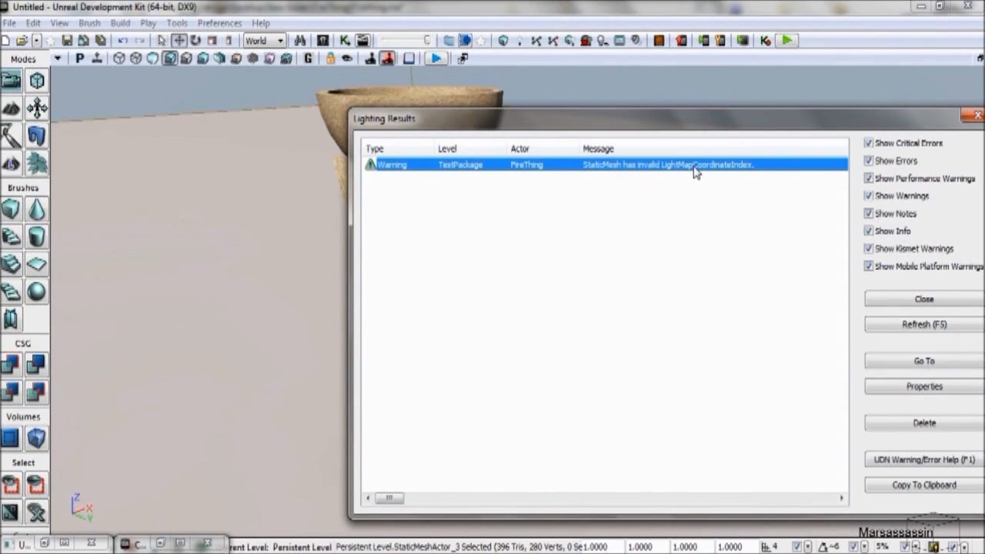
drag(723, 133, 568, 134)
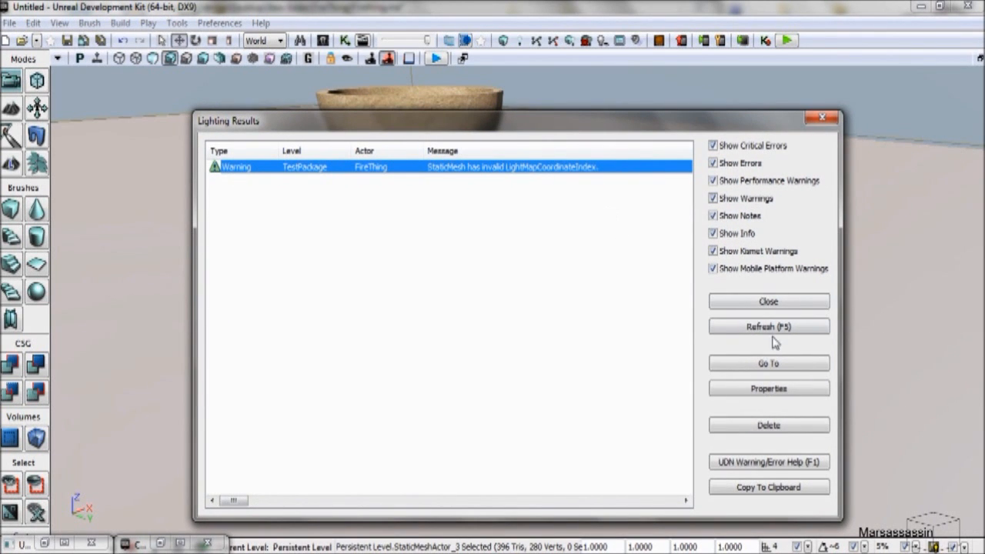
click(777, 305)
Play-test the level, walking around and up against the stone pedestal to inspect its lighting and texture, and quit the preview
mouse_move(547, 313)
right_down()
mouse_move(547, 292)
mouse_move(573, 323)
mouse_move(692, 304)
mouse_move(501, 314)
mouse_move(550, 314)
right_up()
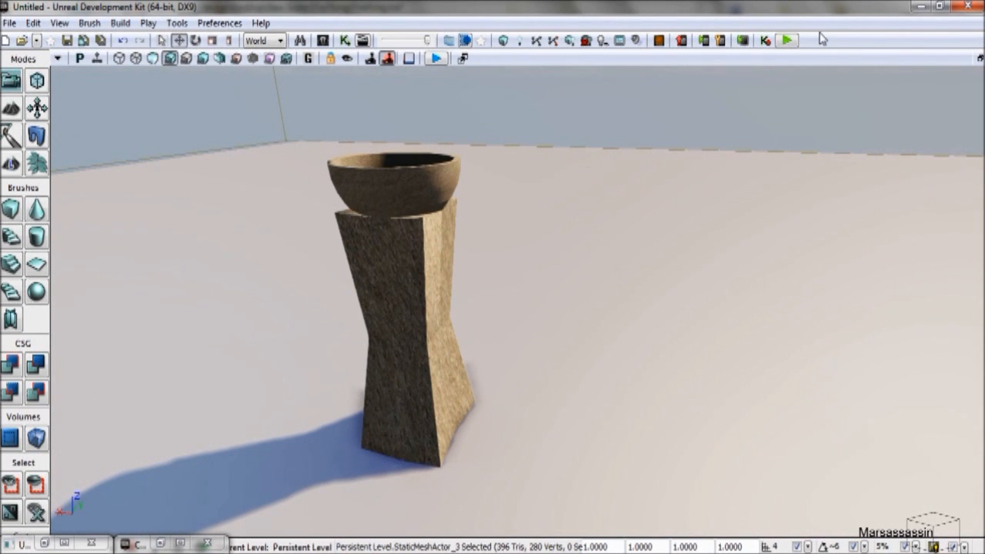
right_drag(567, 358, 577, 341)
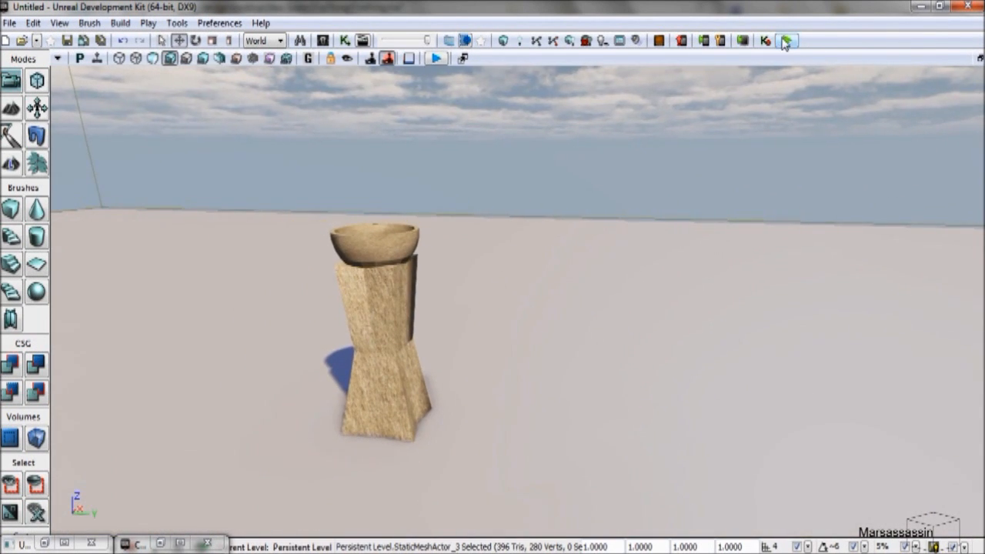
click(786, 41)
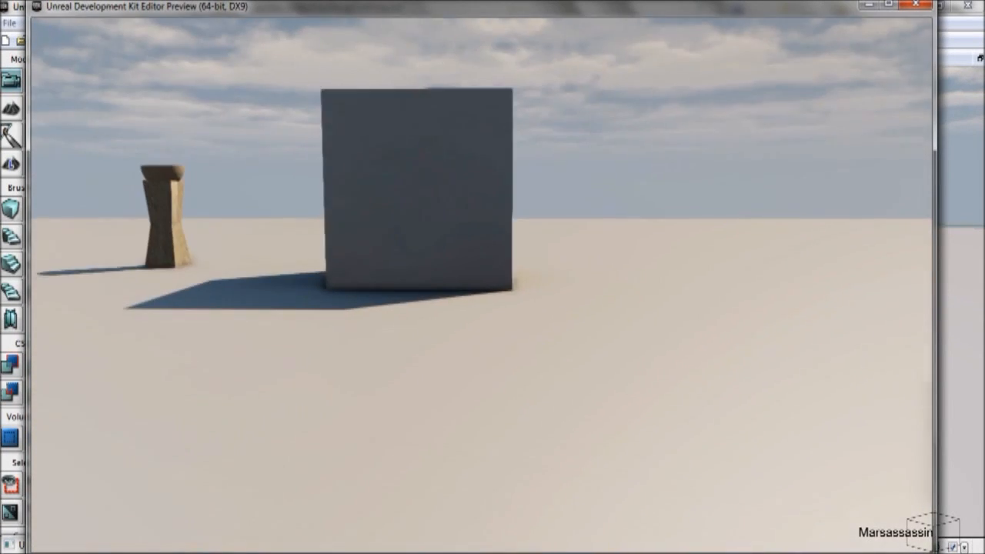
key(w)
key(w)
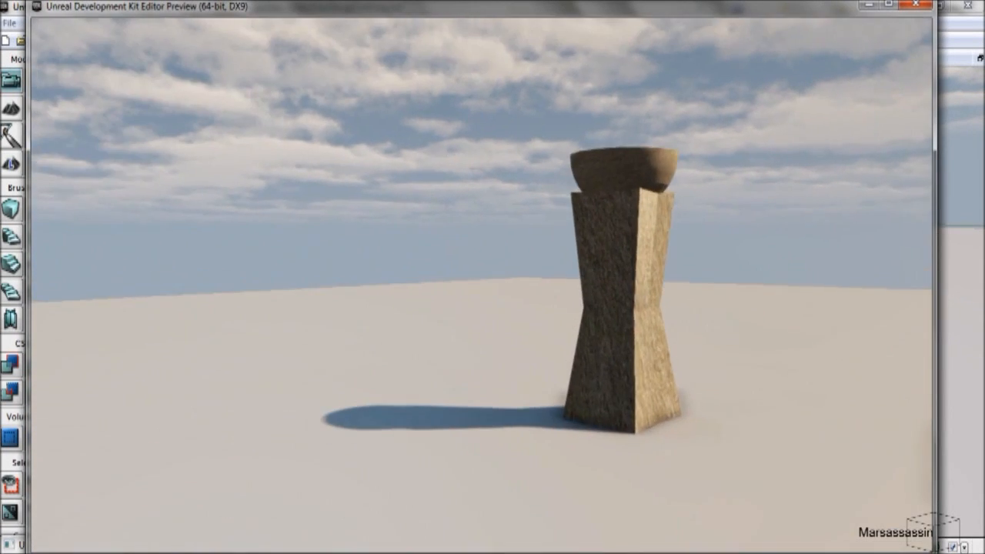
key(s)
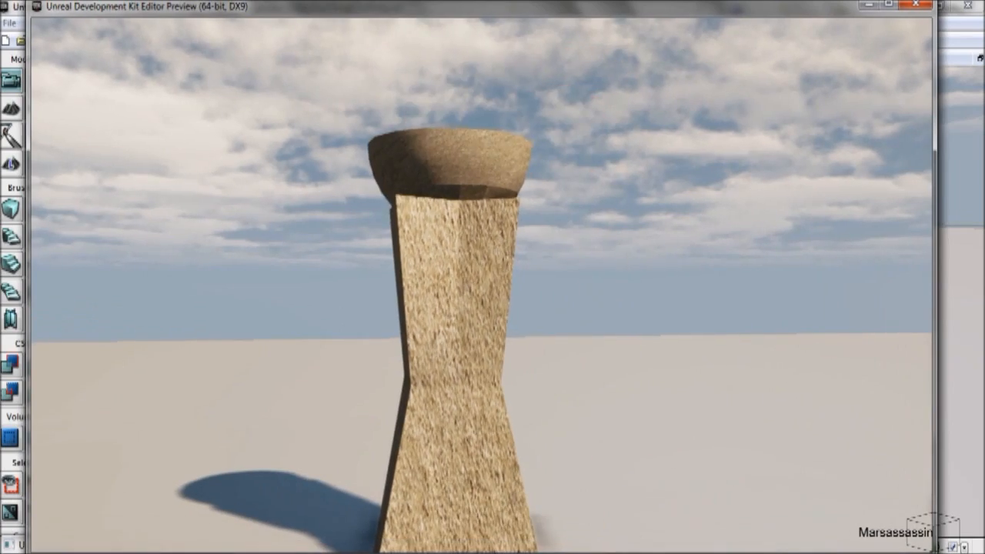
key(w)
key(d)
key(s)
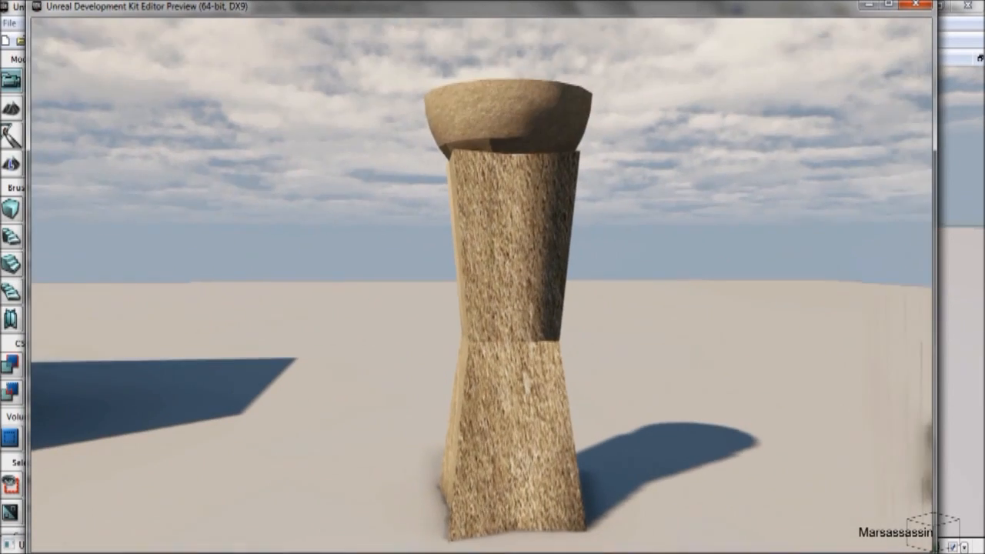
key(w)
key(d)
key(d)
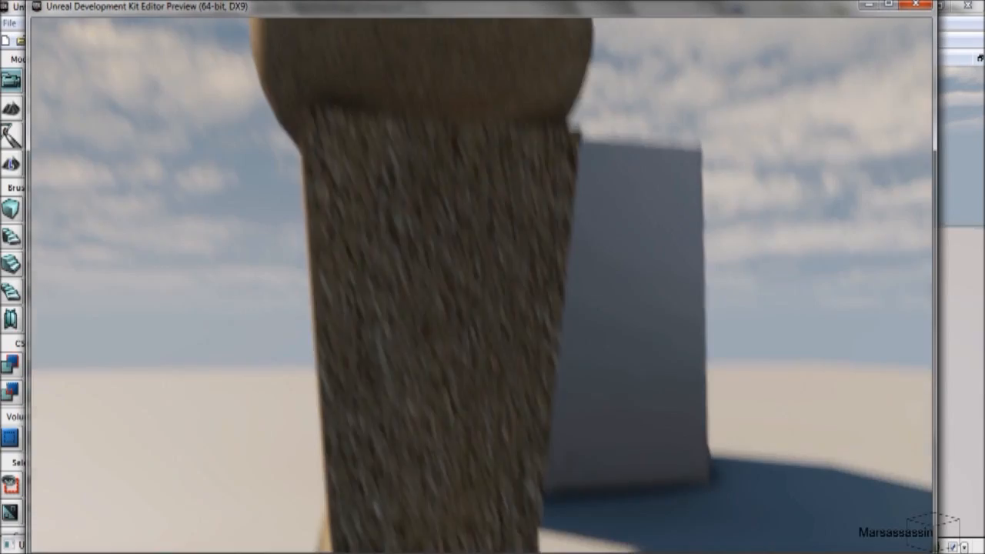
key(w)
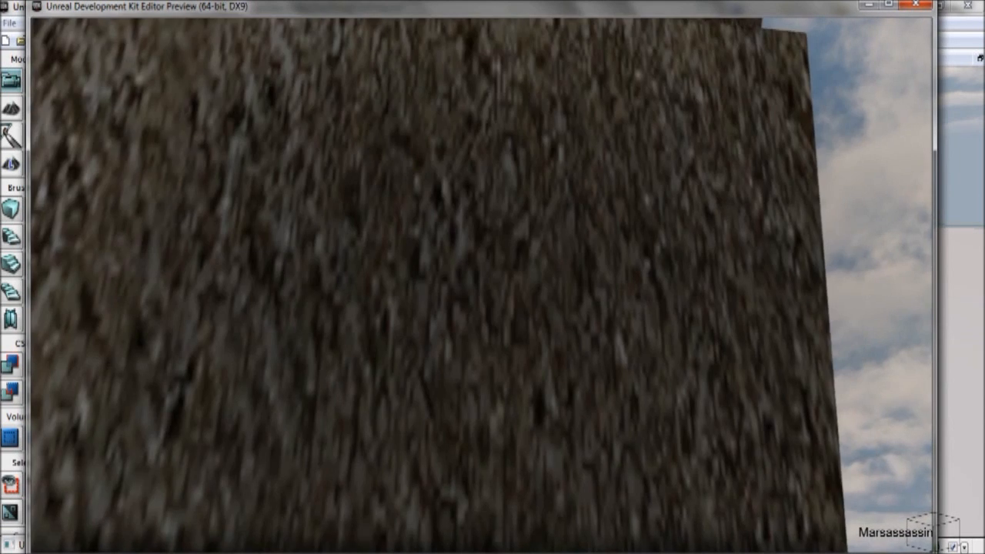
key(s)
key(Escape)
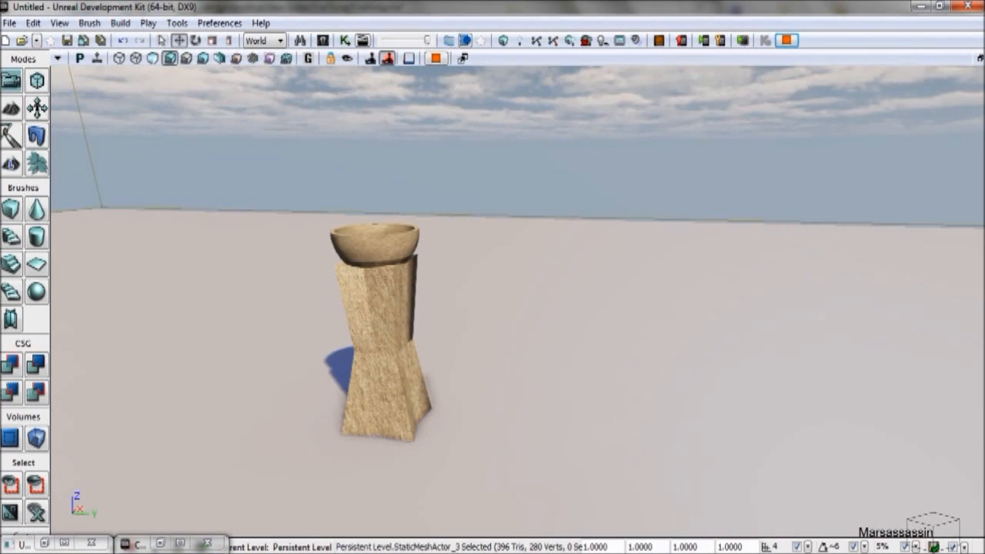
Open the PBK.udk map from the FMP maps folder
click(10, 23)
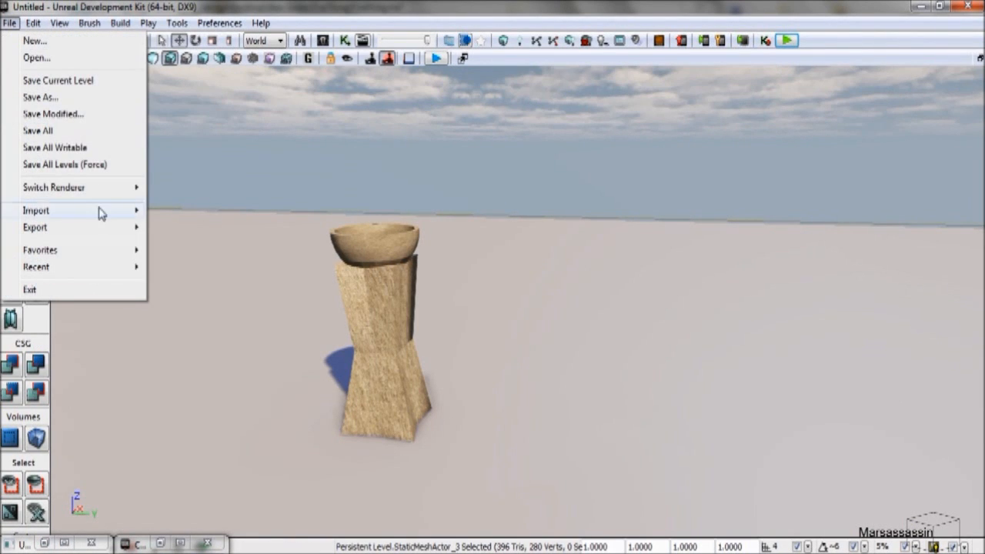
mouse_move(100, 191)
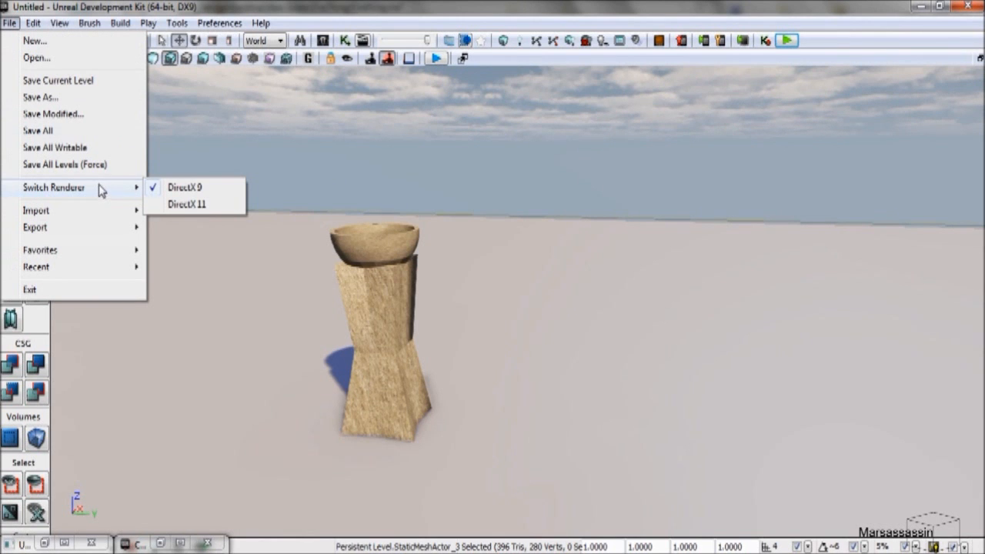
click(91, 59)
double_click(193, 138)
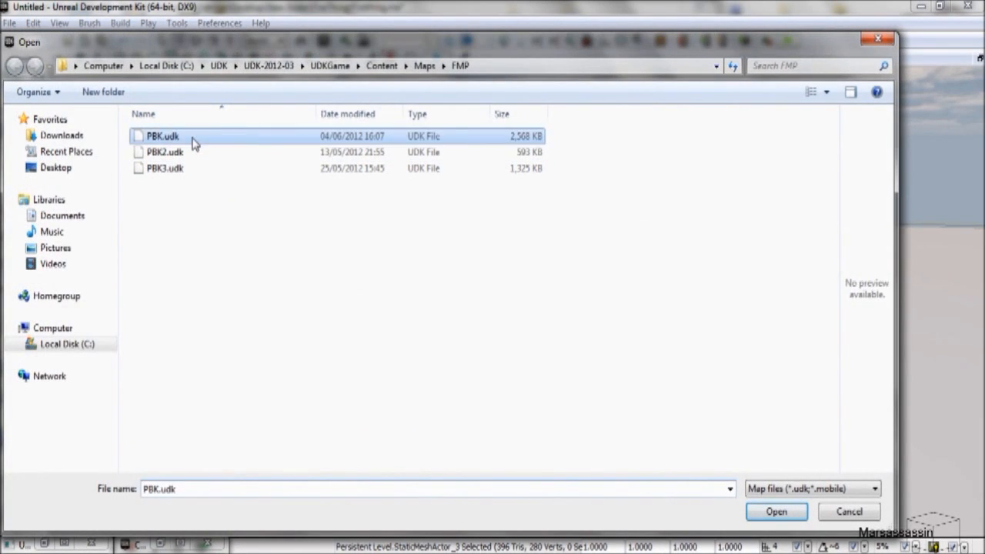
click(512, 414)
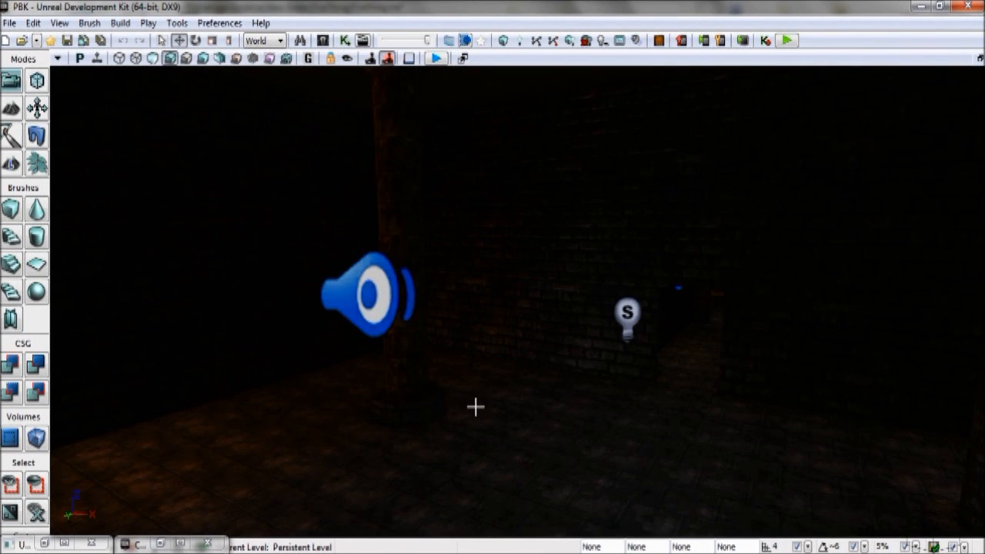
Find the fire pedestal in the dark stone-walled room and view it close up
right_drag(284, 398, 847, 408)
key(w)
key(w)
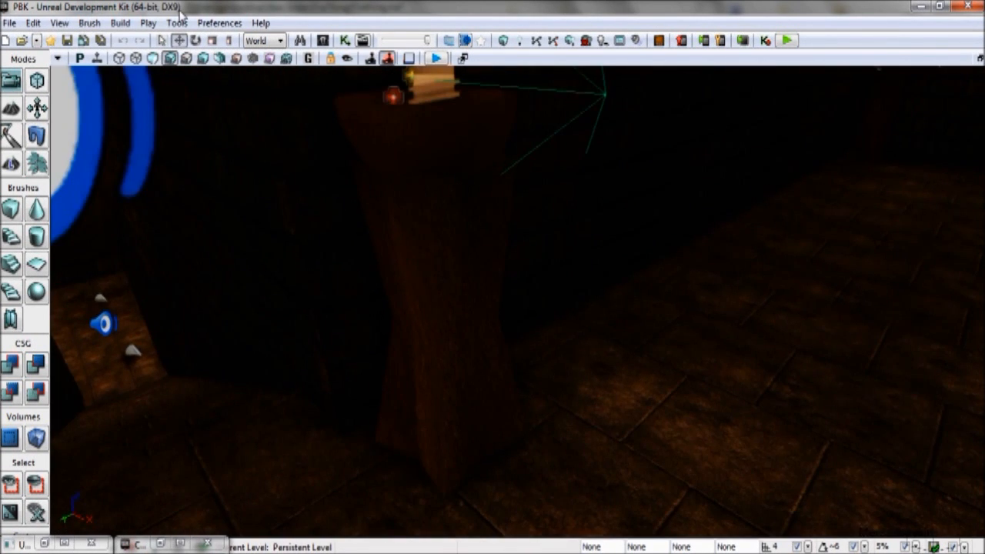
Examine the assets in the PBK, FMP and PrisionMes packages in the Content Browser
click(157, 543)
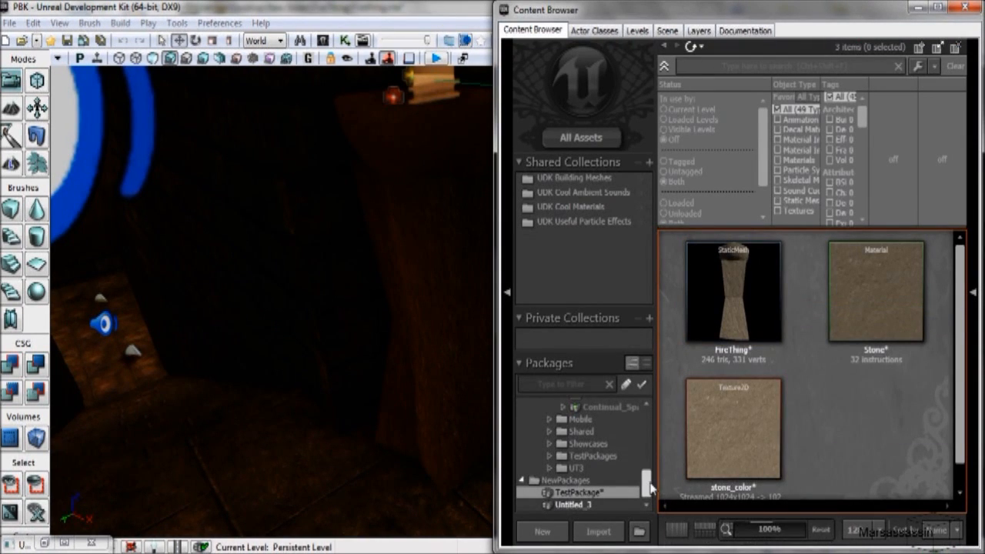
drag(647, 473, 647, 432)
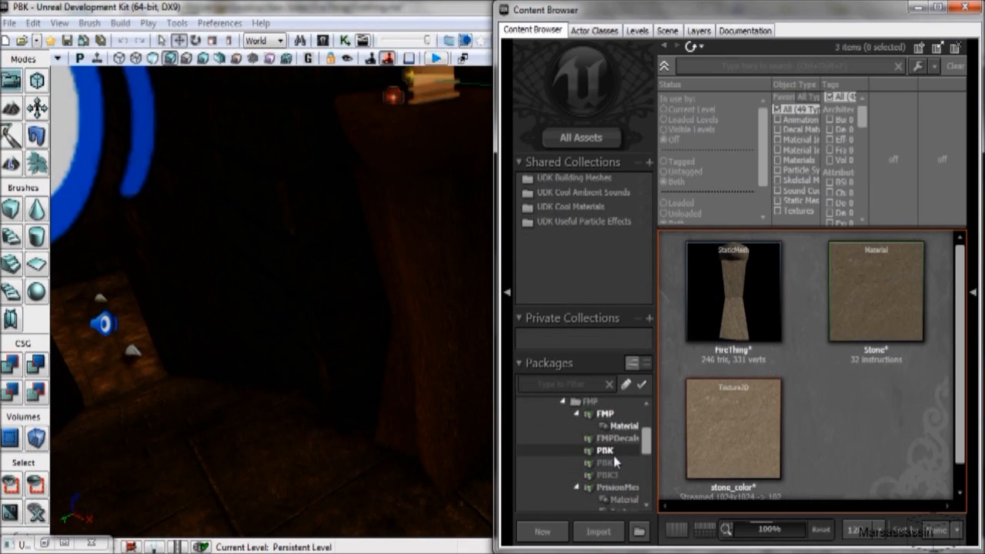
click(608, 452)
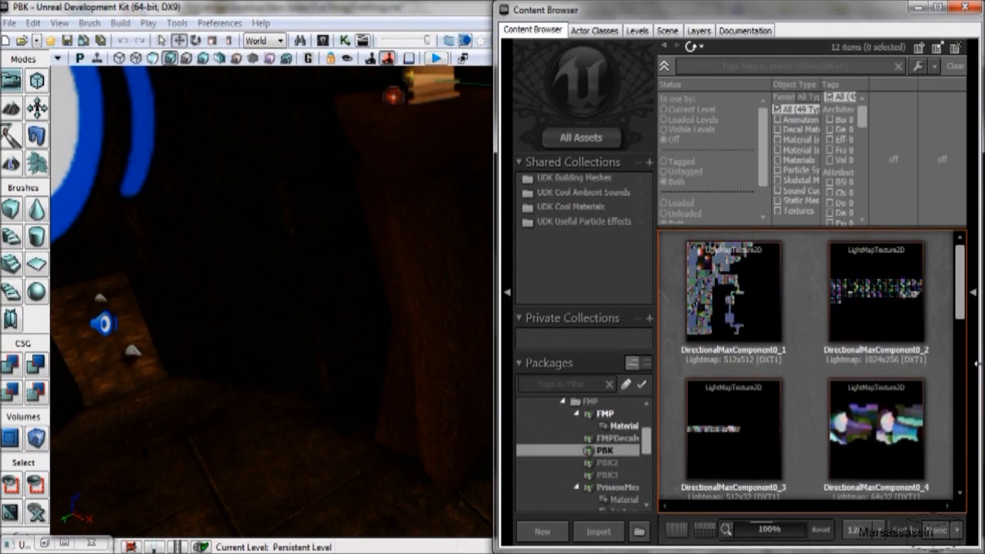
click(605, 414)
drag(962, 292, 961, 340)
scroll(648, 448, down, 1)
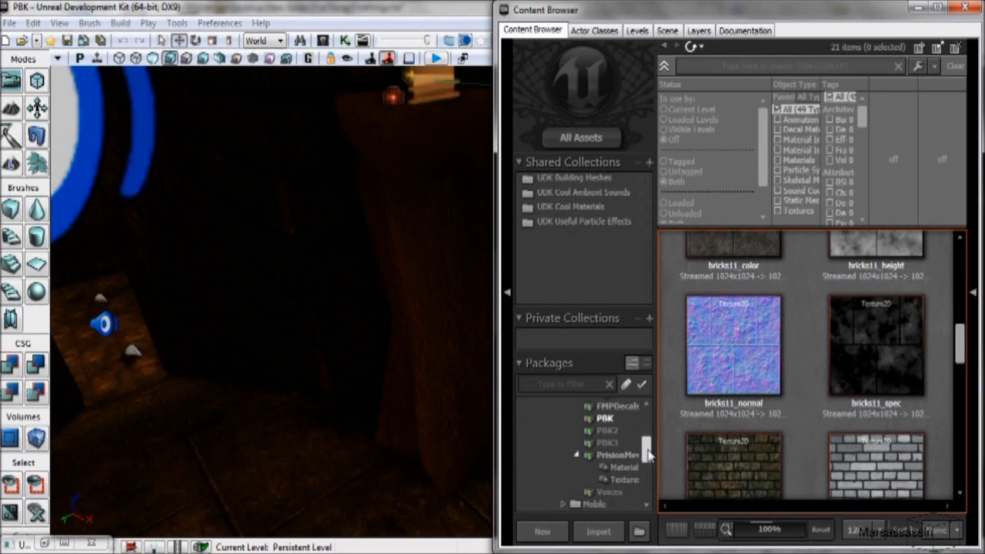
click(638, 456)
drag(962, 267, 963, 257)
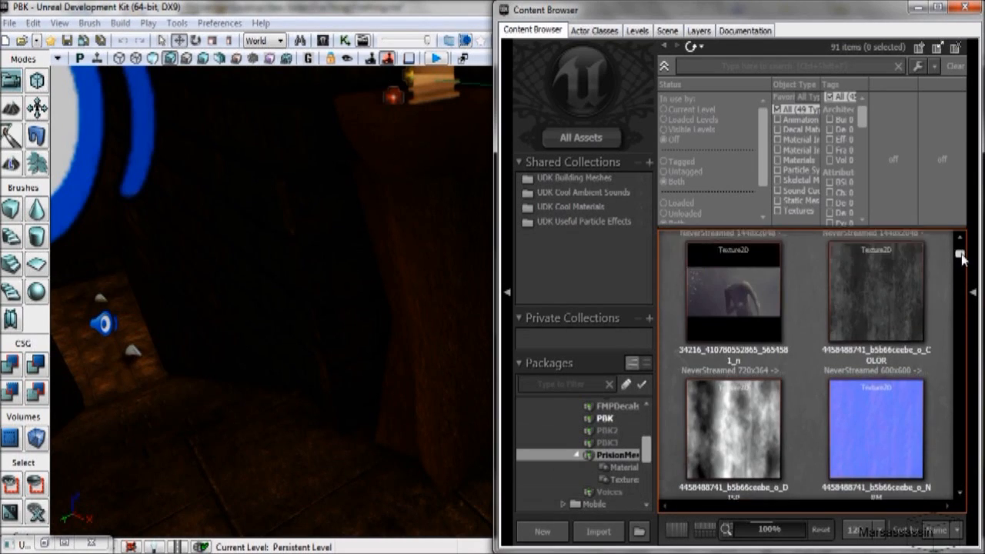
Enlarge the Content Browser, filter the assets by "fire" and inspect the FireThing mesh in the Static Mesh Editor, closing the editor when done
click(935, 8)
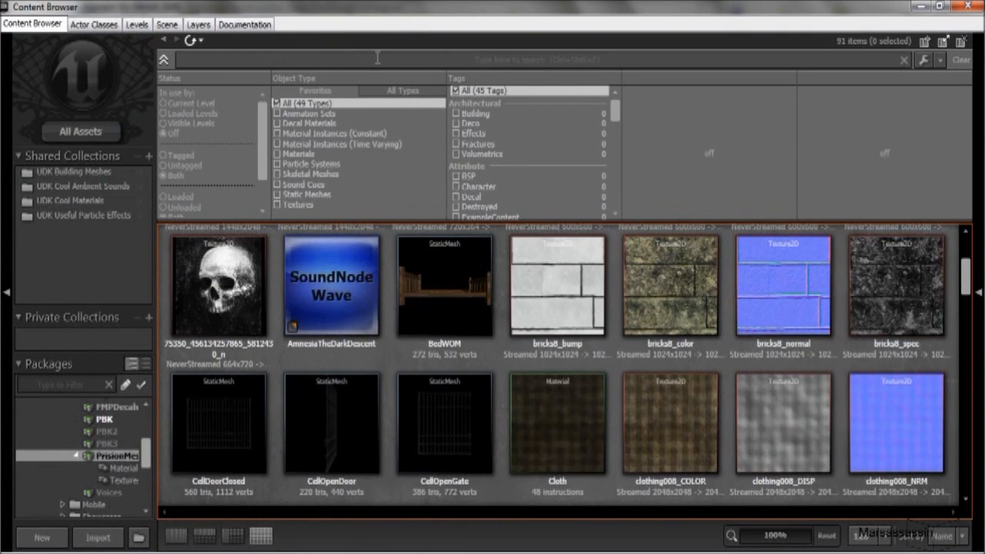
text(fire)
double_click(221, 297)
right_drag(318, 265, 319, 339)
drag(319, 265, 394, 256)
click(968, 6)
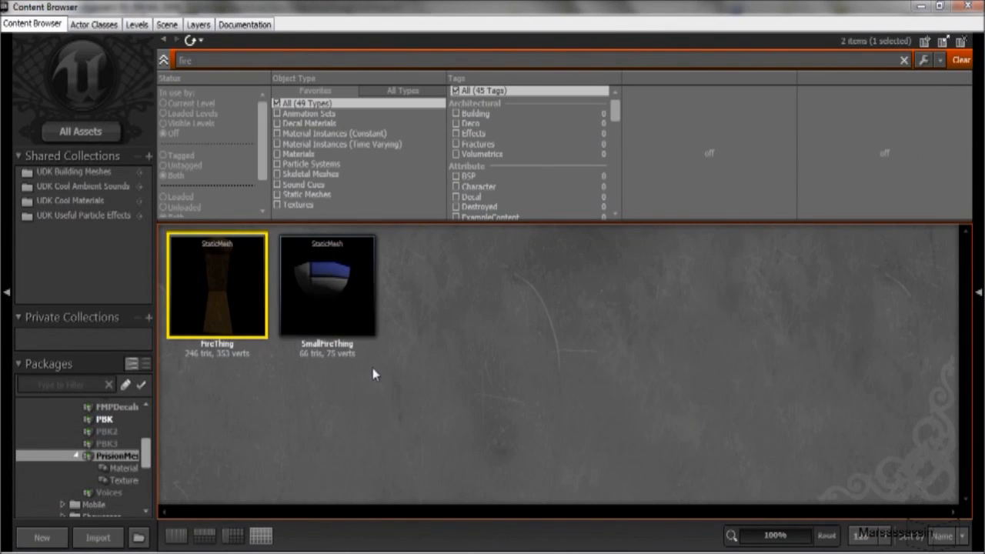
Clear the "fire" filter and look through the package's full list of meshes, materials and textures
key(BackSpace)
key(BackSpace)
key(BackSpace)
key(BackSpace)
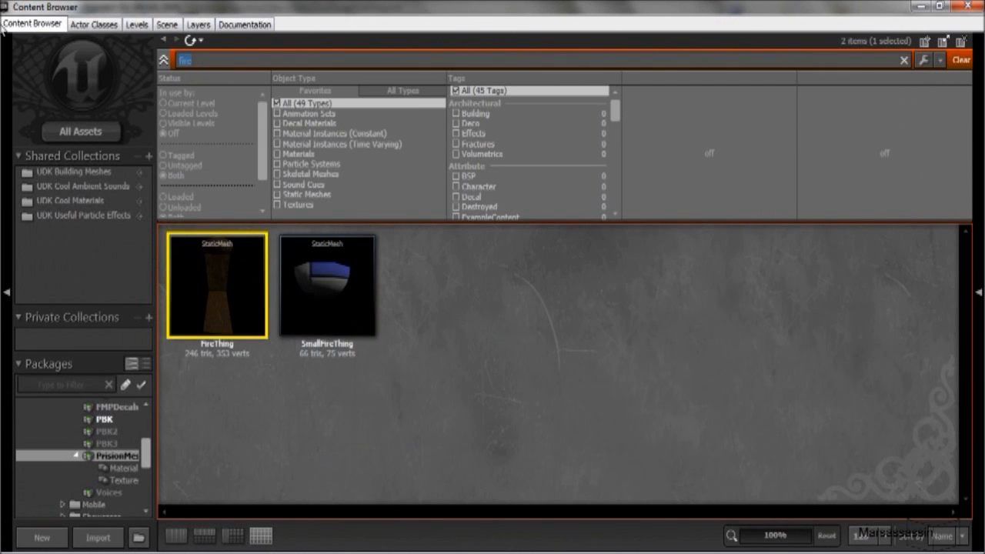
scroll(967, 273, down, 3)
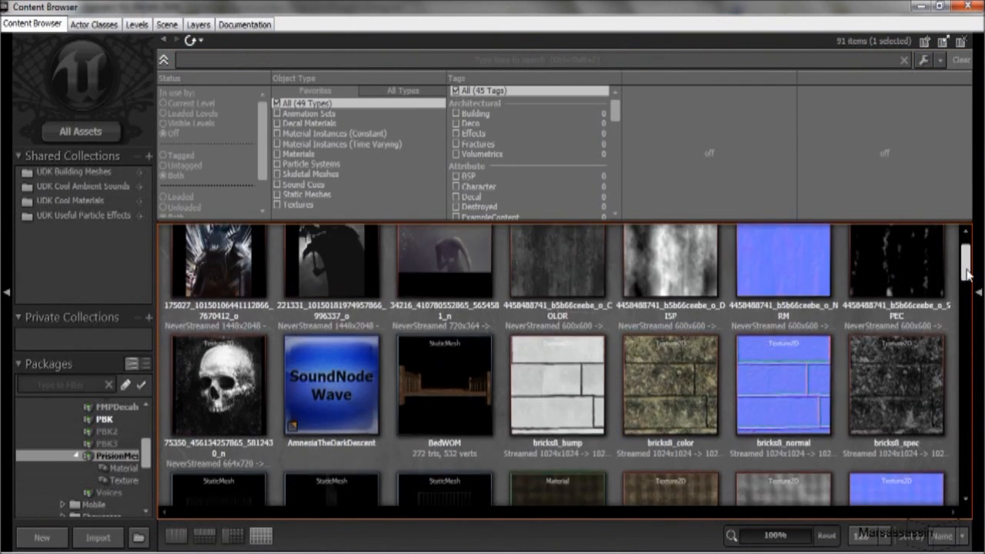
scroll(971, 348, down, 7)
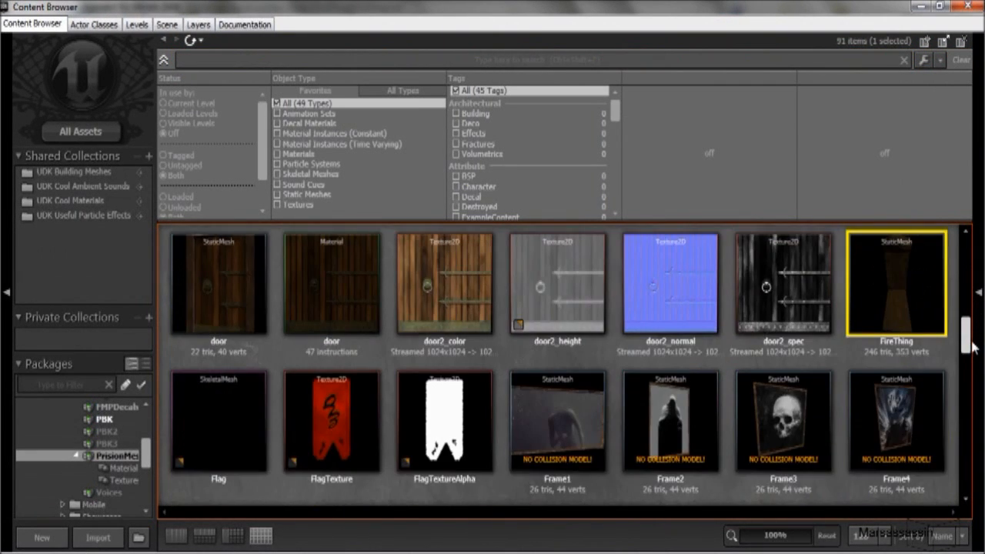
Open the Stone material in the Material Editor, examine its color constant and texture node connections, and close the editor
mouse_move(973, 394)
mouse_down()
mouse_move(976, 444)
mouse_move(976, 410)
mouse_up()
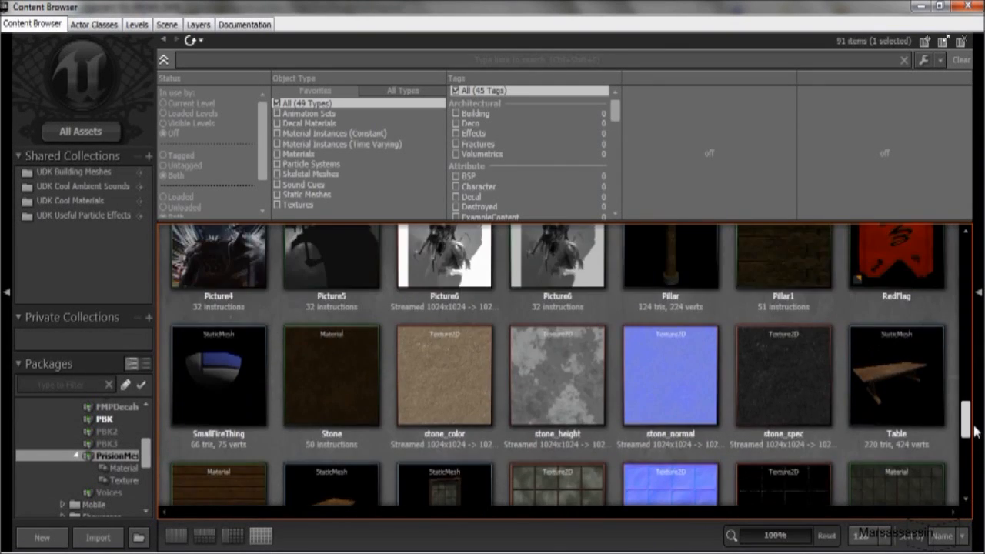
click(365, 370)
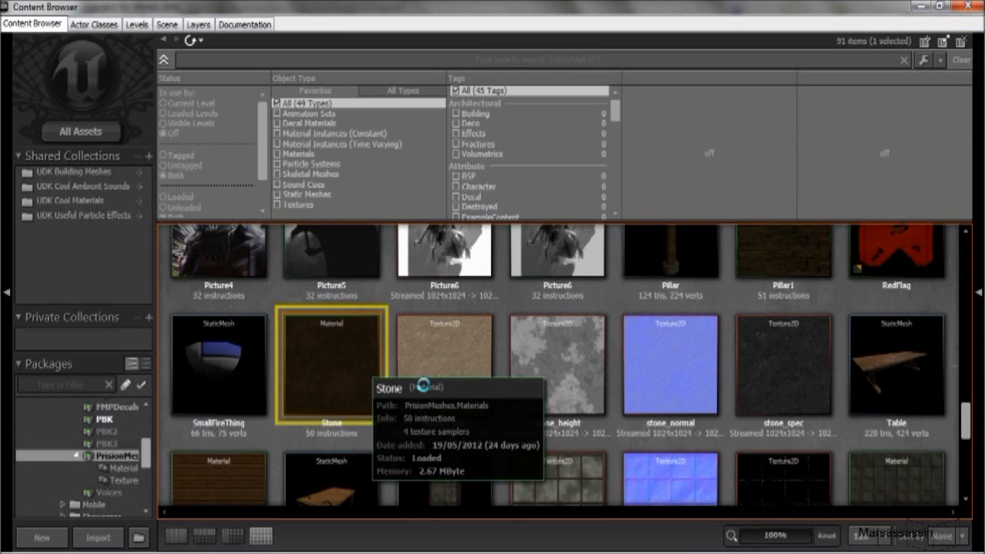
double_click(364, 364)
drag(531, 250, 504, 261)
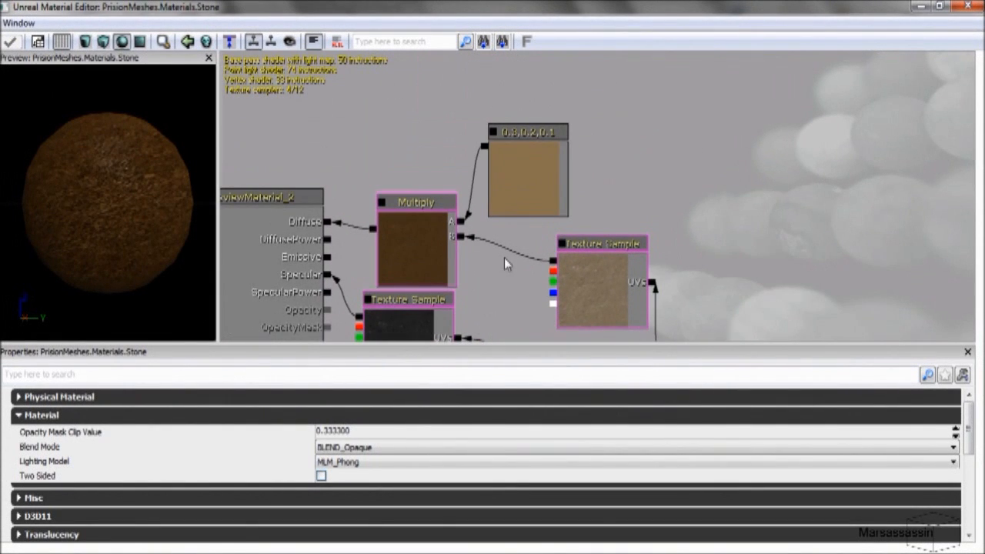
click(520, 171)
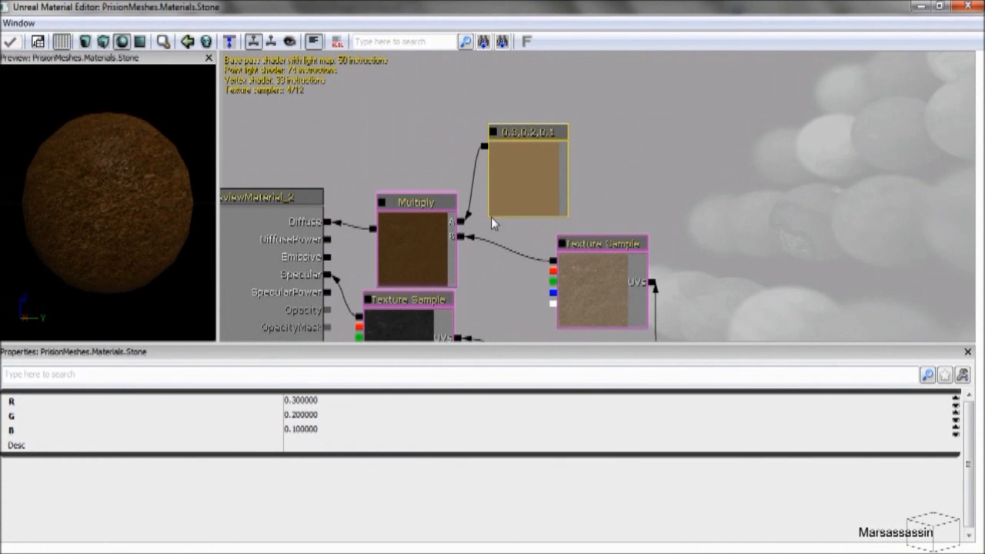
drag(489, 239, 513, 207)
scroll(529, 257, down, 2)
scroll(515, 164, down, 2)
scroll(515, 164, up, 2)
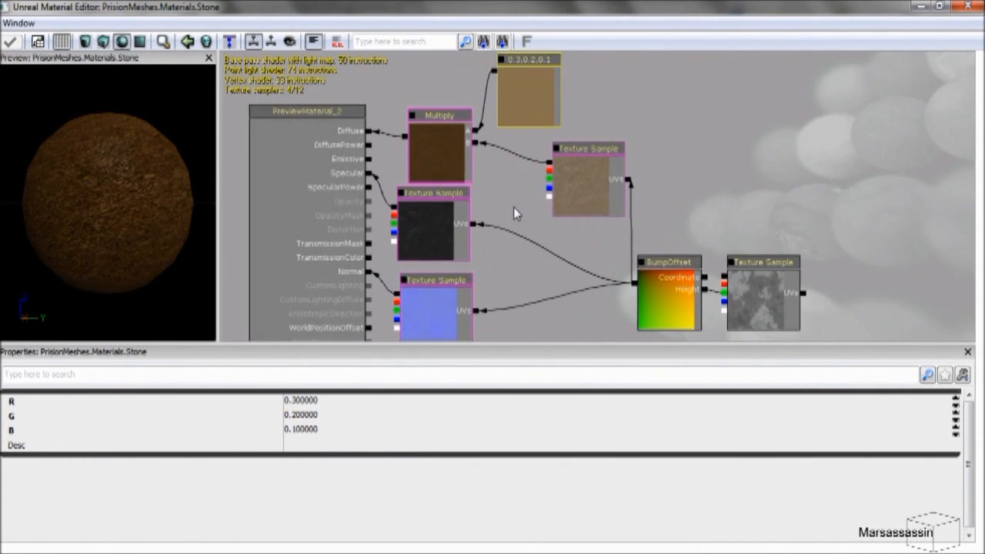
click(964, 8)
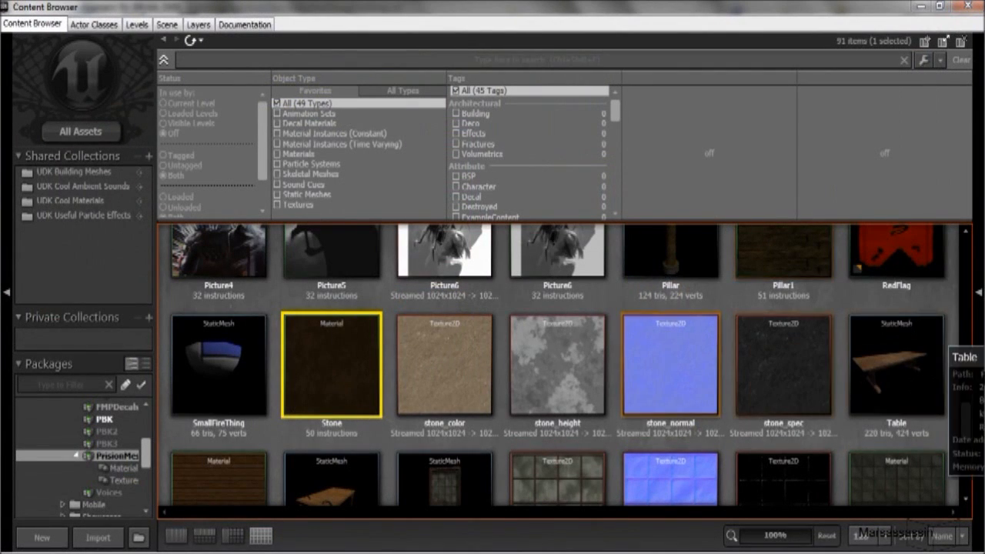
Examine the preview and node network of the FMP package's BrickWall material, closing the Material Editor and Content Browser when done
mouse_move(969, 399)
mouse_down()
mouse_move(970, 243)
mouse_move(969, 406)
mouse_up()
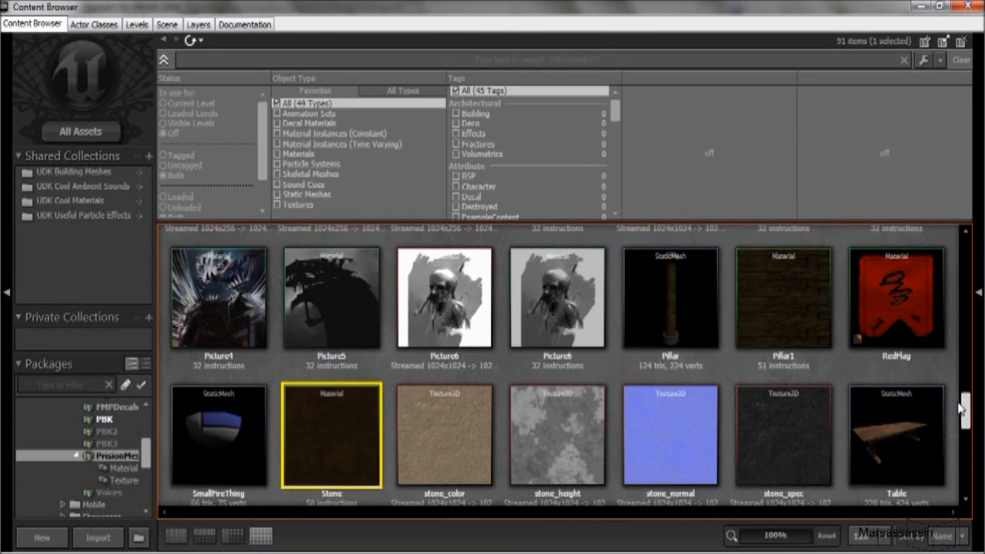
scroll(106, 420, up, 1)
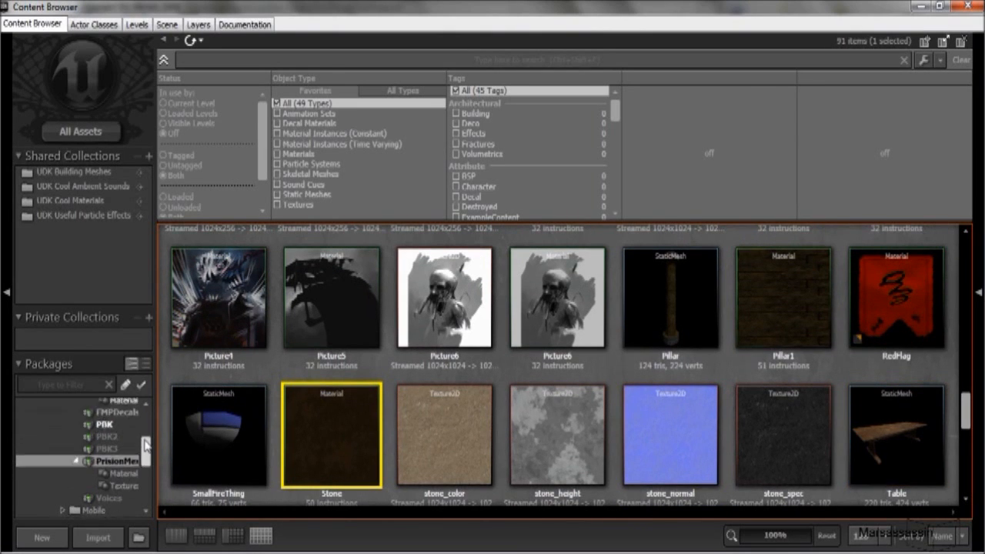
click(106, 411)
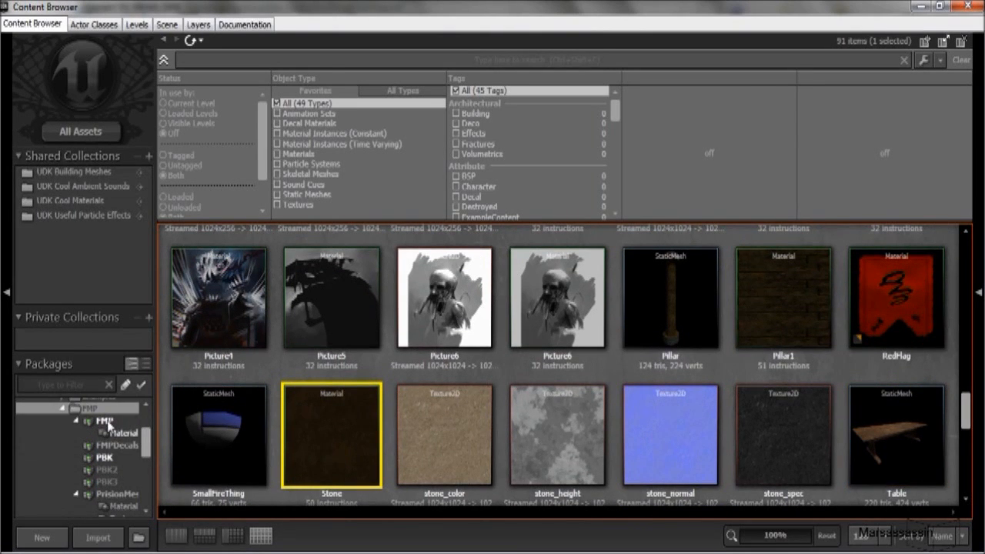
click(106, 422)
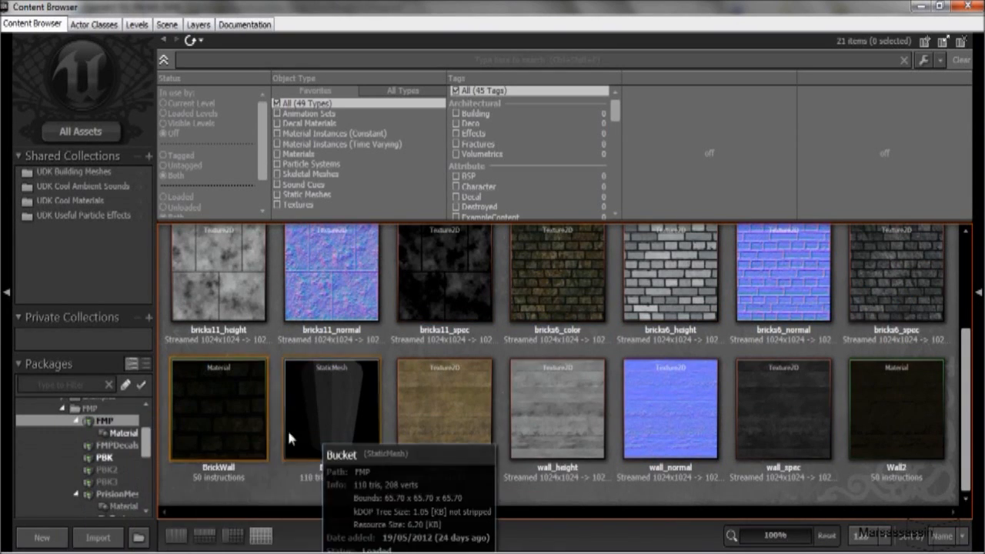
click(213, 387)
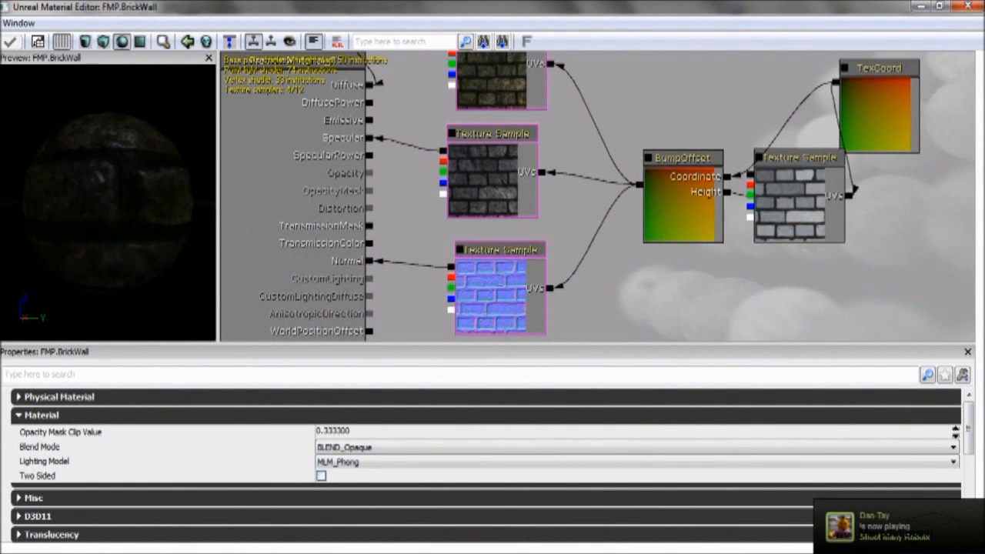
mouse_move(108, 177)
mouse_down()
mouse_move(104, 219)
mouse_move(85, 236)
mouse_move(64, 231)
mouse_move(88, 169)
mouse_move(100, 183)
mouse_up()
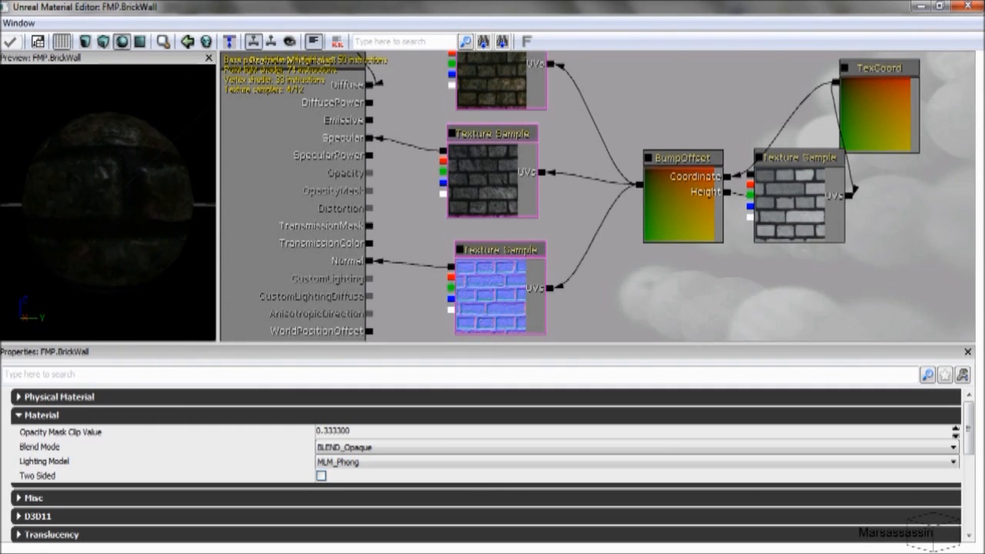
drag(871, 248, 834, 277)
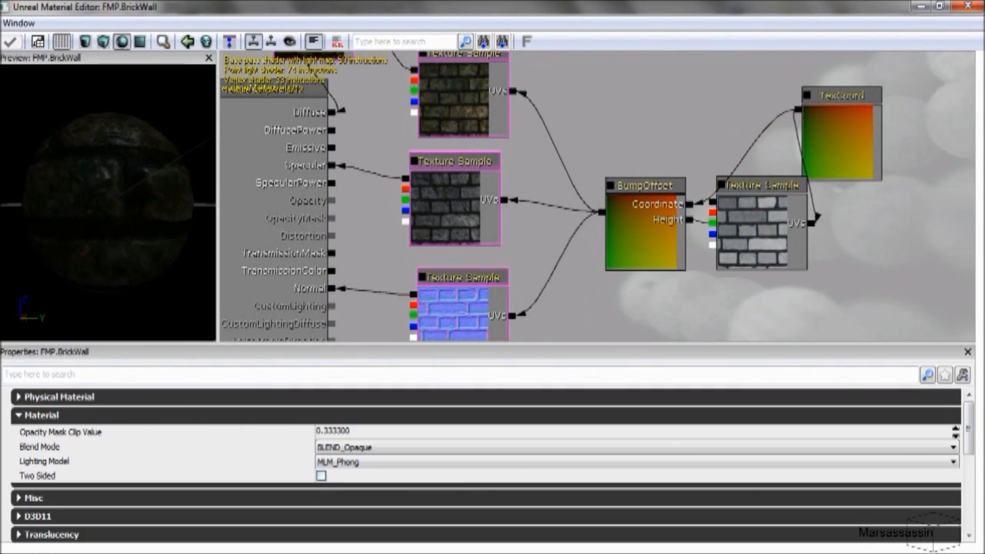
click(968, 5)
click(969, 6)
Start playing the level in the viewport with the view near the fire pedestal beside the metal bars
right_drag(447, 388, 456, 357)
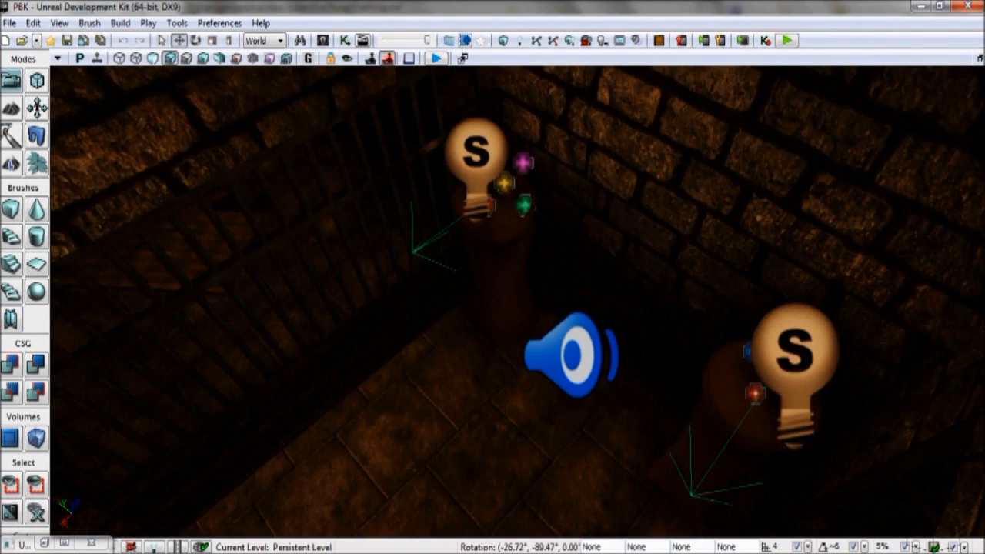
right_drag(461, 324, 393, 302)
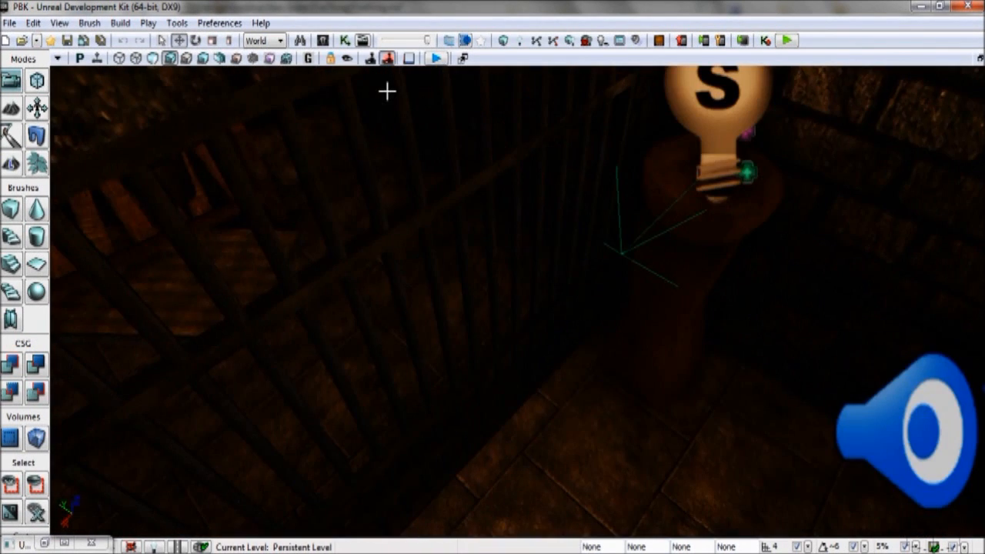
click(437, 59)
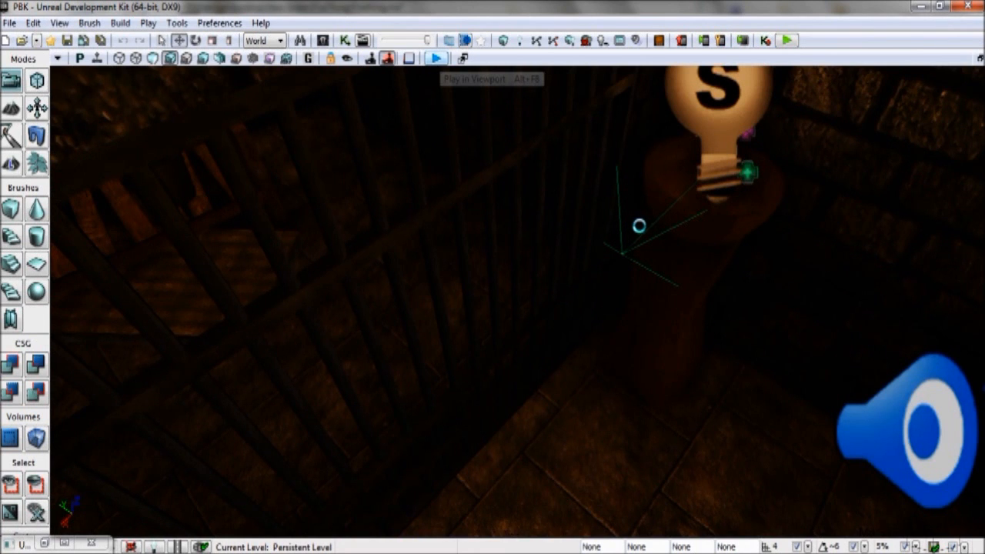